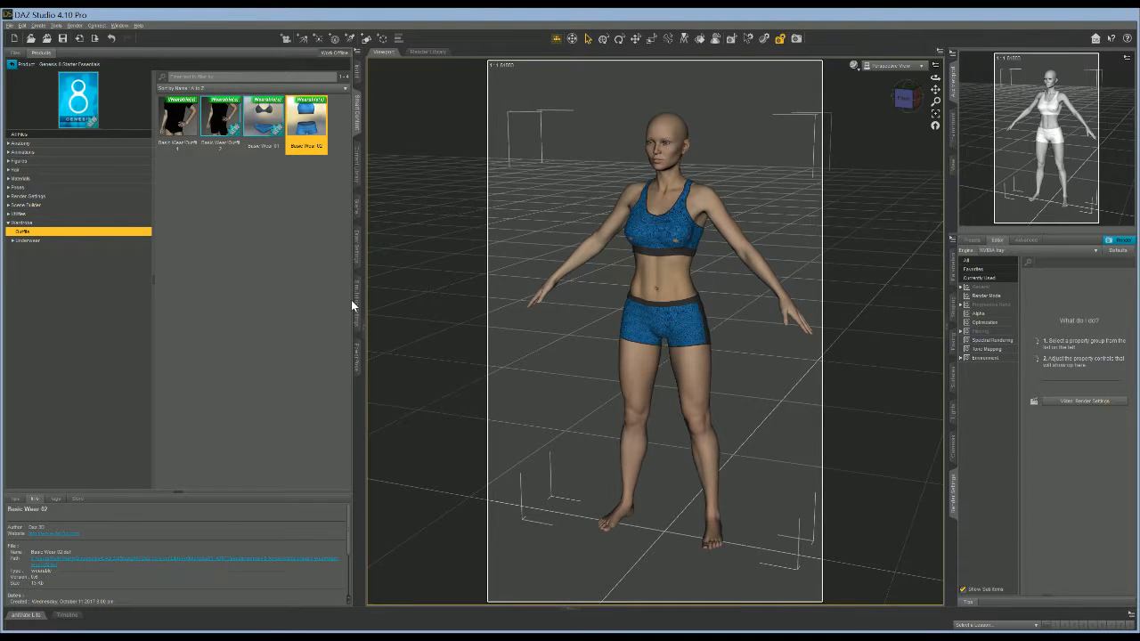
Step: Browse the wardrobe products for the figure, and open the Astrid HD for Gia 8 product from the figure products
click(13, 66)
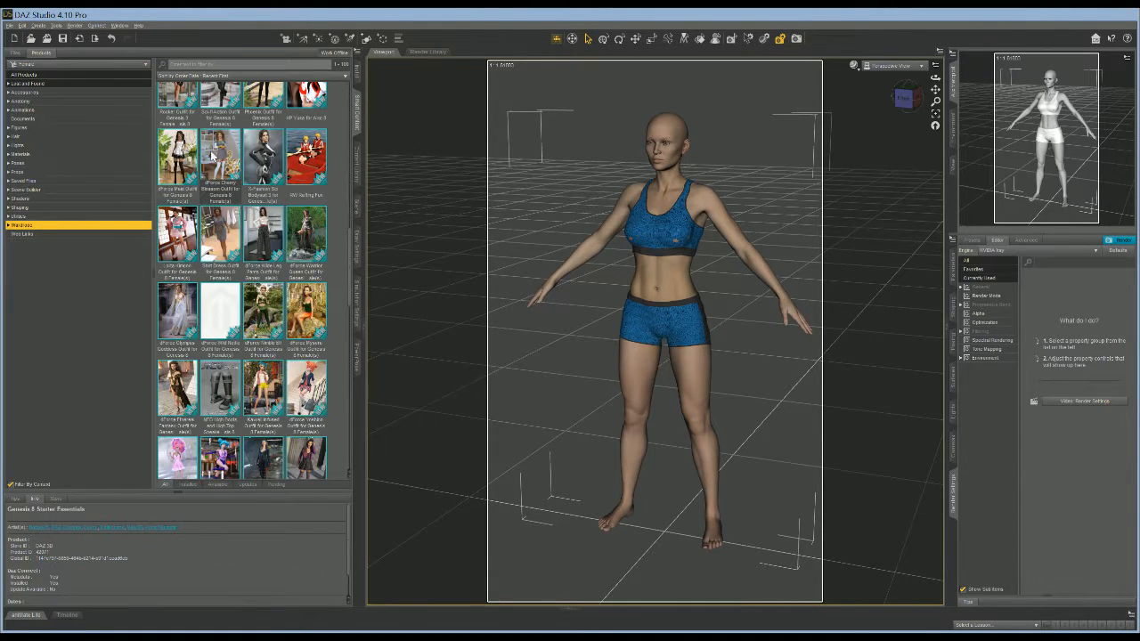
scroll(271, 203, down, 3)
scroll(272, 203, up, 1)
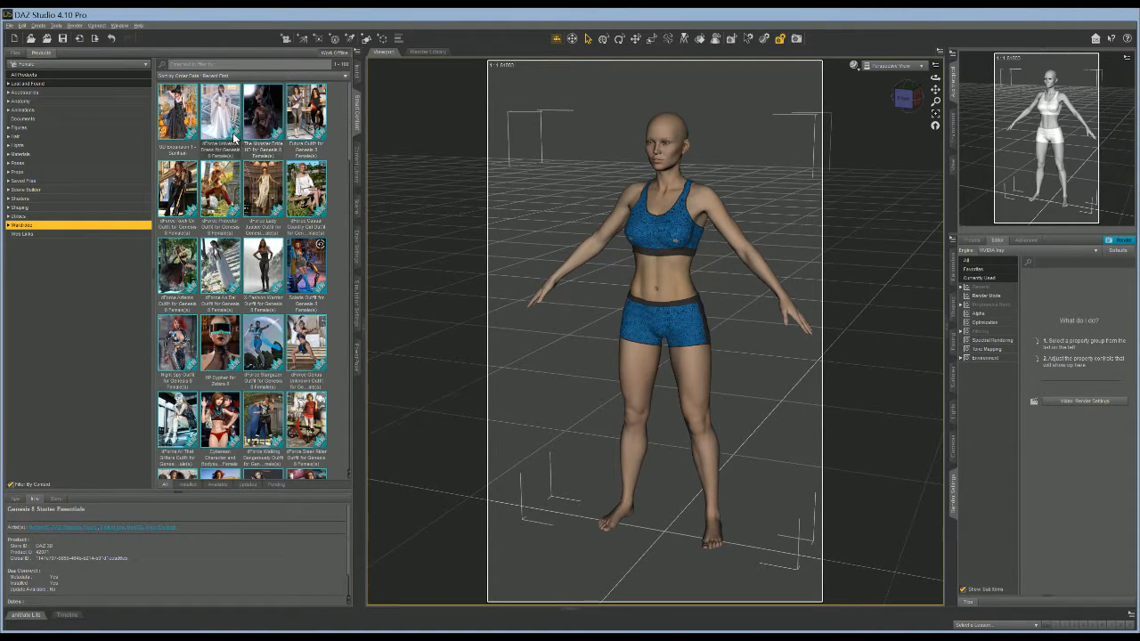
click(27, 129)
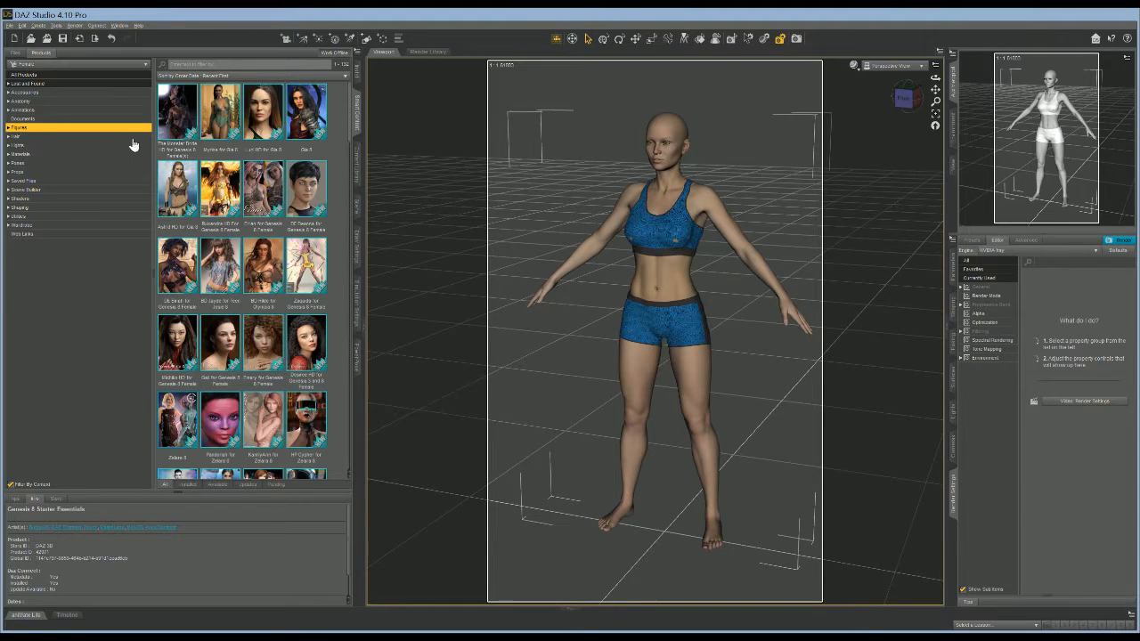
double_click(203, 217)
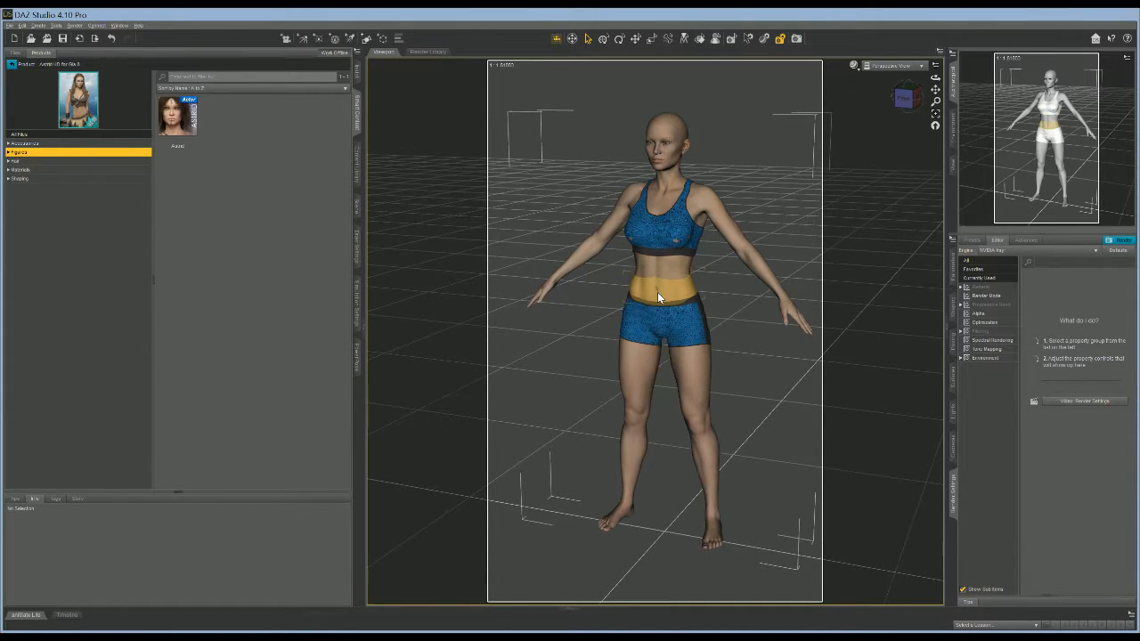
Step: Check the Astrid figure's selection in the scene and frame her head and shoulders straight from the front
click(356, 206)
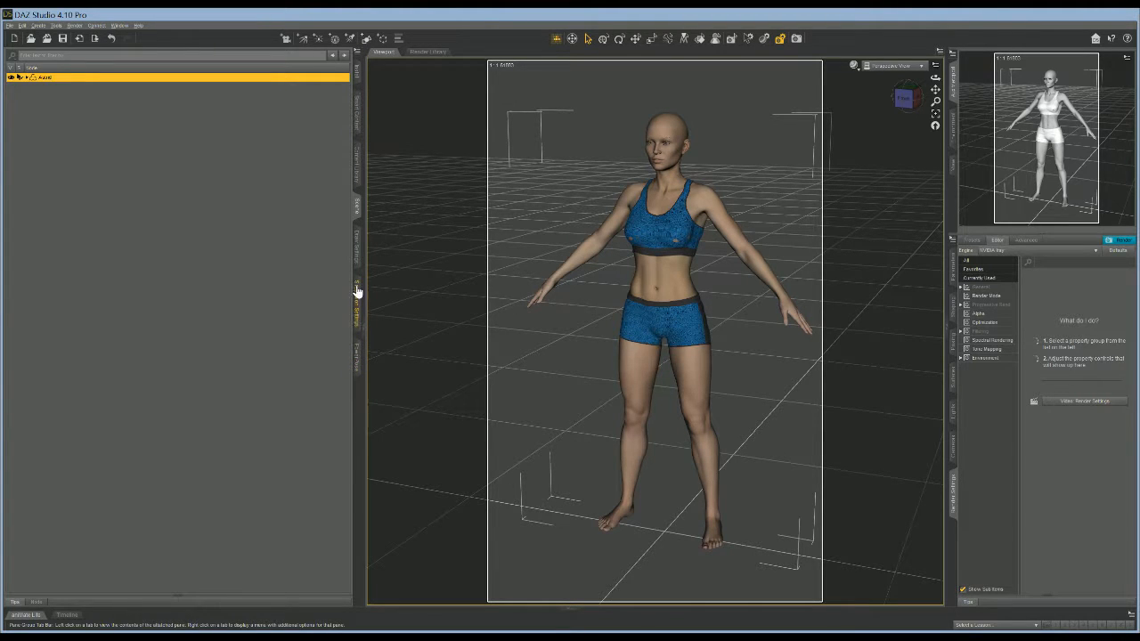
click(951, 167)
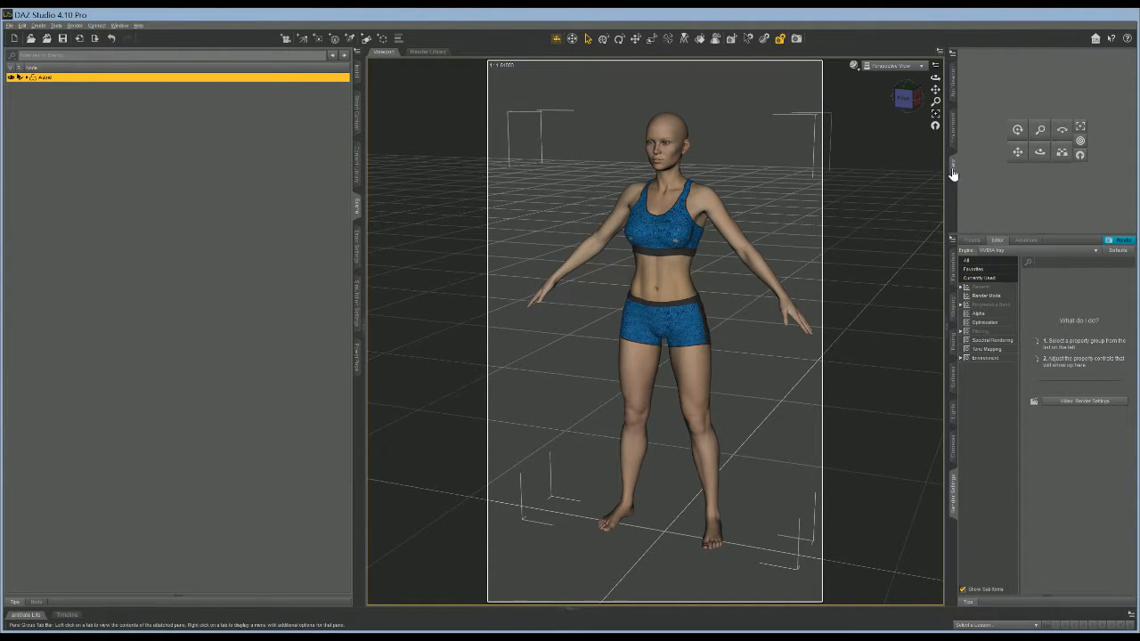
mouse_move(1039, 152)
mouse_down()
mouse_move(1138, 140)
mouse_move(1047, 156)
mouse_up()
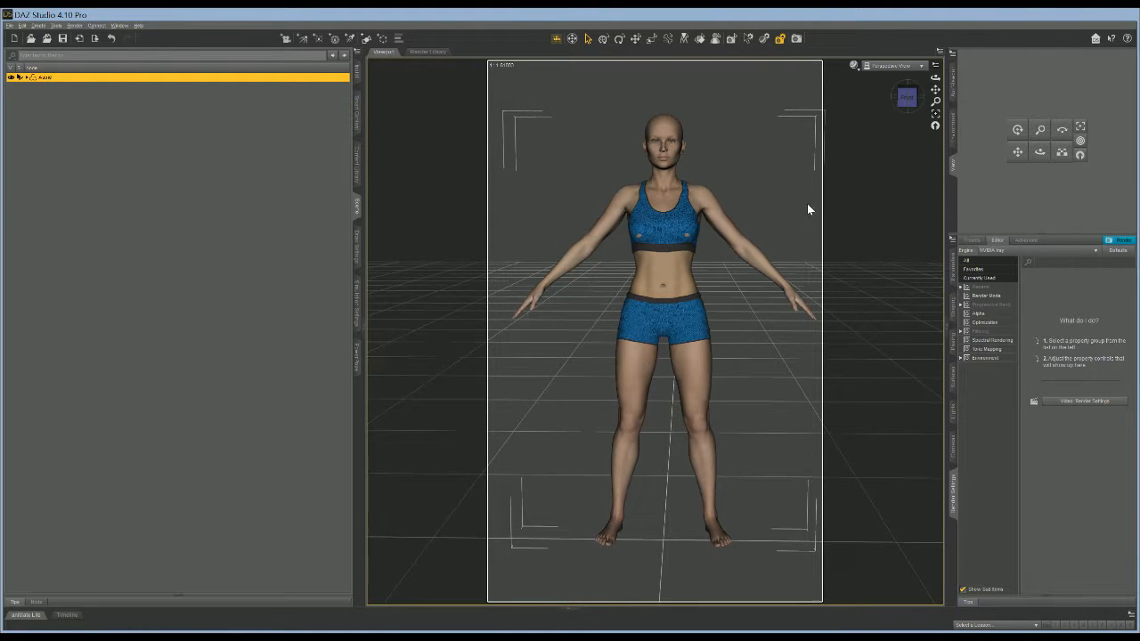
scroll(745, 171, up, 5)
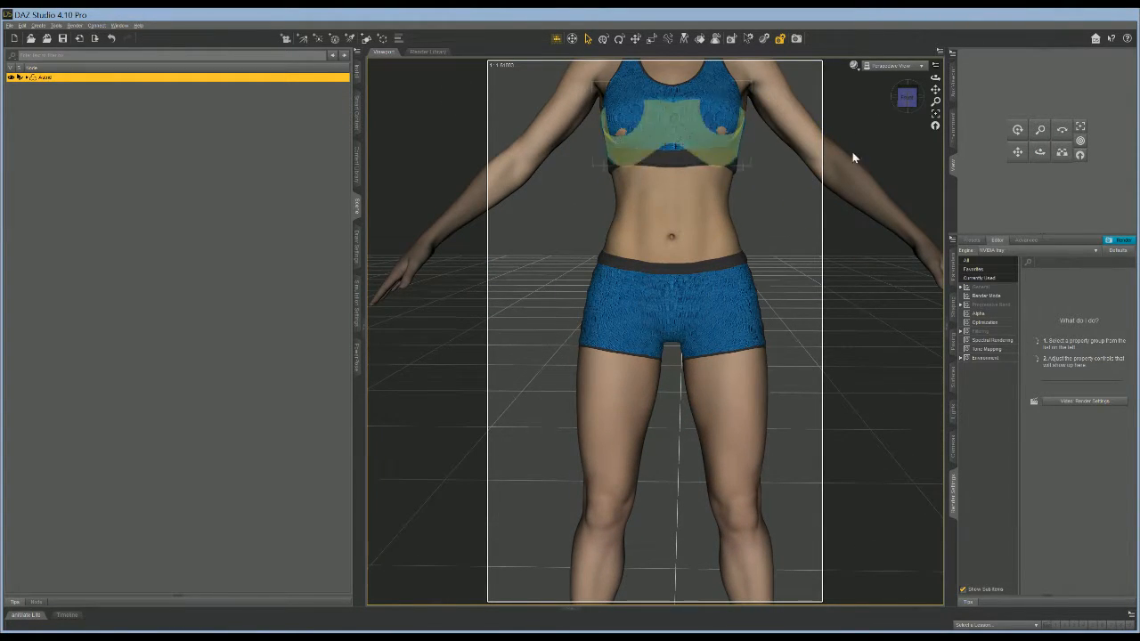
mouse_move(934, 89)
mouse_down()
mouse_move(935, 67)
mouse_move(935, 87)
mouse_move(868, 79)
mouse_move(965, 66)
mouse_move(878, 78)
mouse_move(934, 77)
mouse_move(942, 114)
mouse_move(933, 94)
mouse_up()
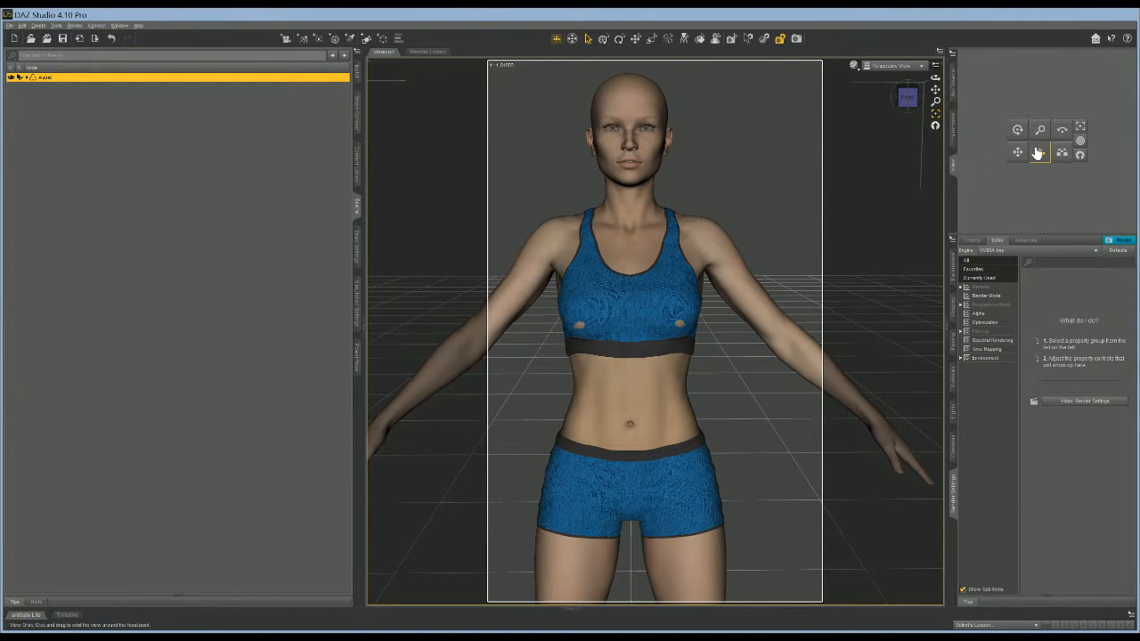
drag(1061, 153, 1006, 169)
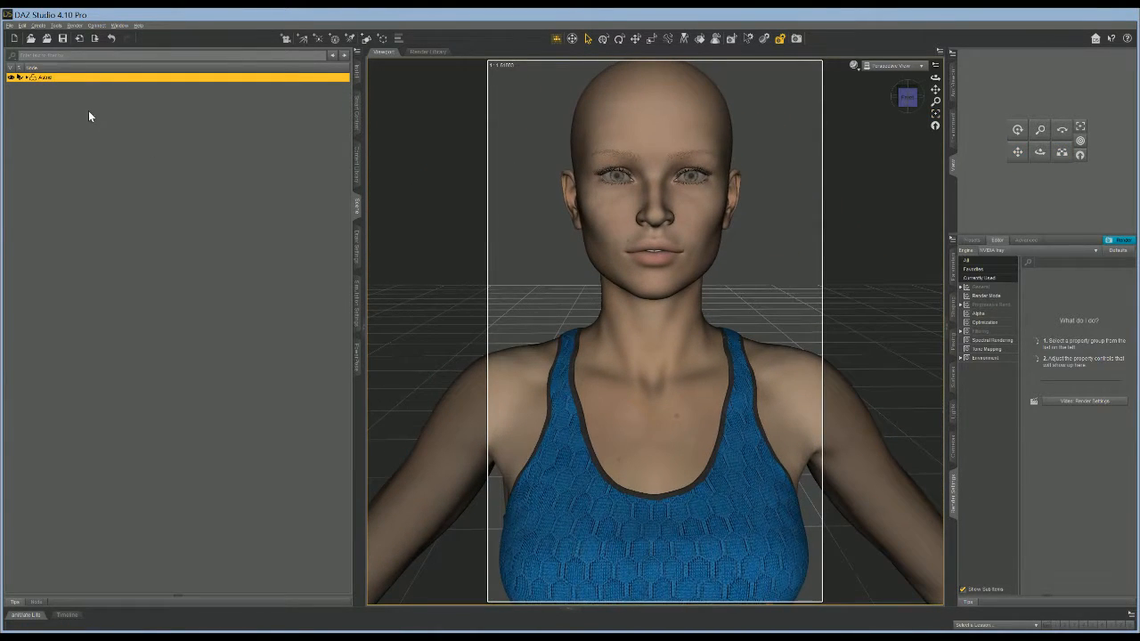
Step: Apply the Astrid Translucency 80% skin setting from the product's feminine Iray materials to the selected figure
click(356, 114)
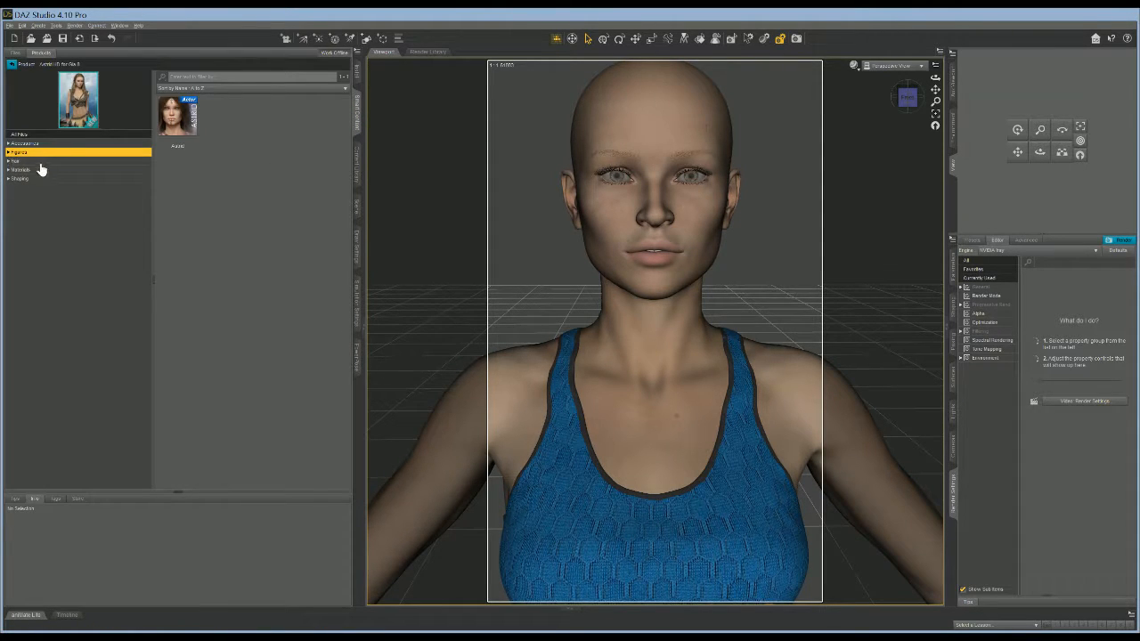
click(21, 169)
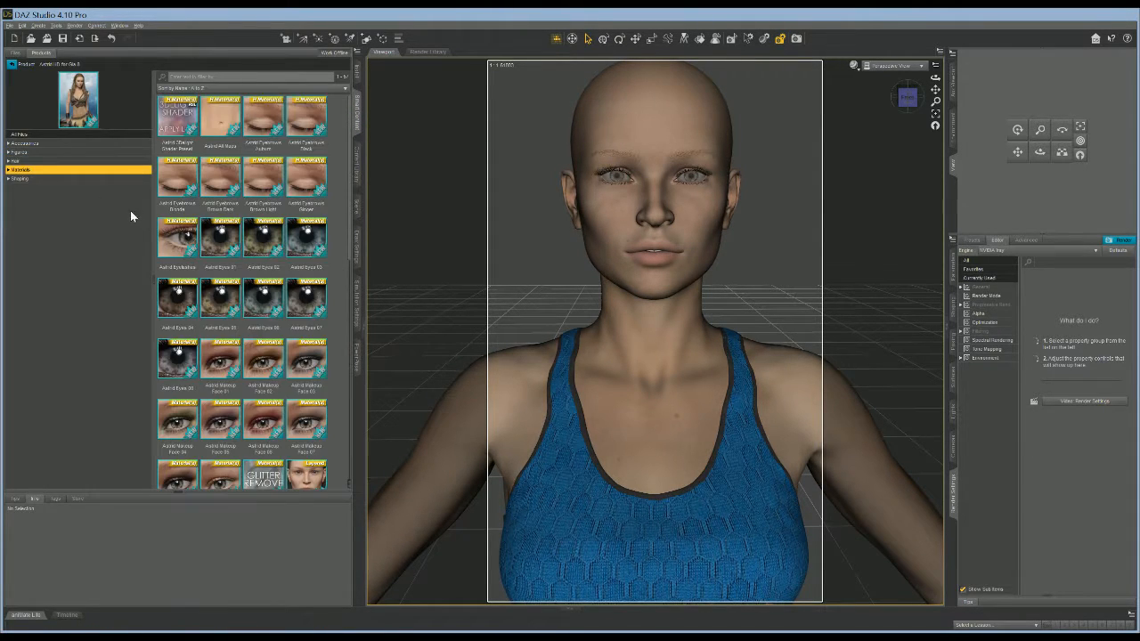
click(7, 169)
click(13, 188)
click(16, 206)
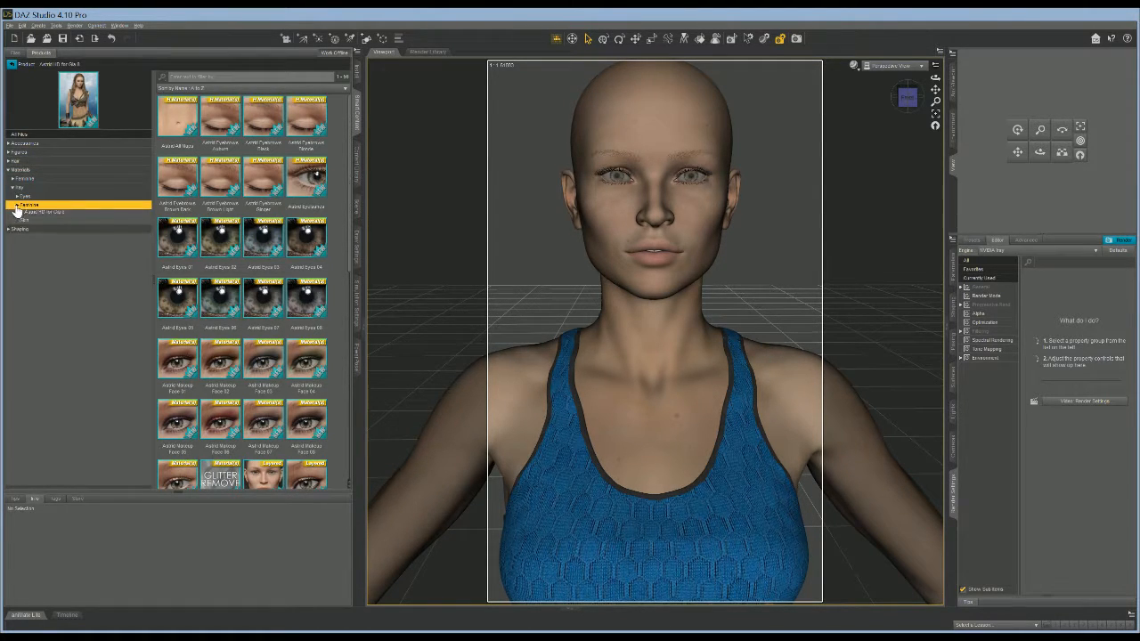
click(22, 214)
click(19, 215)
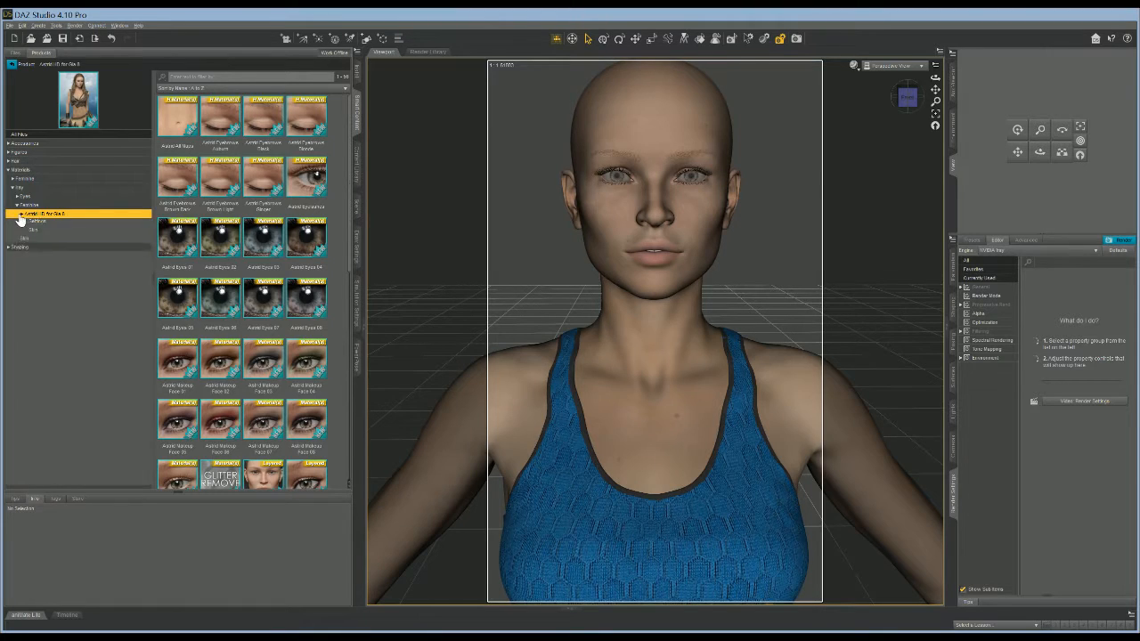
click(34, 267)
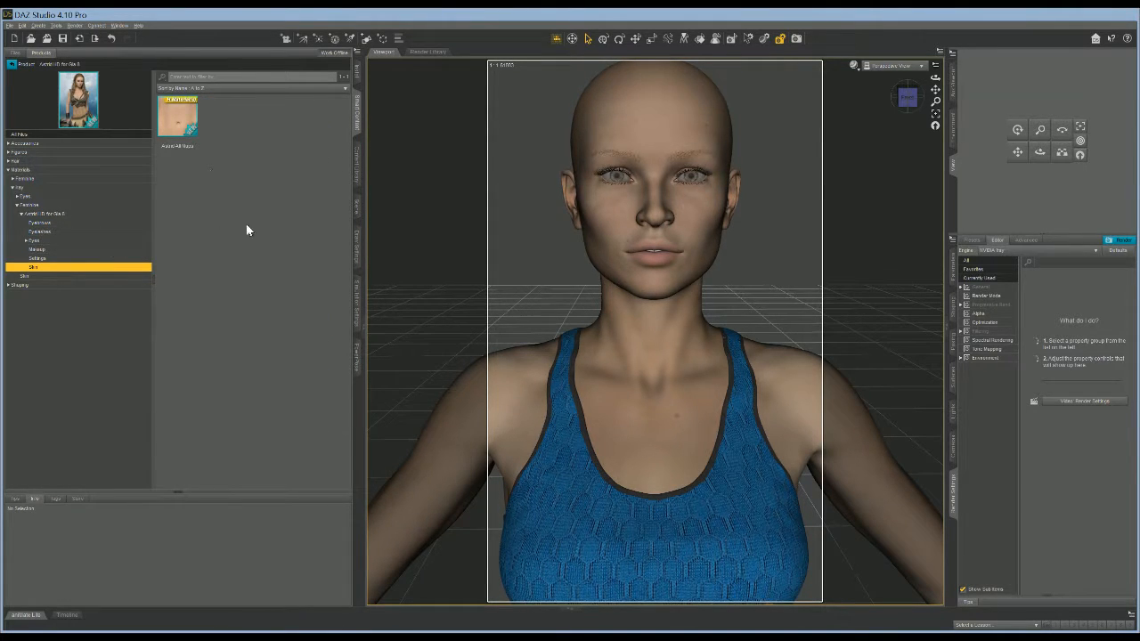
click(36, 258)
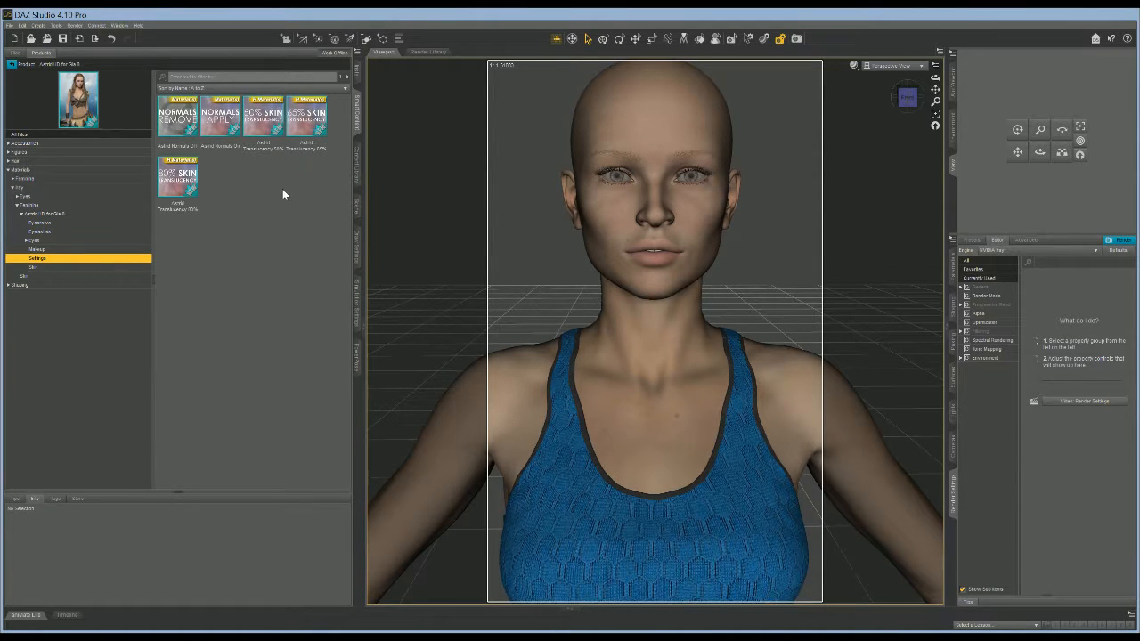
double_click(178, 178)
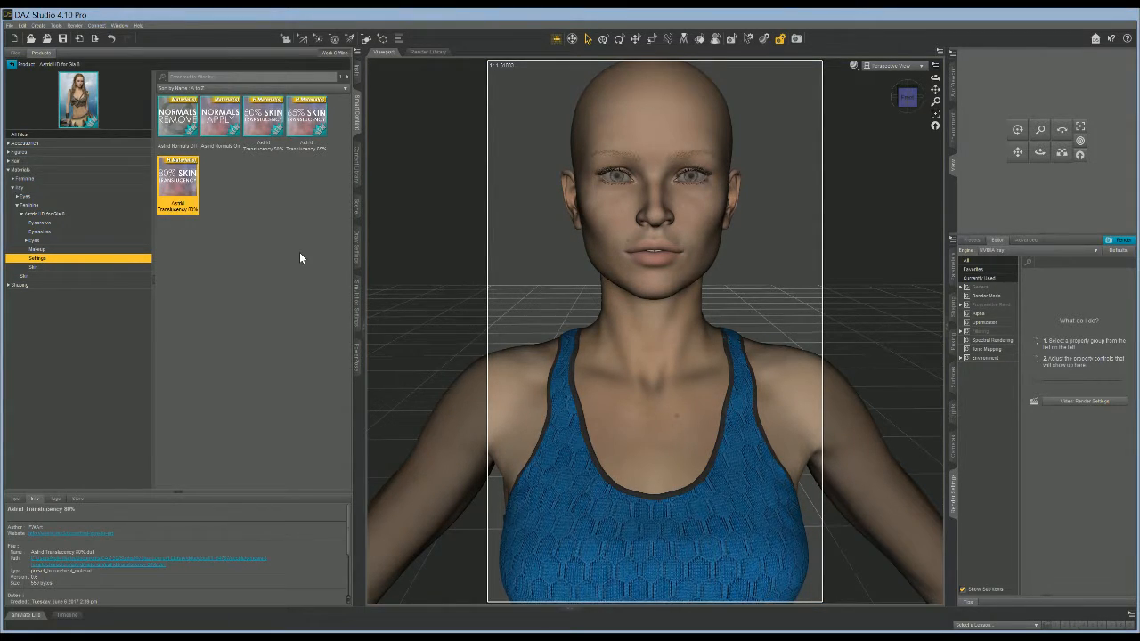
Step: Try the Astrid Makeup Viking 04 A preset on the figure
click(37, 250)
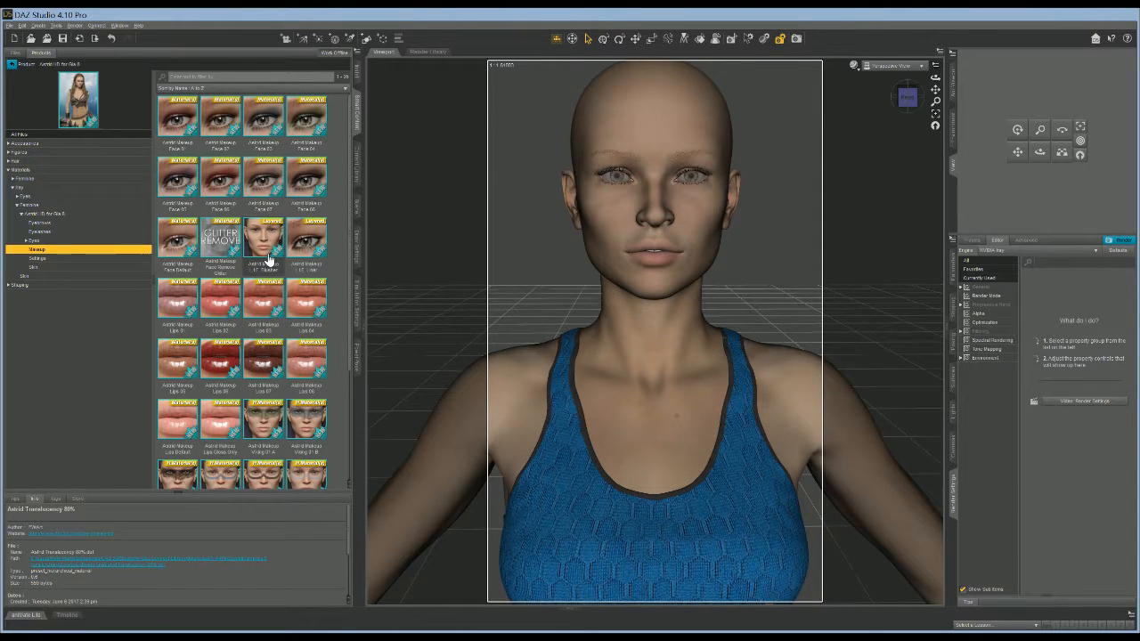
scroll(270, 256, down, 5)
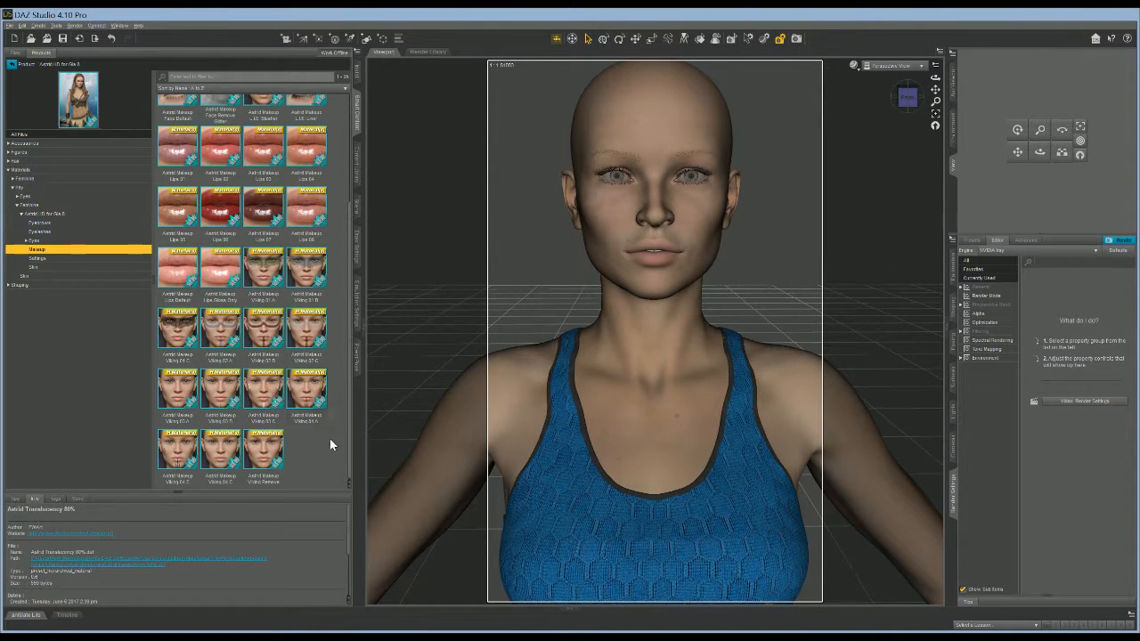
click(307, 389)
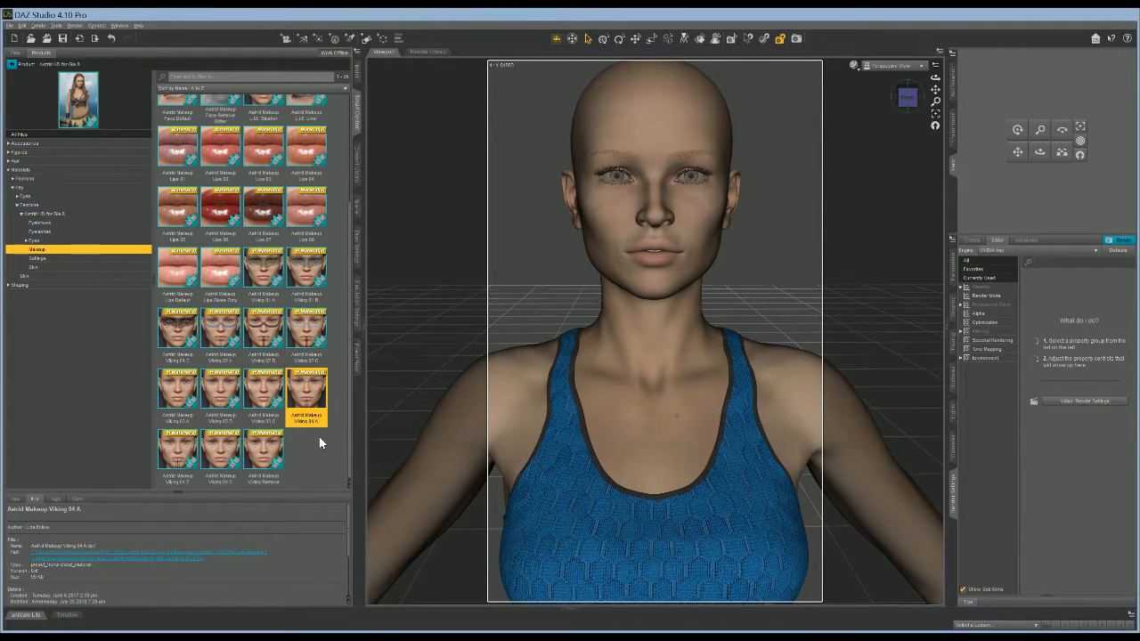
click(355, 209)
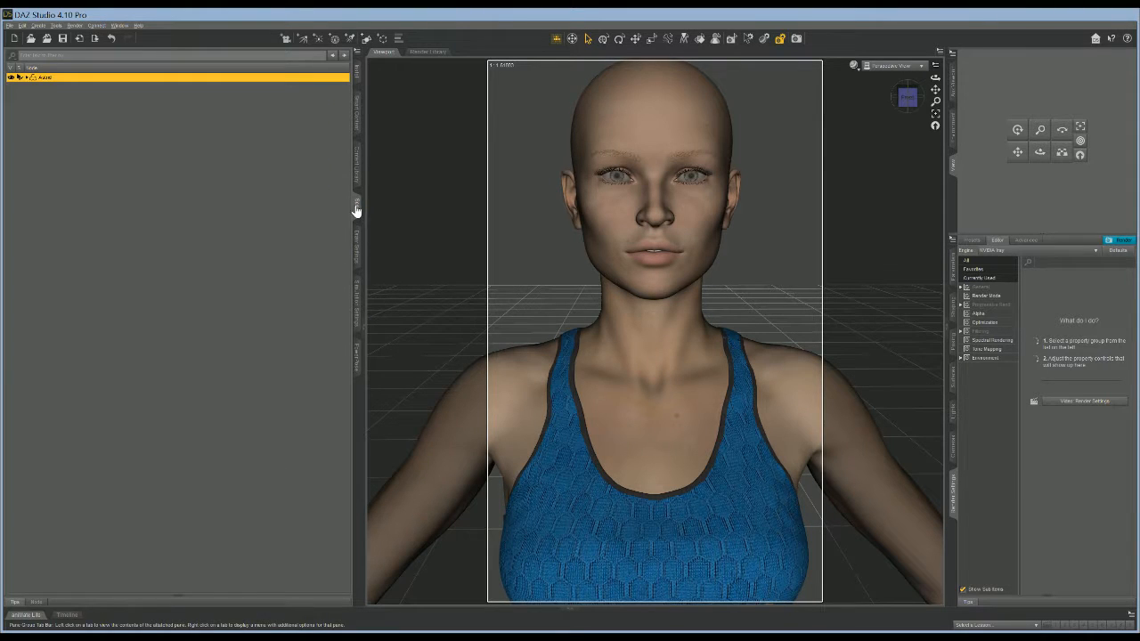
click(359, 256)
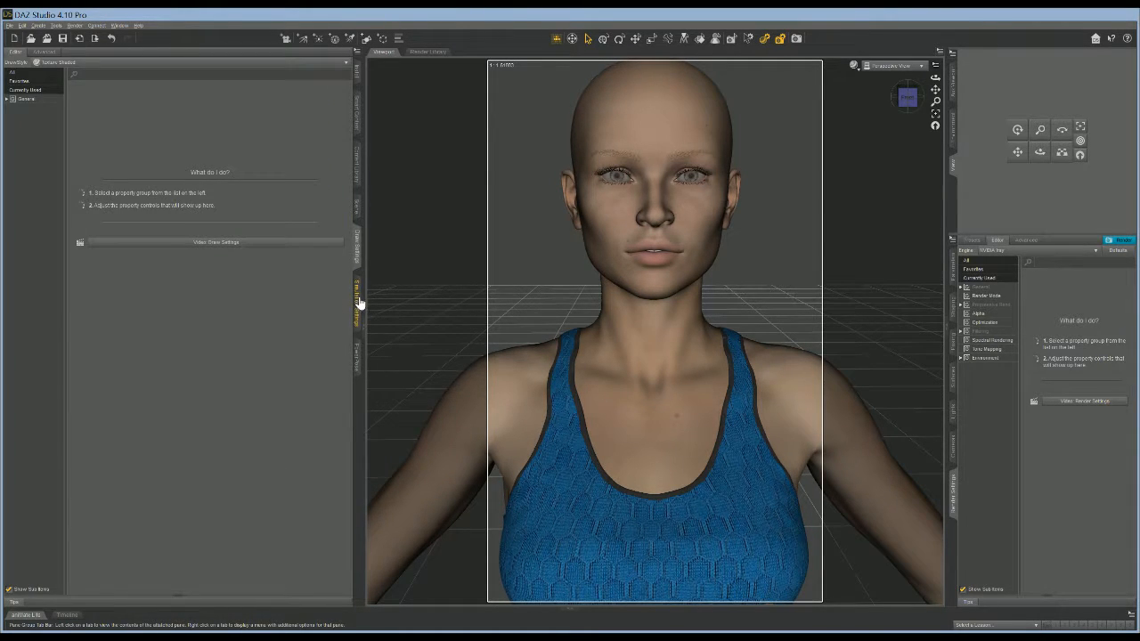
click(356, 165)
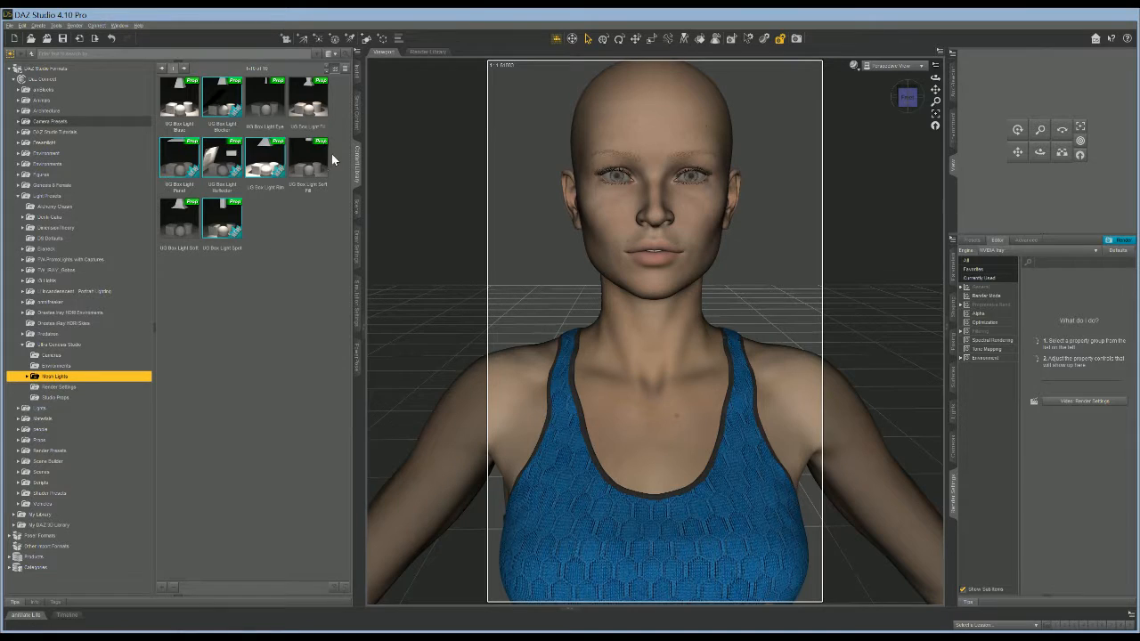
click(356, 114)
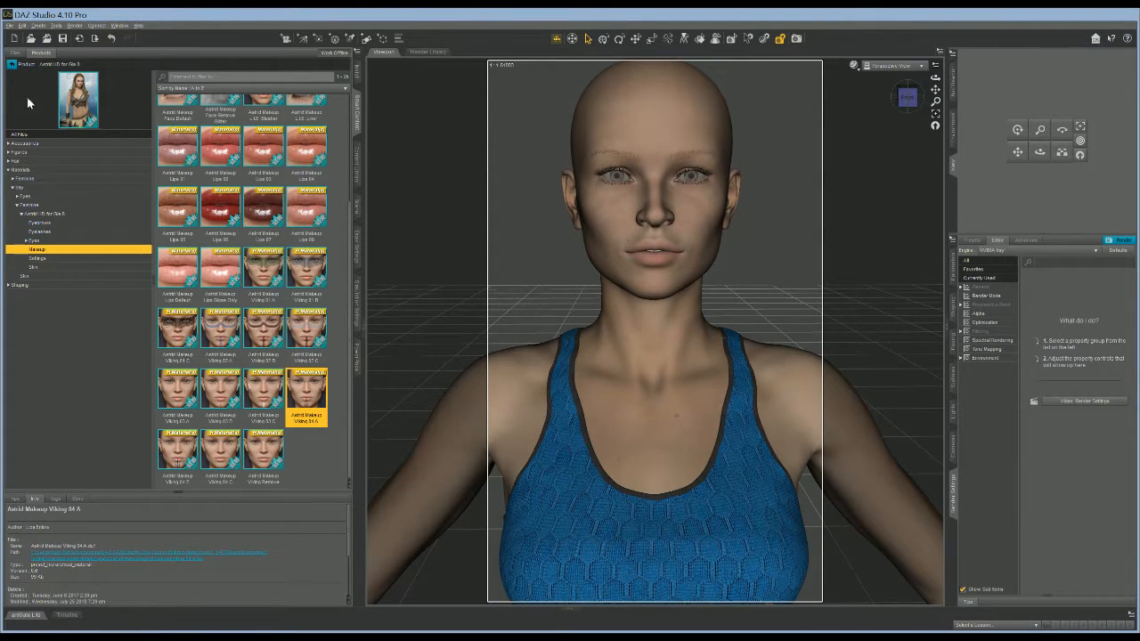
click(12, 64)
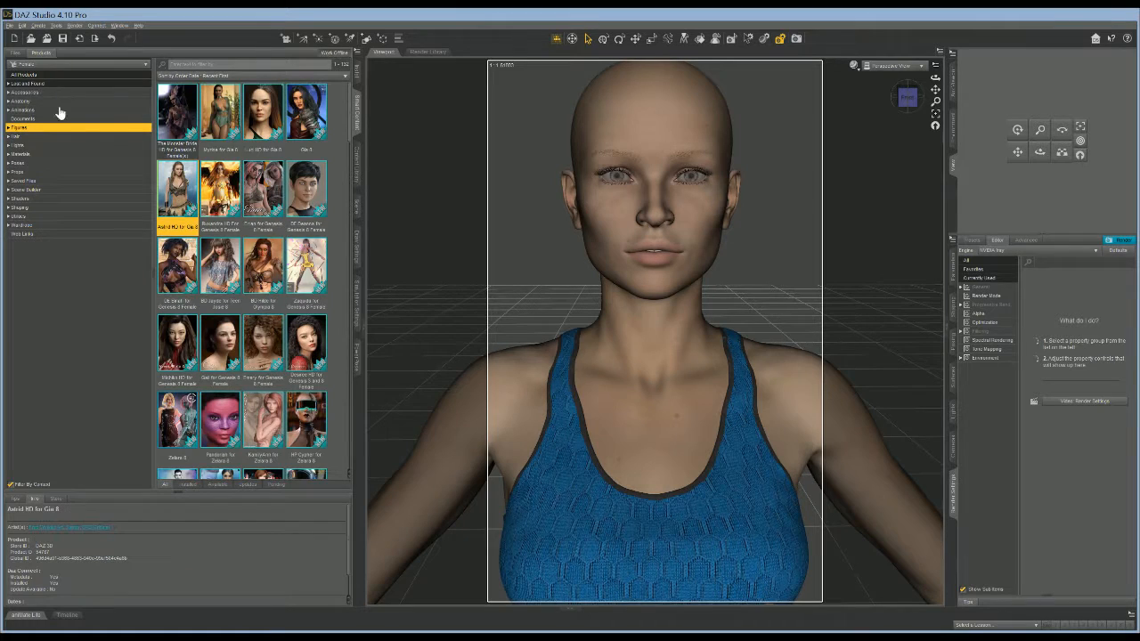
click(356, 208)
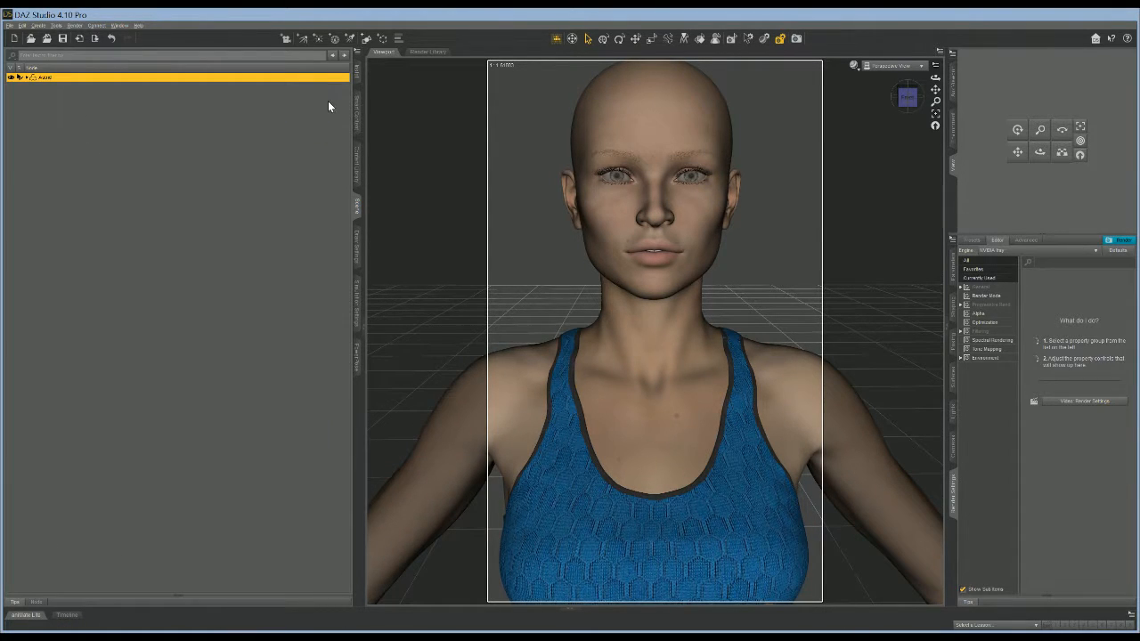
click(357, 113)
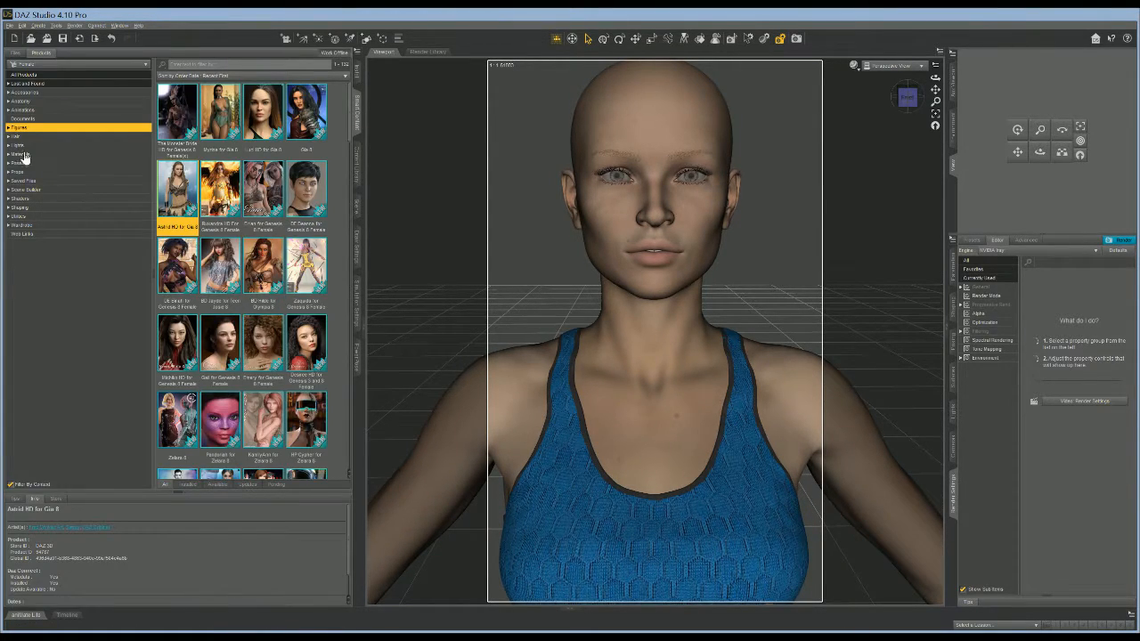
click(8, 129)
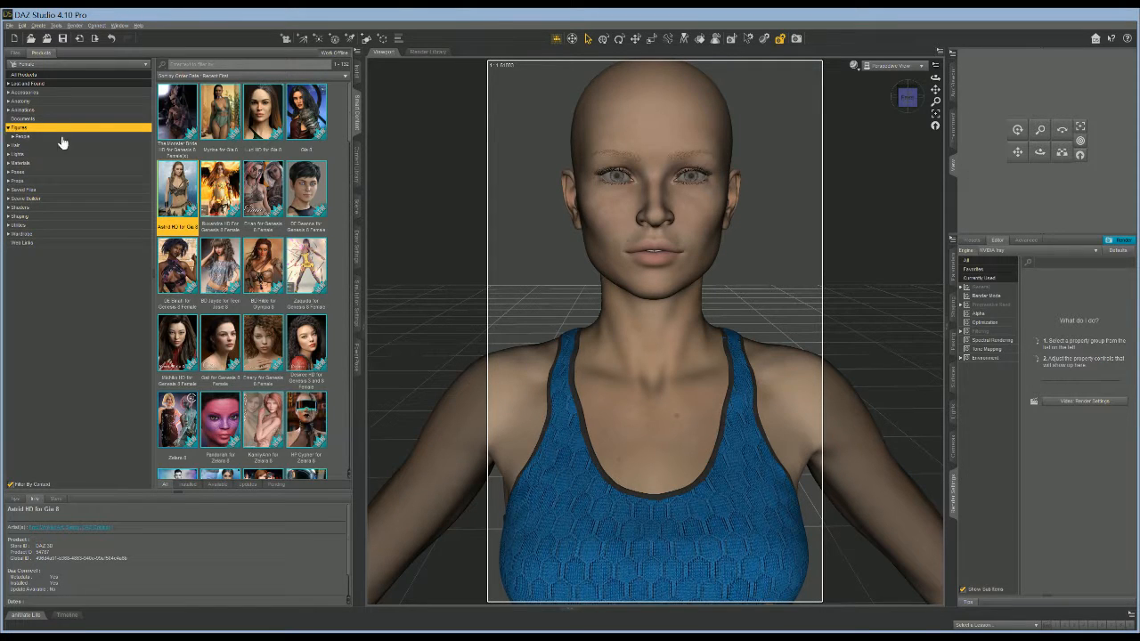
Step: Reopen the Astrid HD for Gia 8 product and apply its Iray makeup preset Astrid Makeup Viking 04 A to the figure
double_click(171, 201)
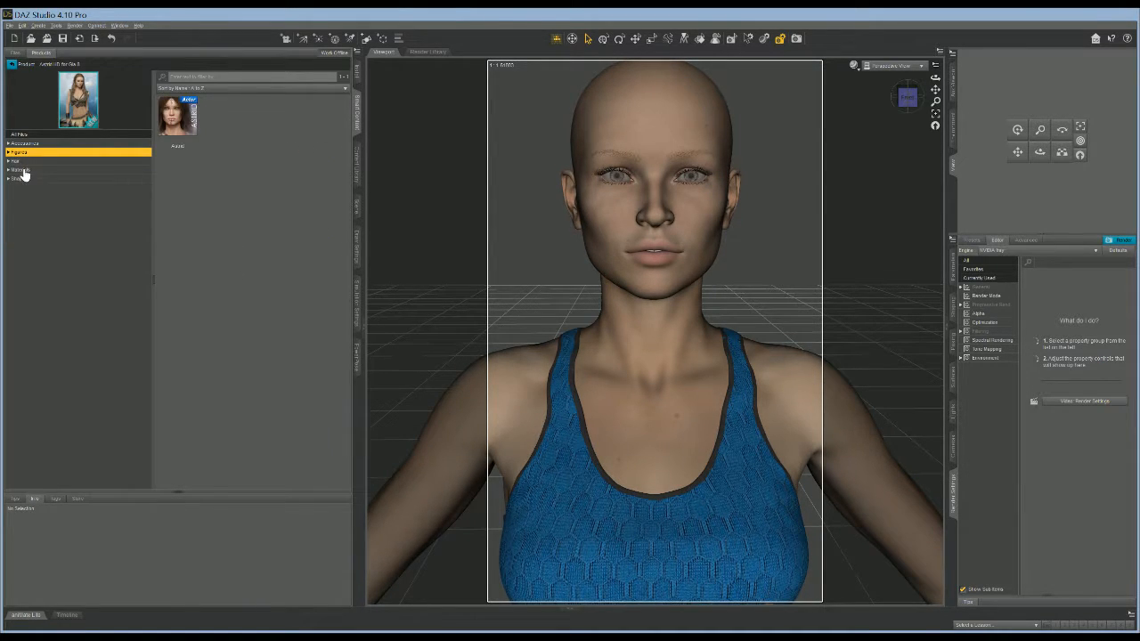
click(20, 170)
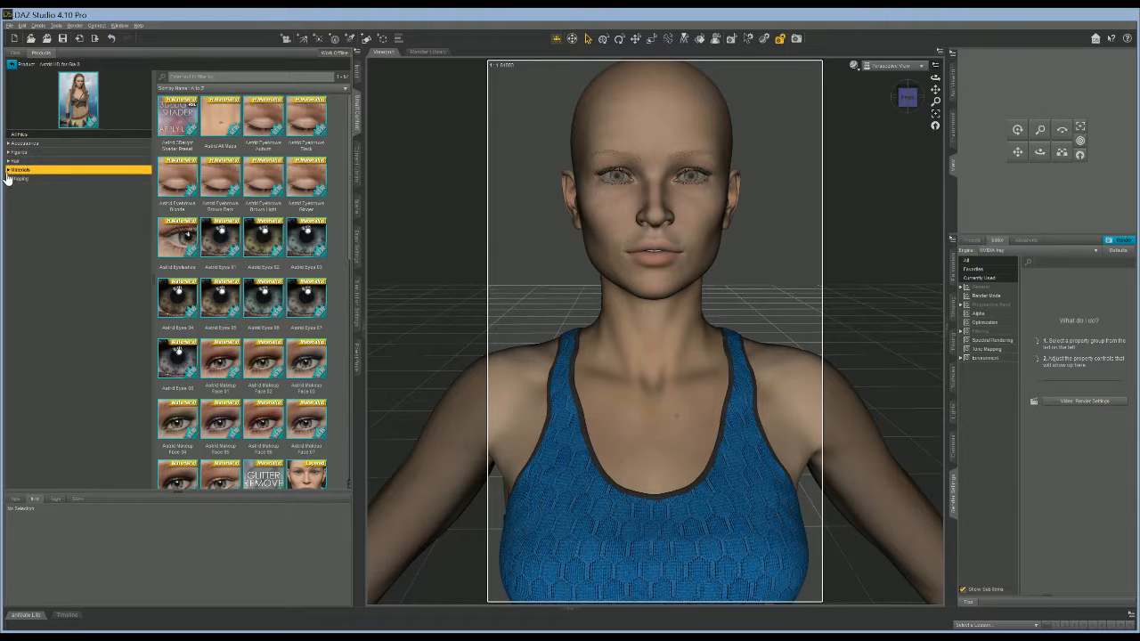
click(8, 170)
click(11, 187)
click(18, 206)
click(37, 214)
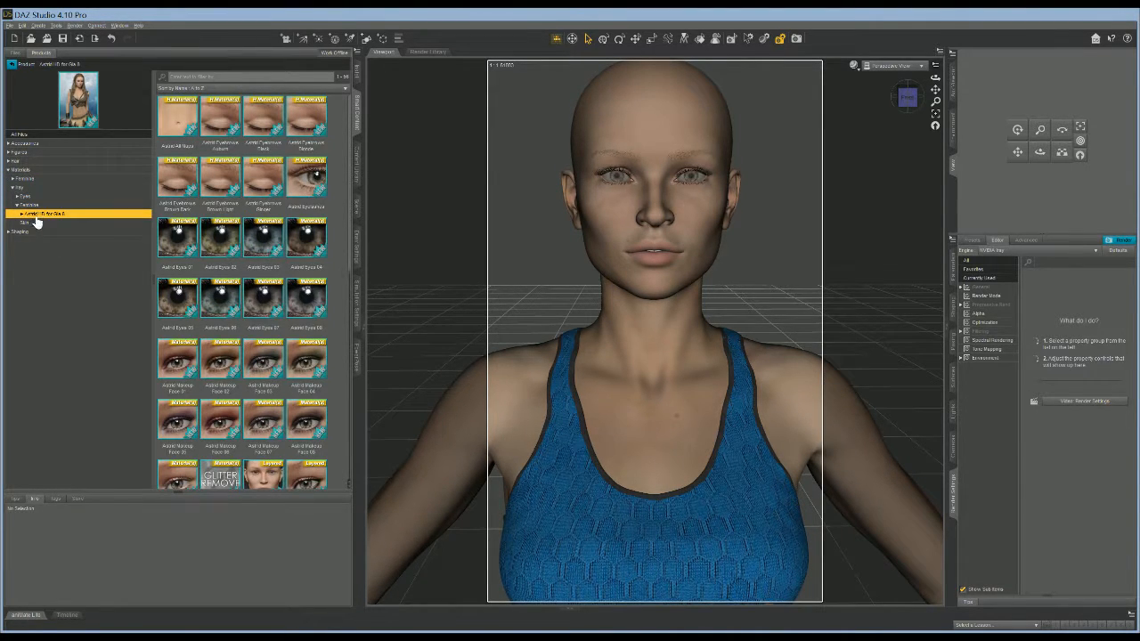
click(21, 214)
click(38, 260)
click(38, 250)
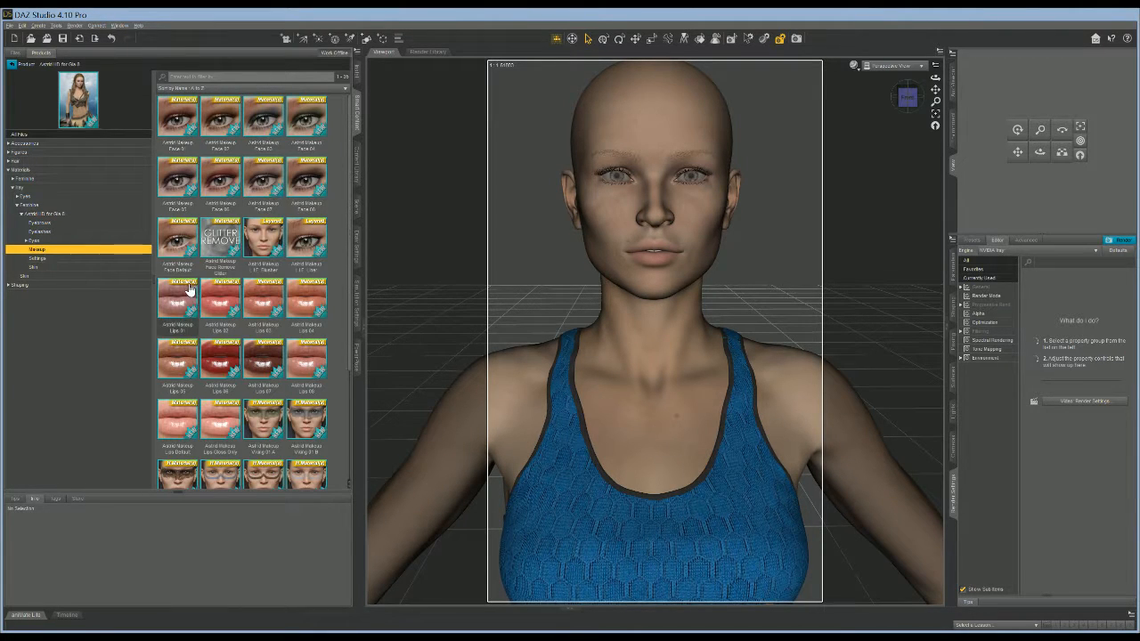
scroll(307, 409, down, 3)
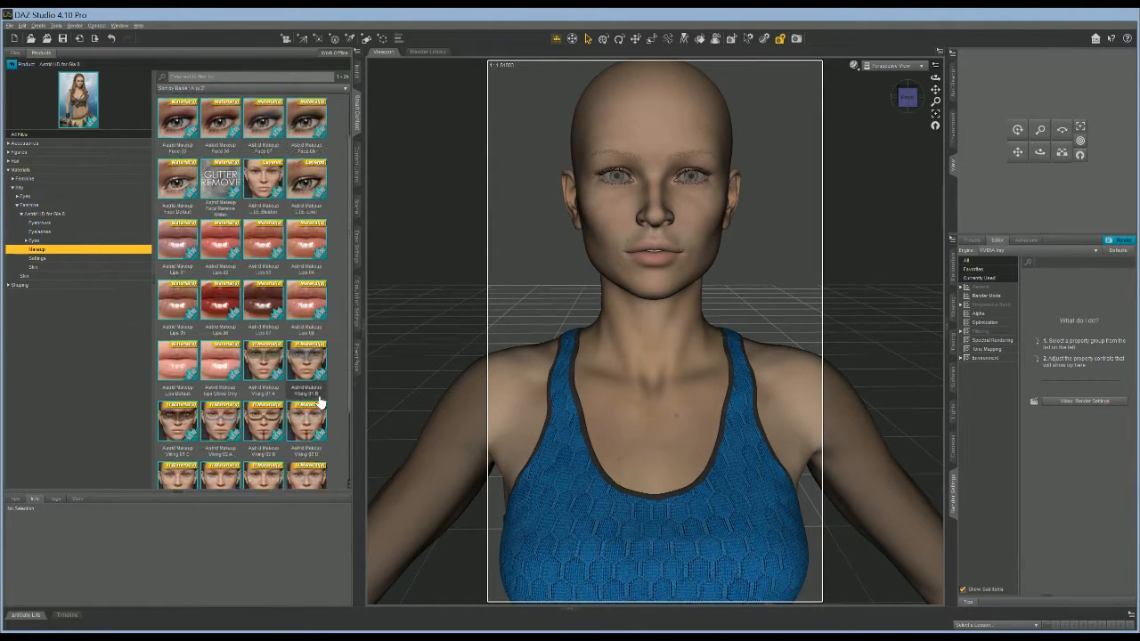
click(306, 397)
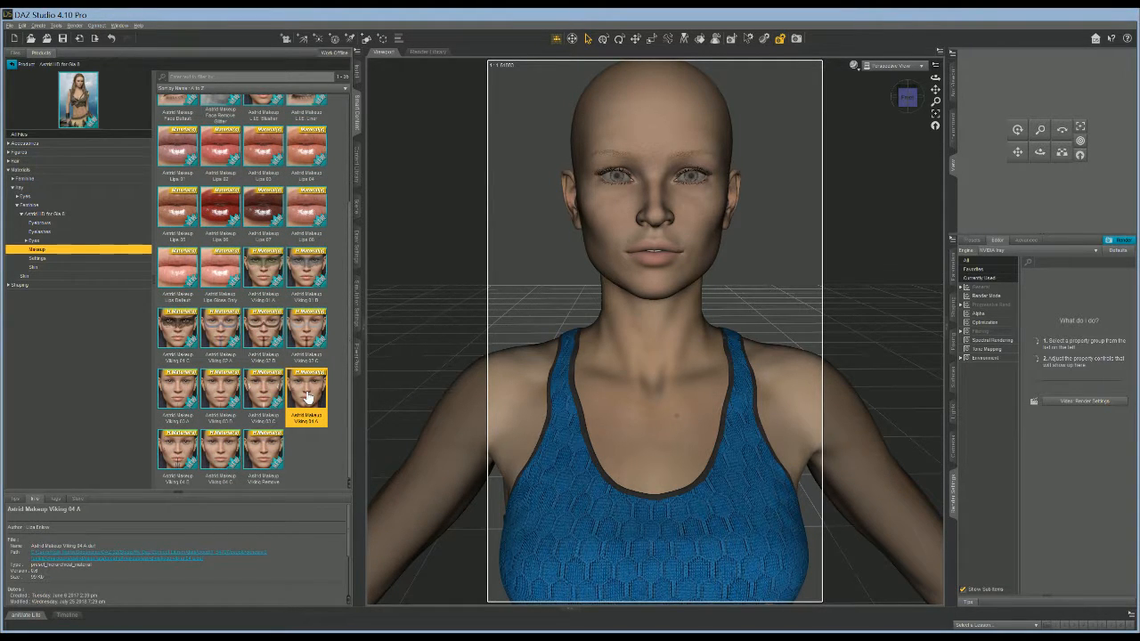
click(356, 208)
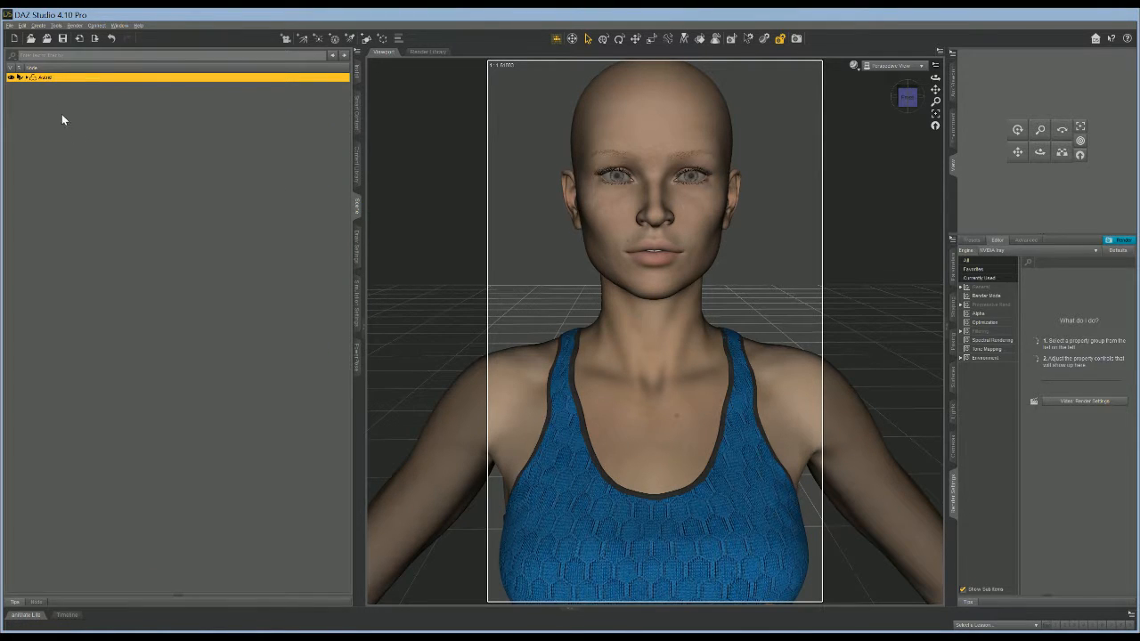
Step: Apply the Astrid Makeup Lips 02 preset from the product's makeup materials to the figure
click(356, 116)
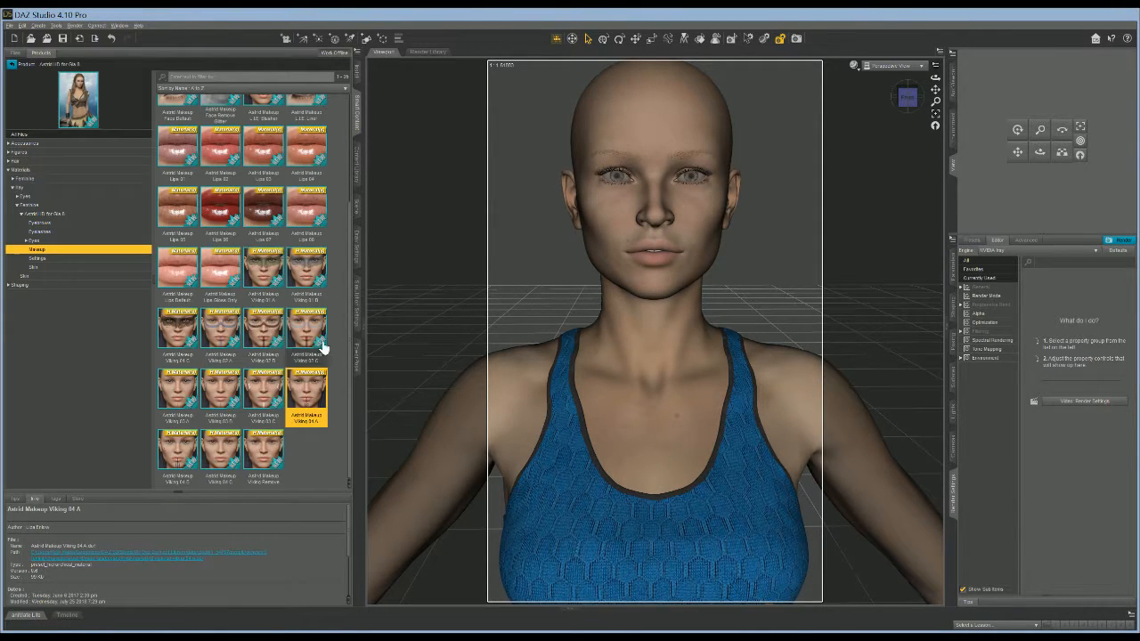
scroll(245, 267, up, 3)
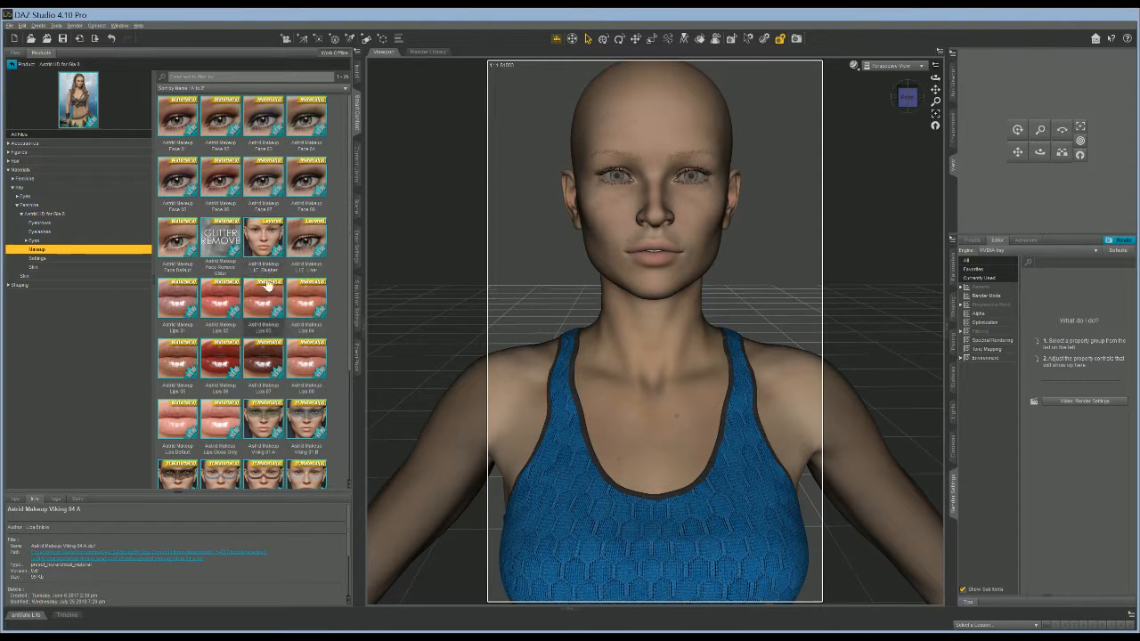
click(220, 308)
double_click(220, 309)
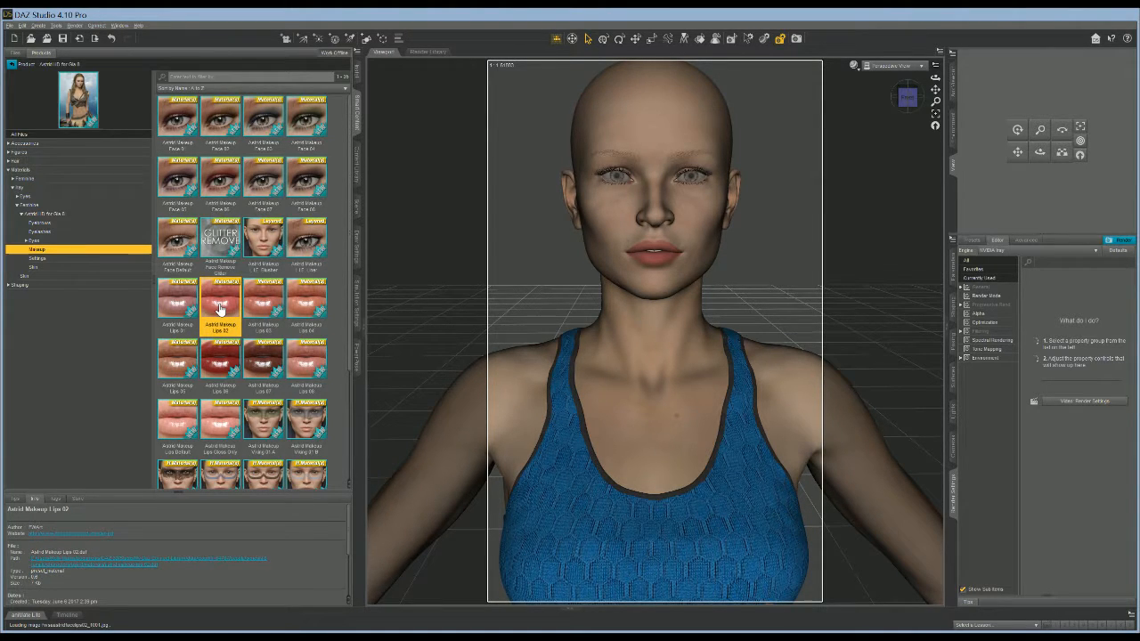
Step: Apply the Astrid Eyes 06 material and the Astrid Eyebrows Auburn material to the figure
click(38, 242)
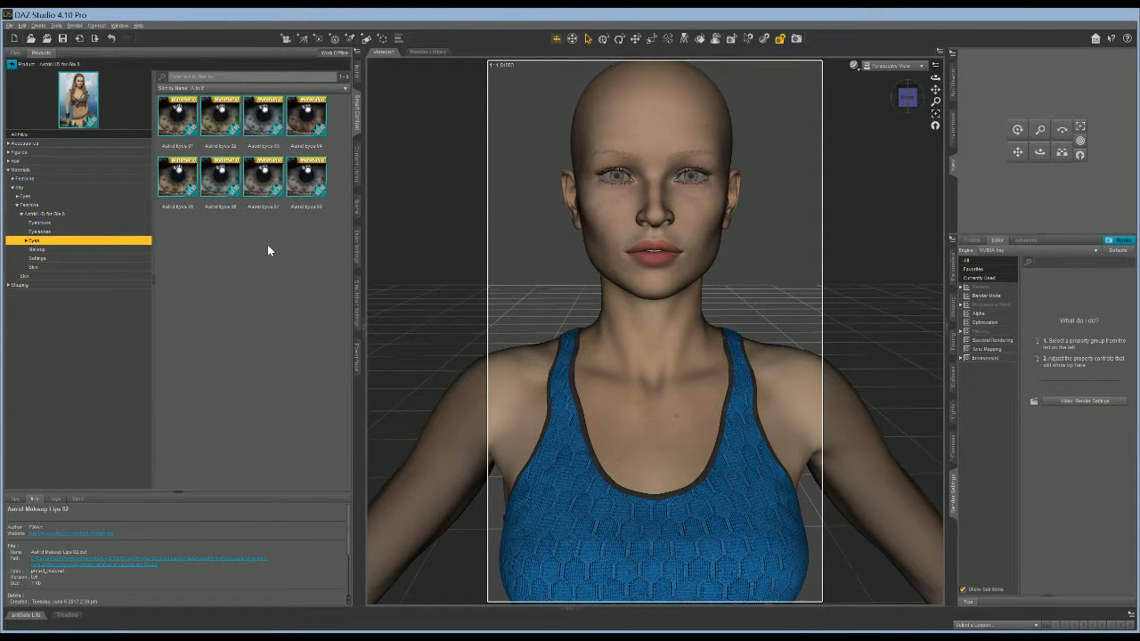
double_click(213, 182)
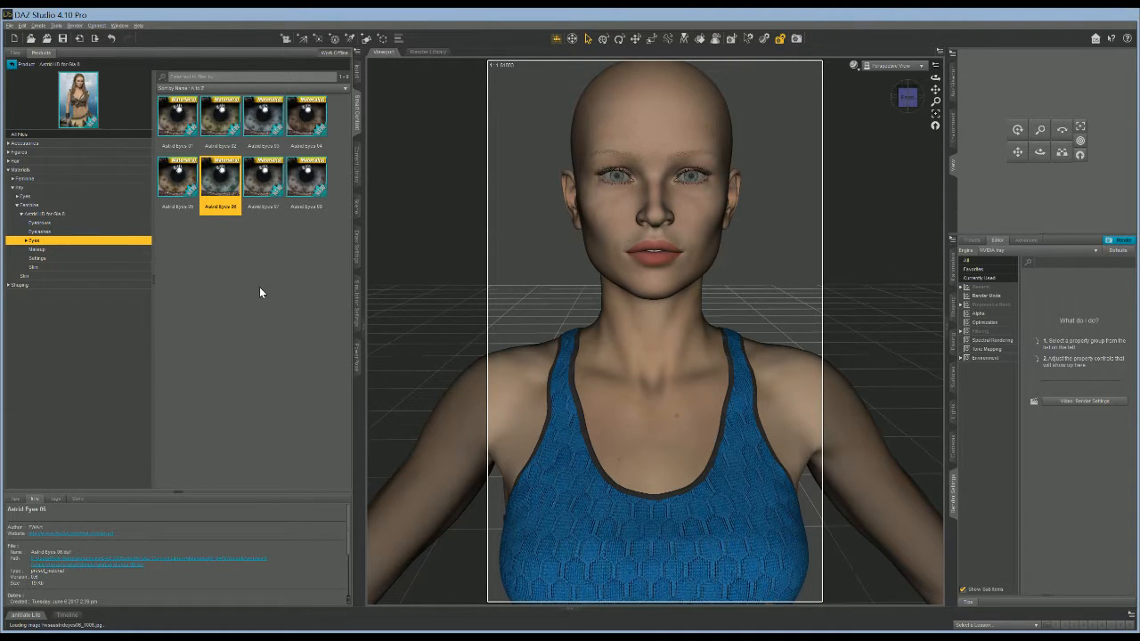
click(76, 233)
click(34, 224)
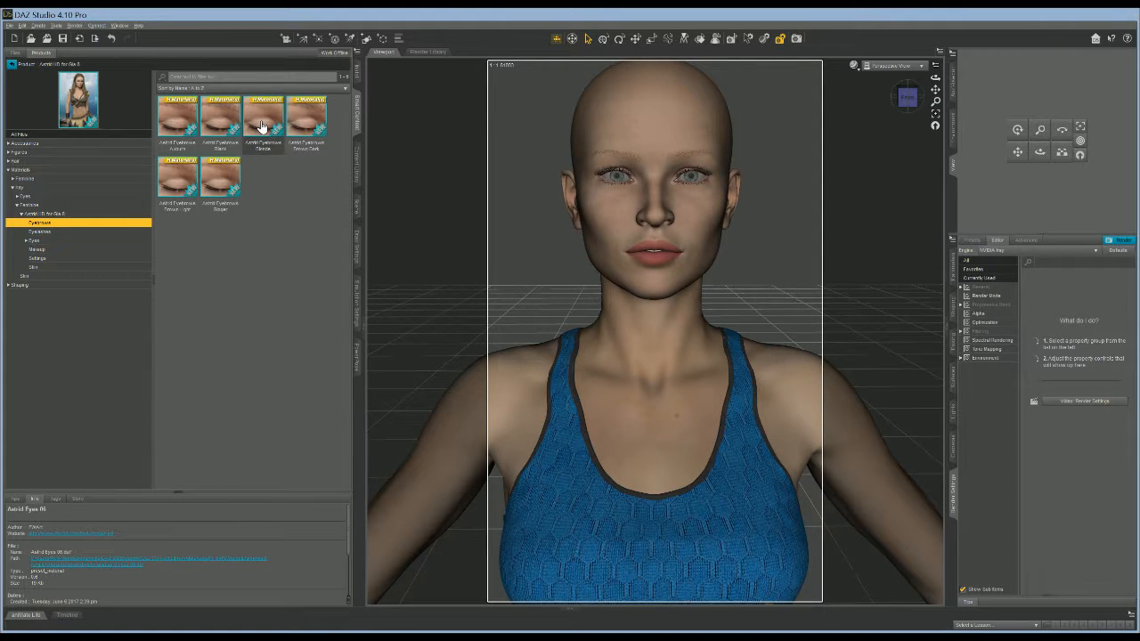
click(170, 122)
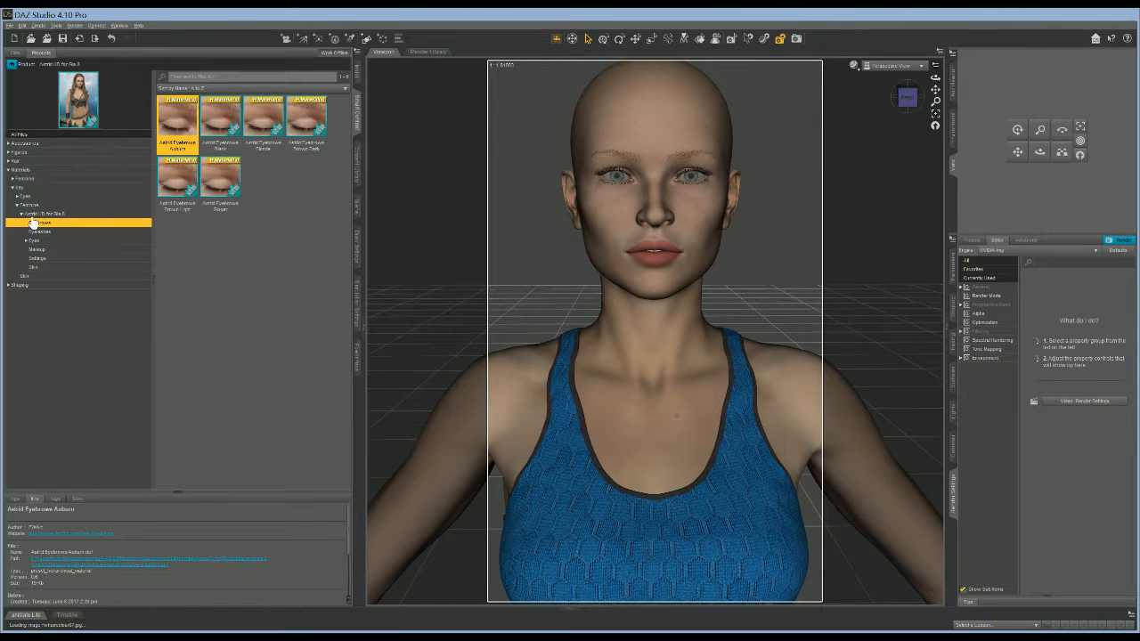
Step: Look through the product's hair content and apply the Astrid Nipples Apply shaping preset to the figure
click(15, 162)
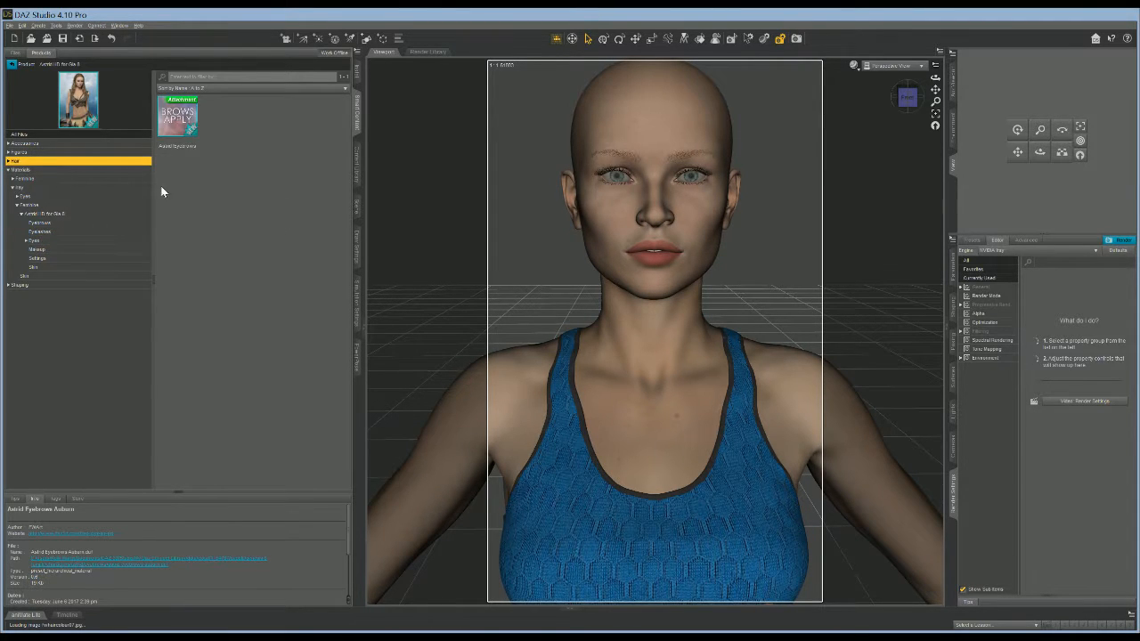
click(20, 286)
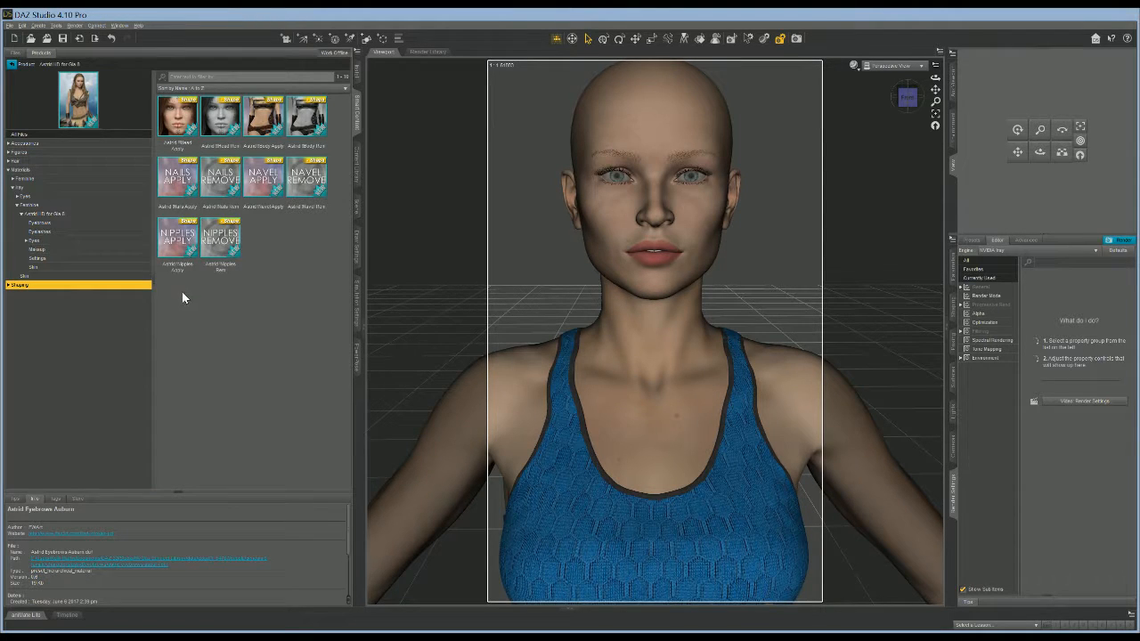
double_click(177, 239)
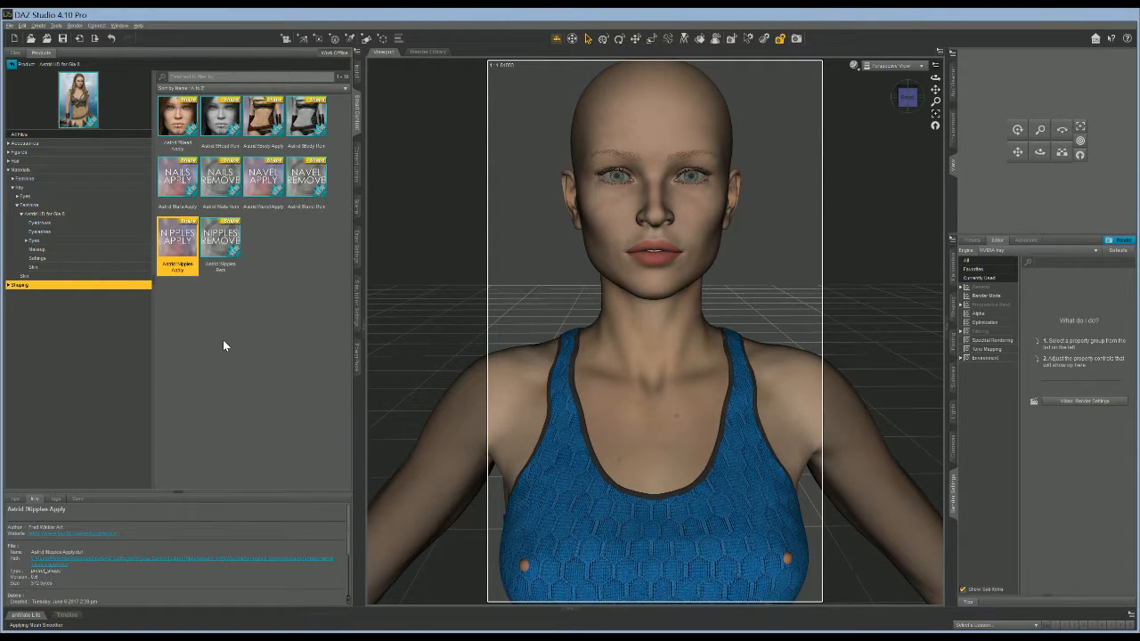
Step: With Astrid selected, add the complete UD Samhain ALL outfit from the UD Expansion 1 - Samhain wardrobe product
click(12, 64)
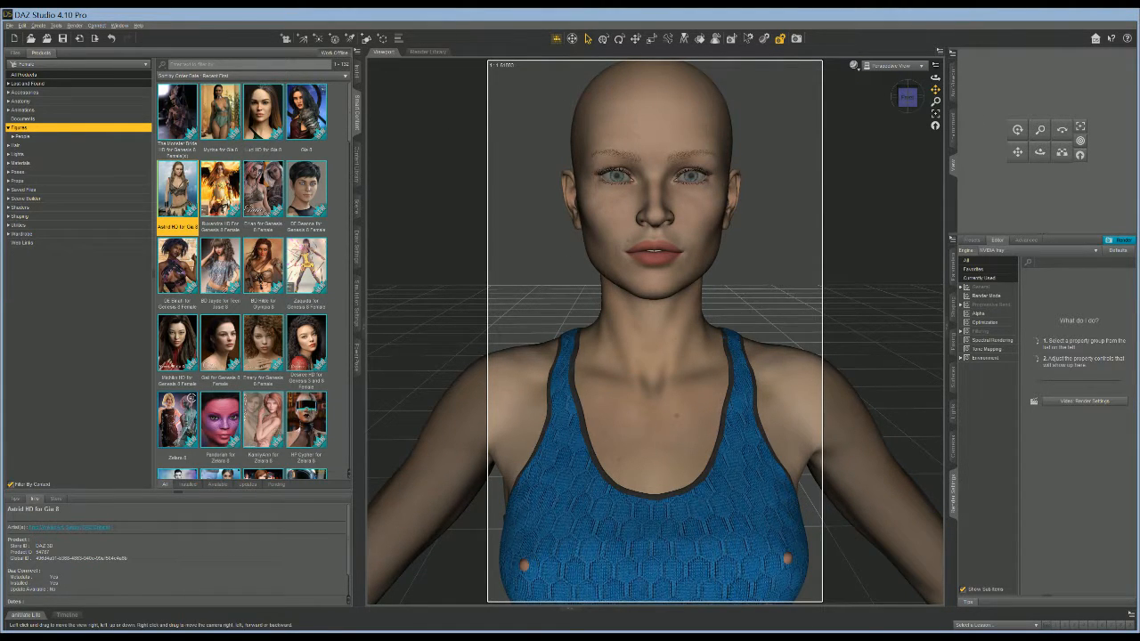
drag(934, 89, 936, 100)
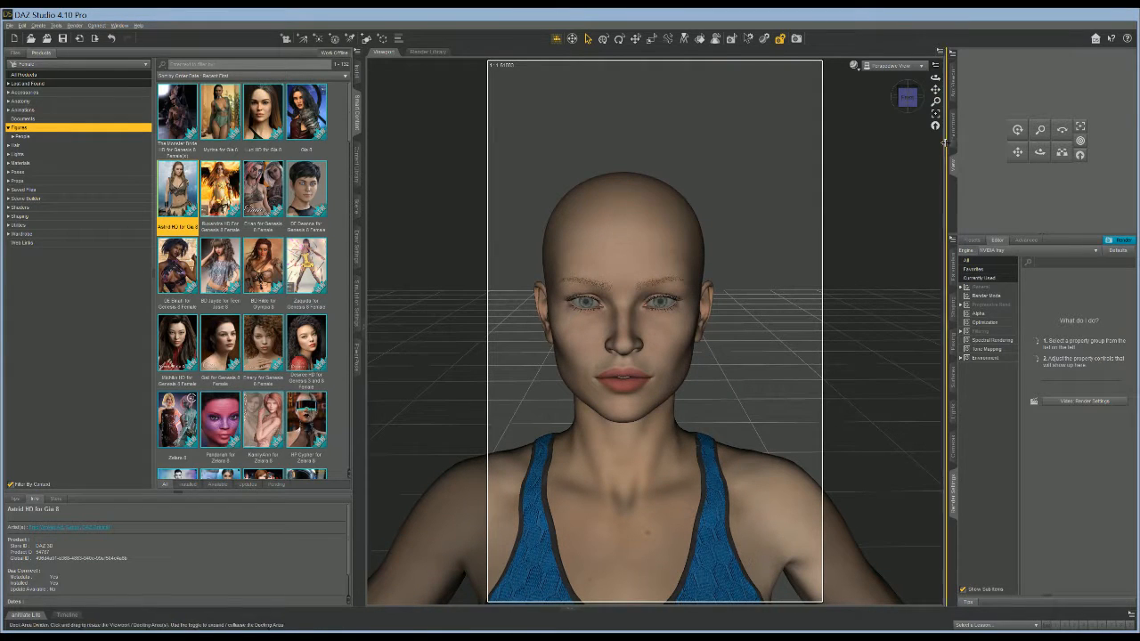
drag(935, 89, 942, 40)
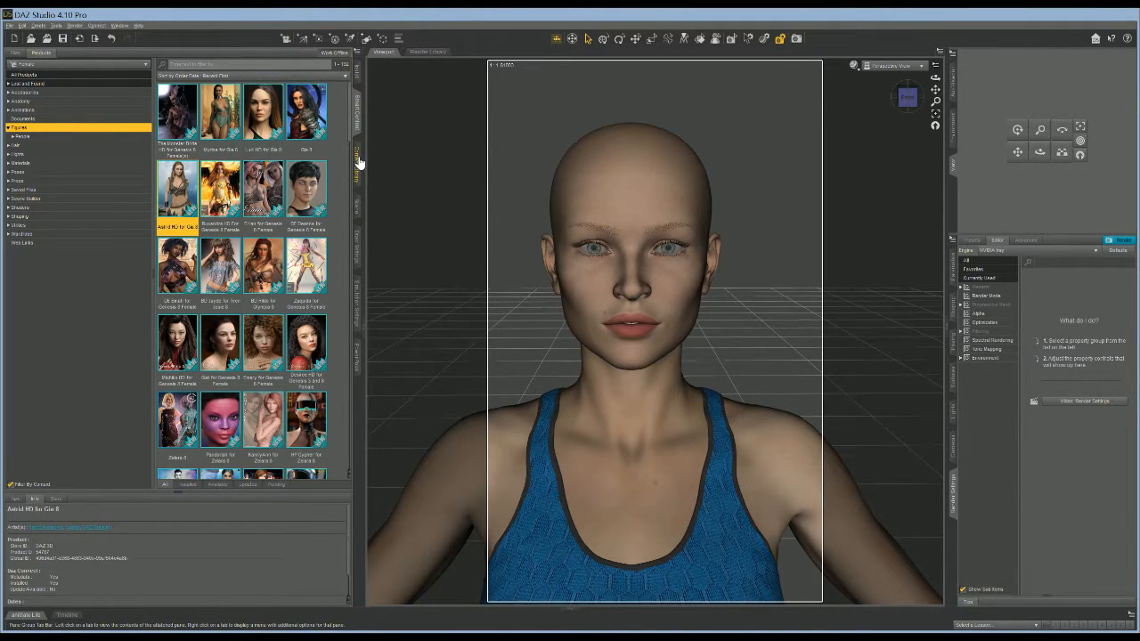
click(355, 209)
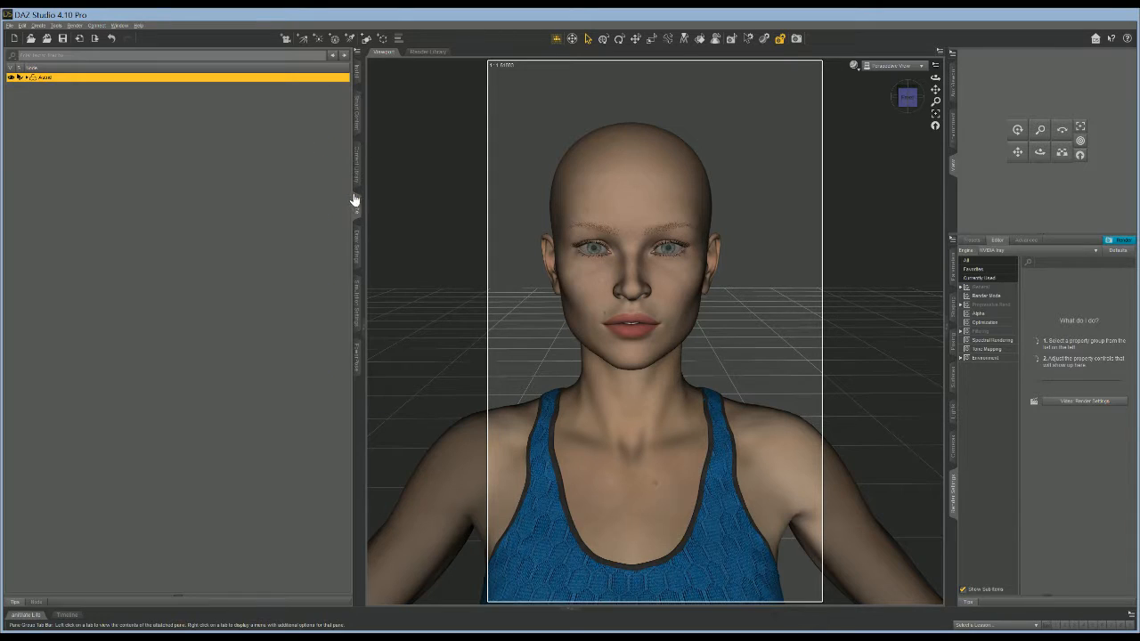
click(351, 112)
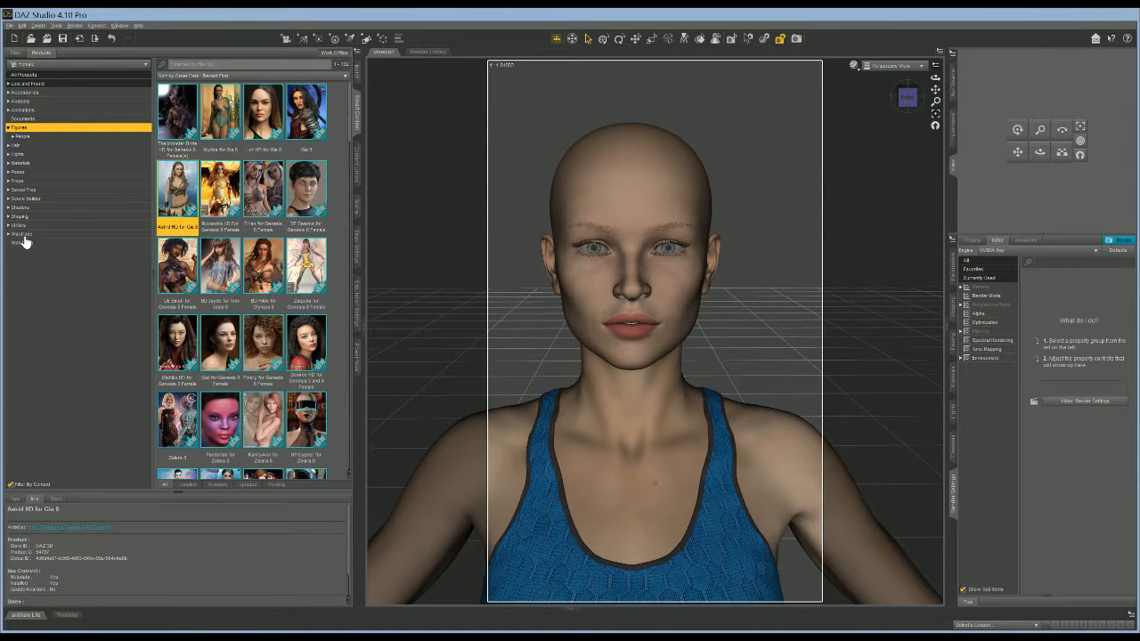
click(23, 234)
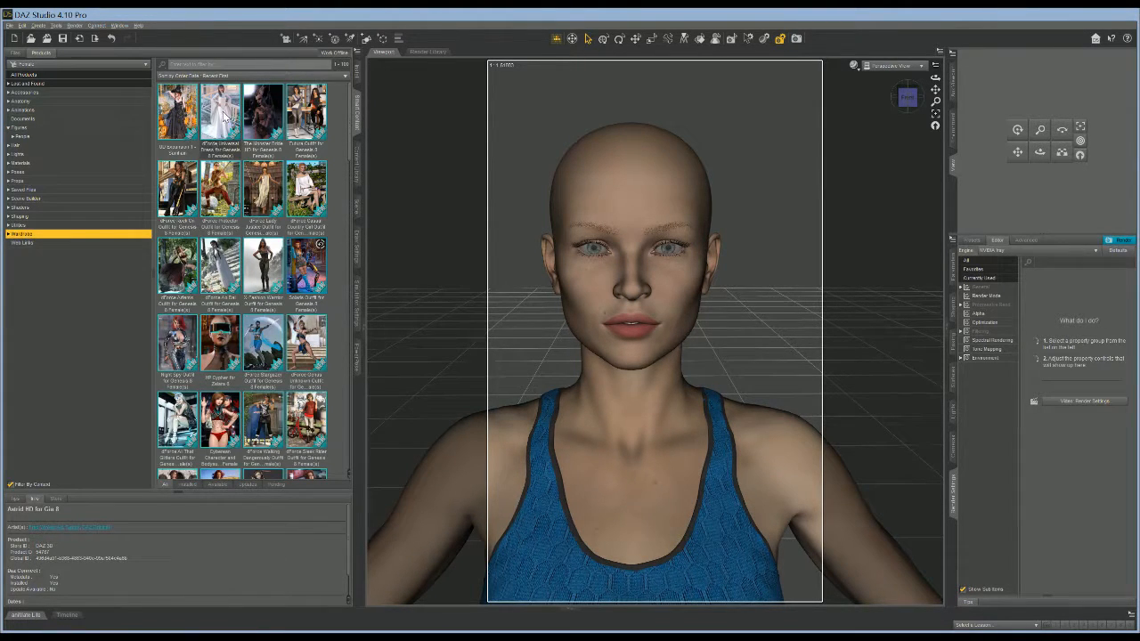
double_click(178, 120)
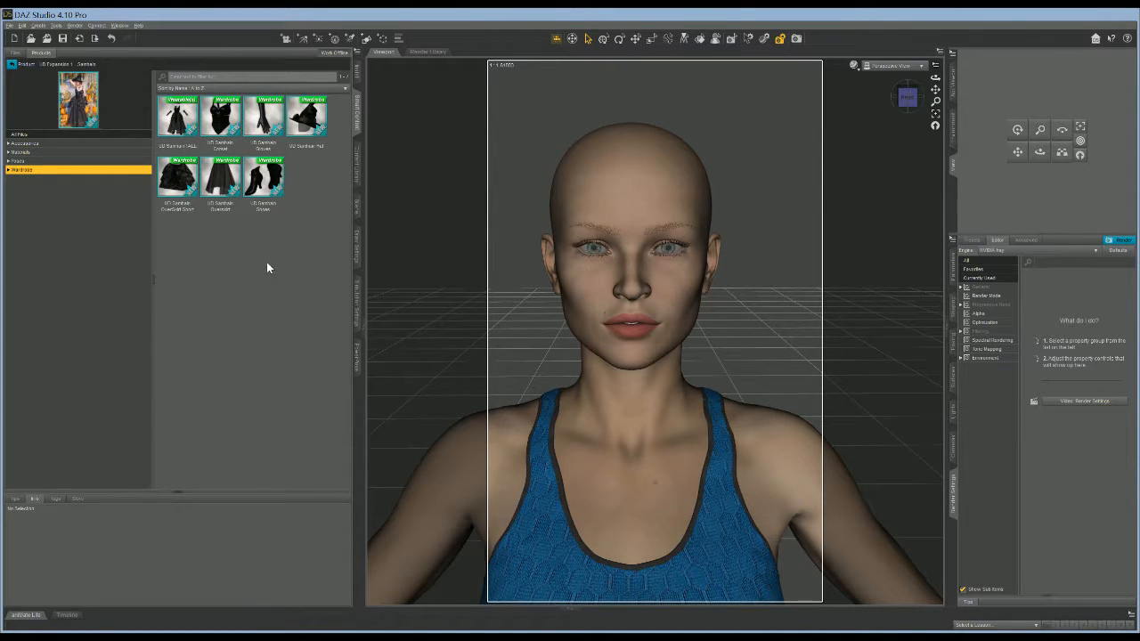
click(169, 132)
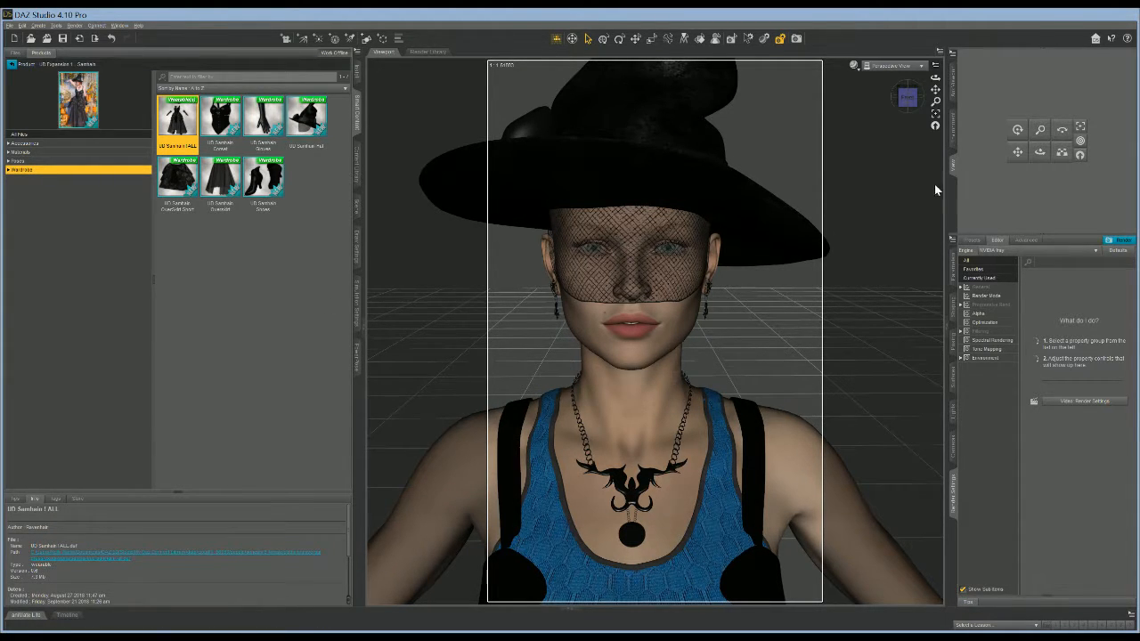
Step: Delete the Basic Wear Shorts and Basic Wear Sports Bra from the Astrid figure's items in the scene
mouse_move(1017, 152)
mouse_down()
mouse_move(1017, 223)
mouse_move(1014, 159)
mouse_up()
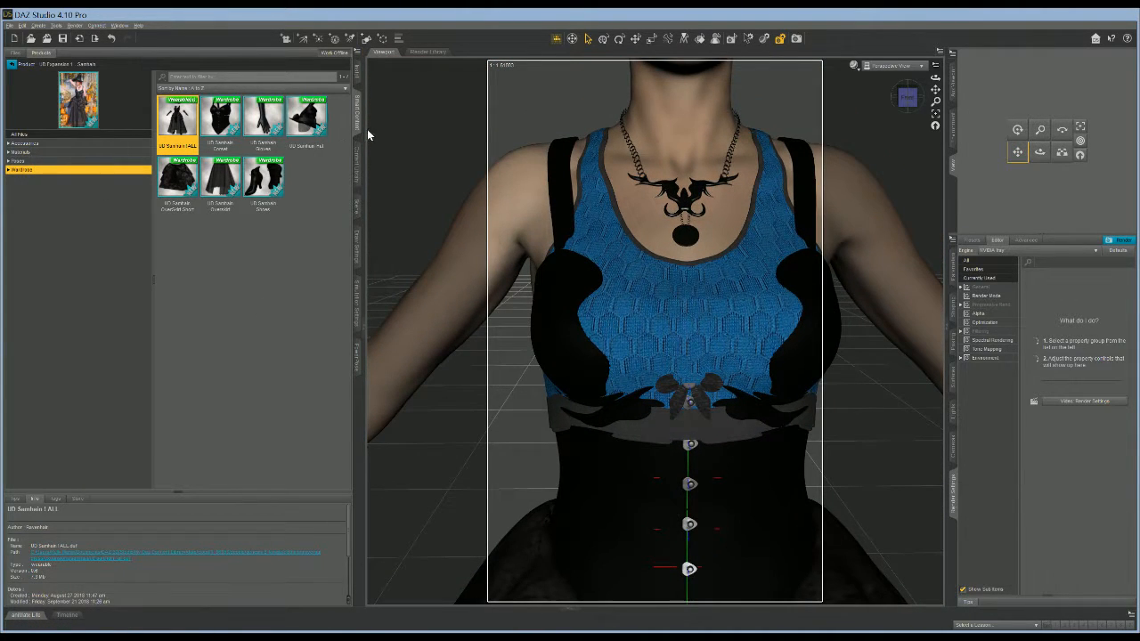
click(356, 214)
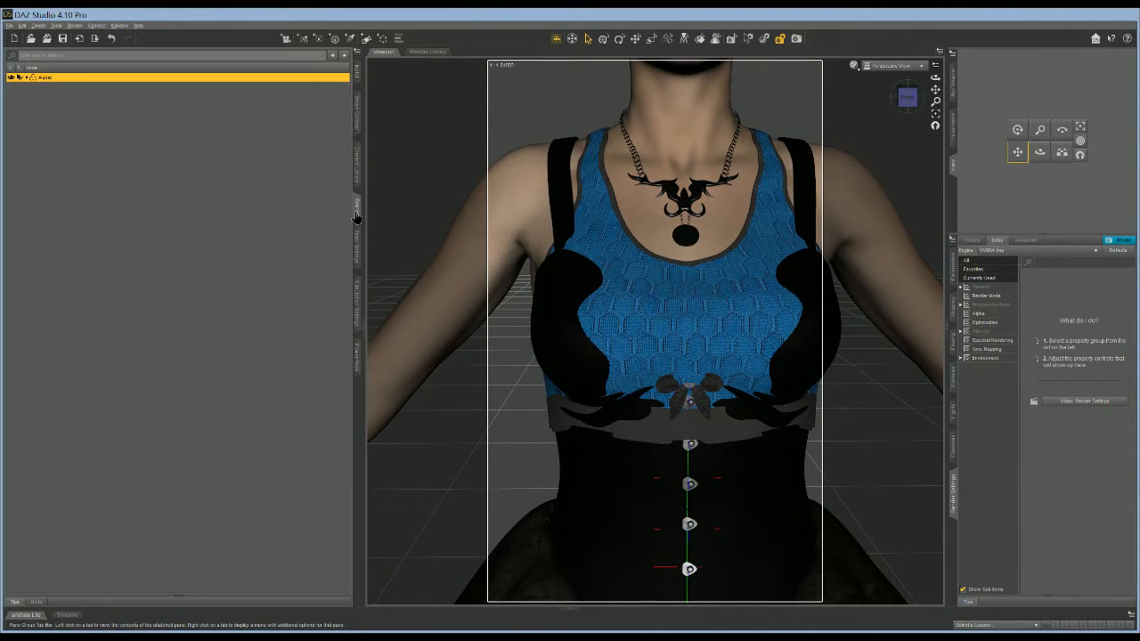
click(27, 78)
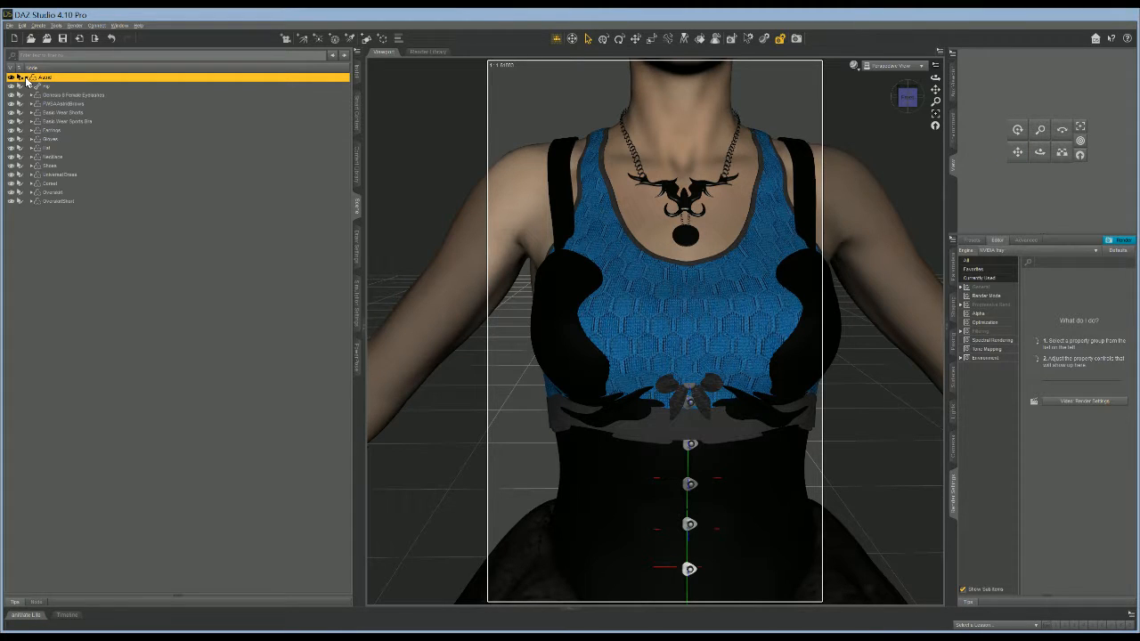
click(78, 105)
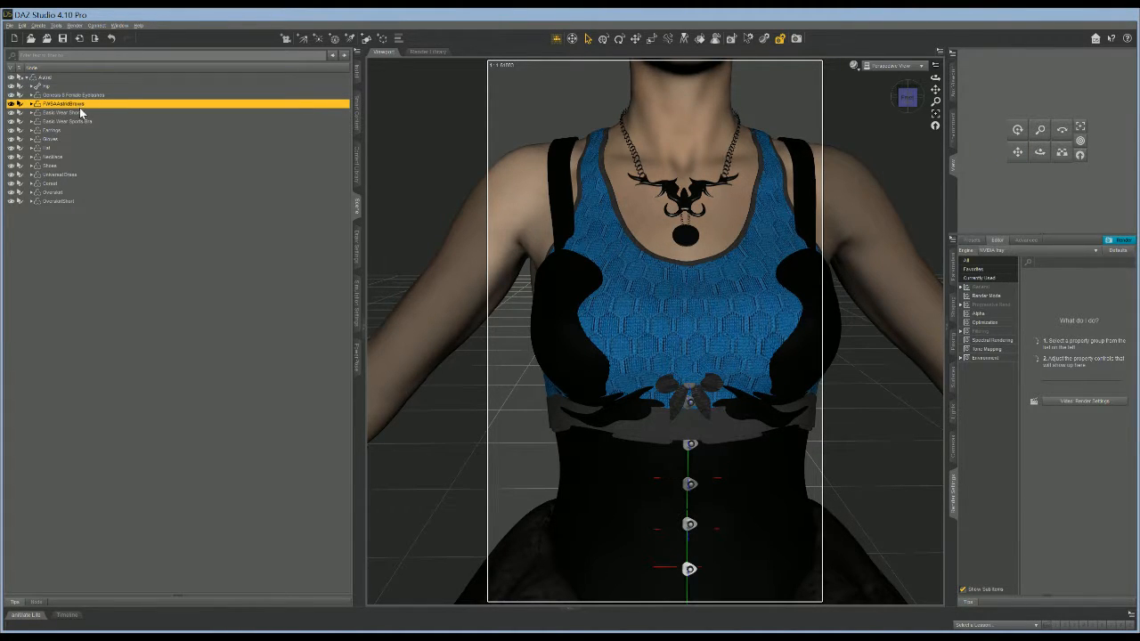
click(82, 112)
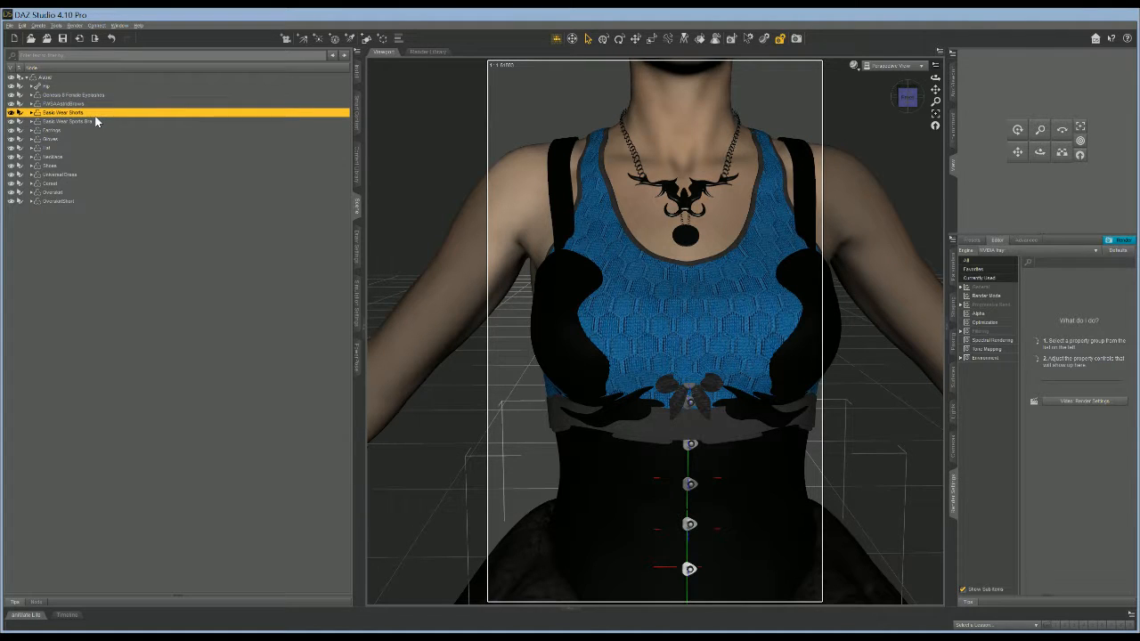
key(Delete)
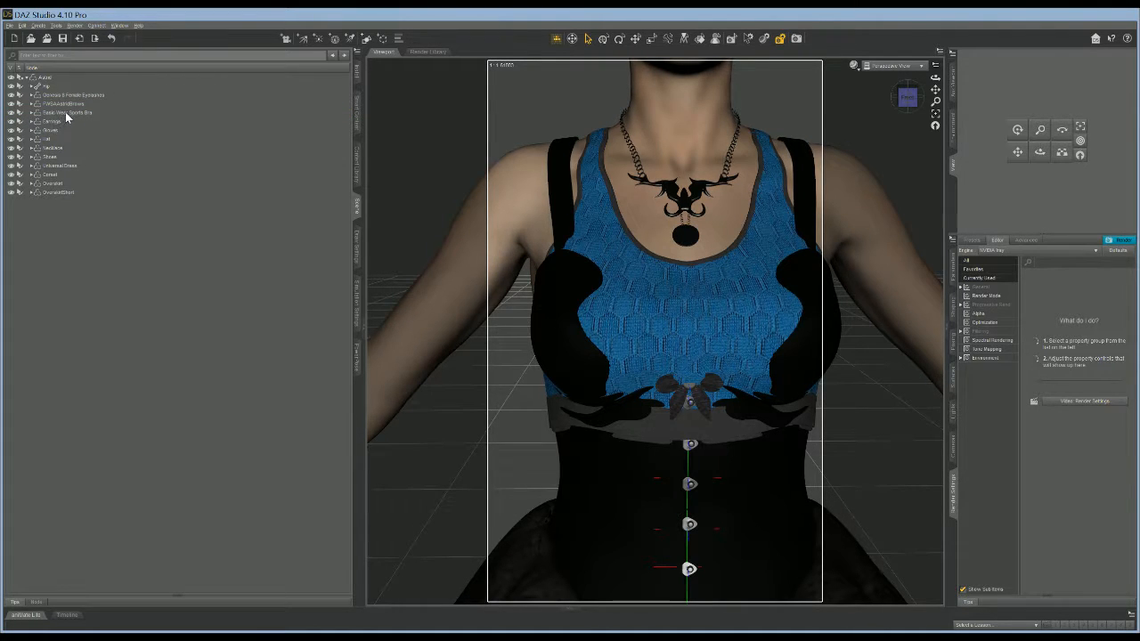
click(66, 113)
key(Delete)
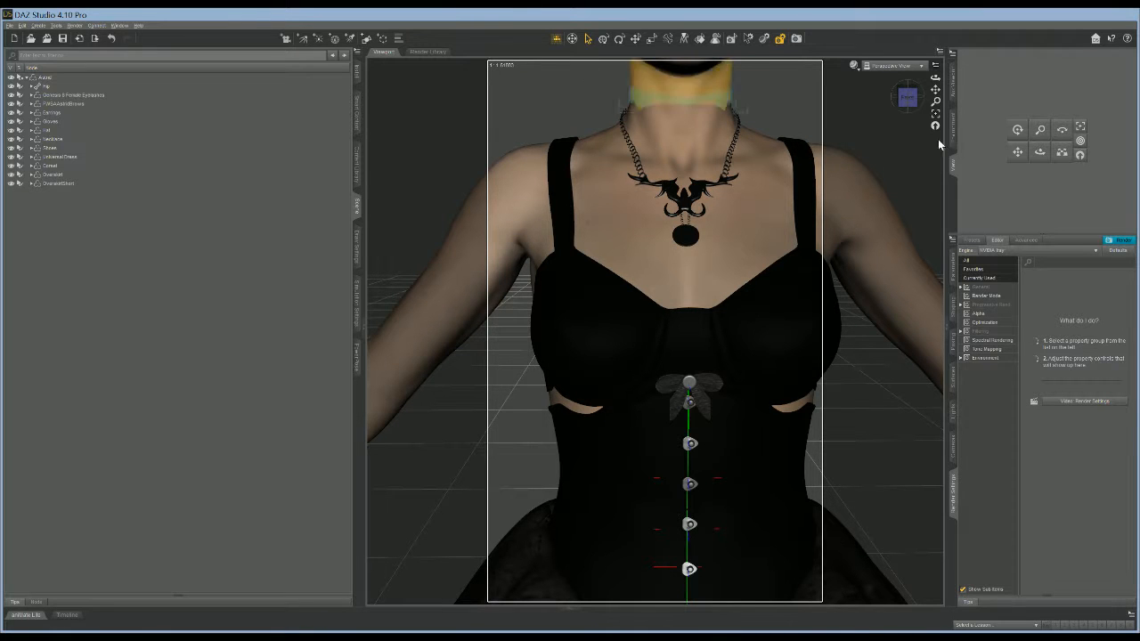
Step: Frame the figure's head and shoulders, select Astrid in the scene and collapse her item hierarchy
drag(1037, 156, 992, 165)
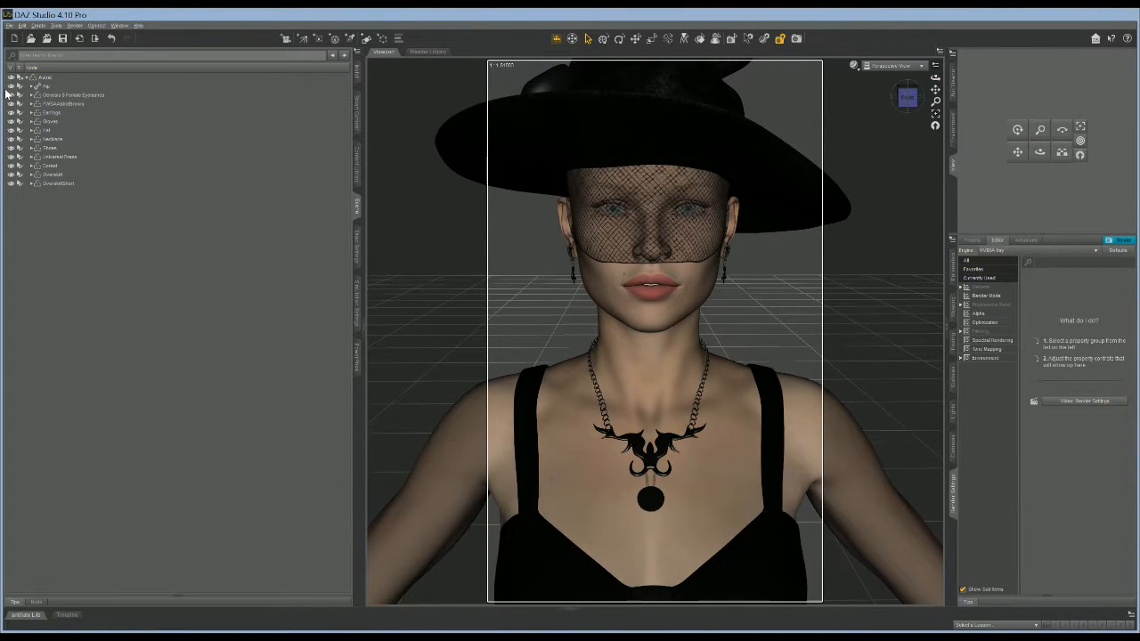
click(40, 78)
click(27, 79)
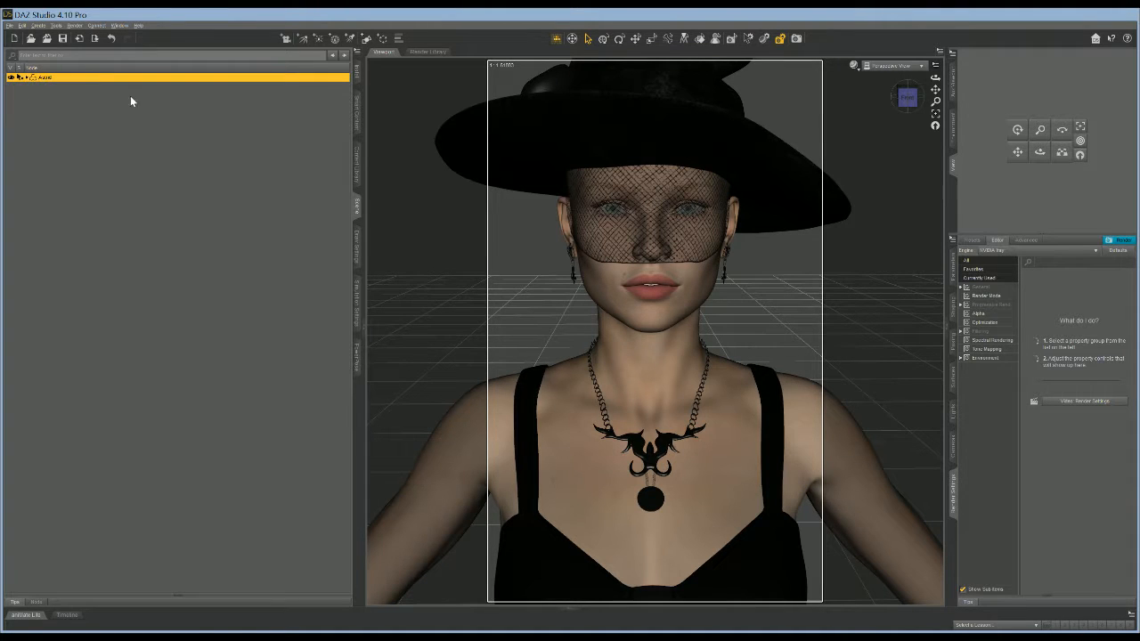
Step: Show the short hair products with context filtering turned off and look through the full list
click(356, 130)
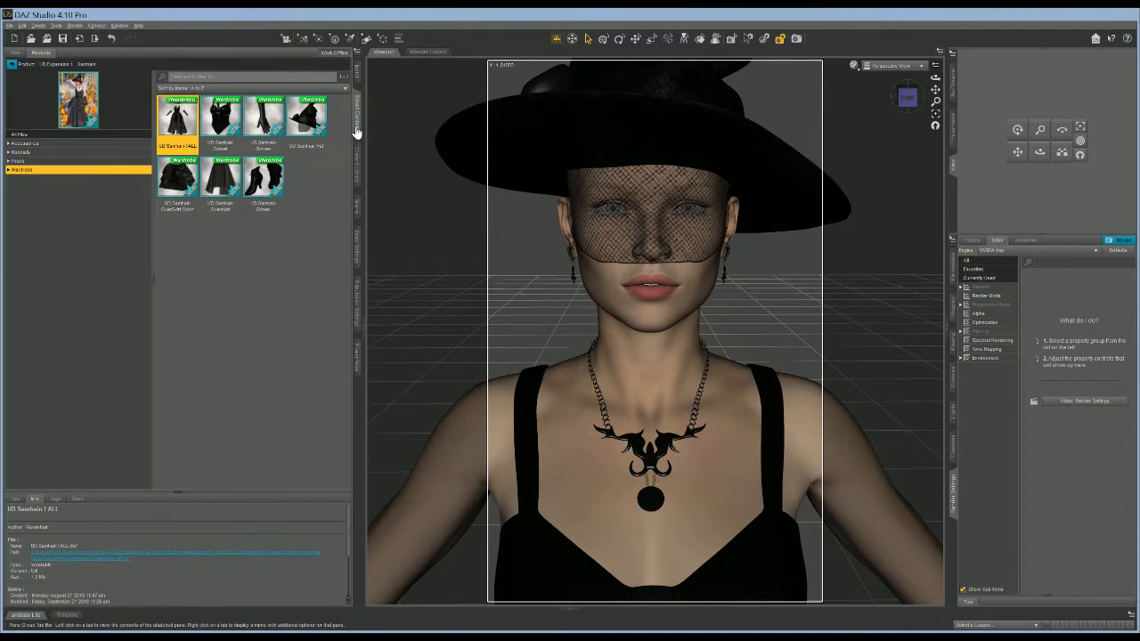
click(10, 65)
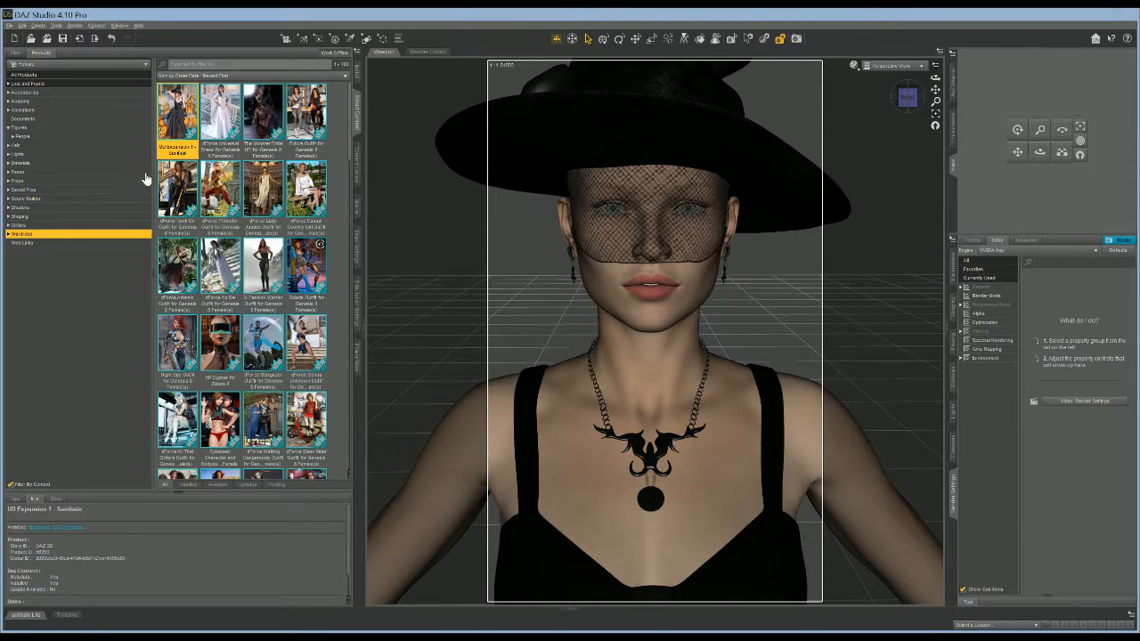
click(15, 145)
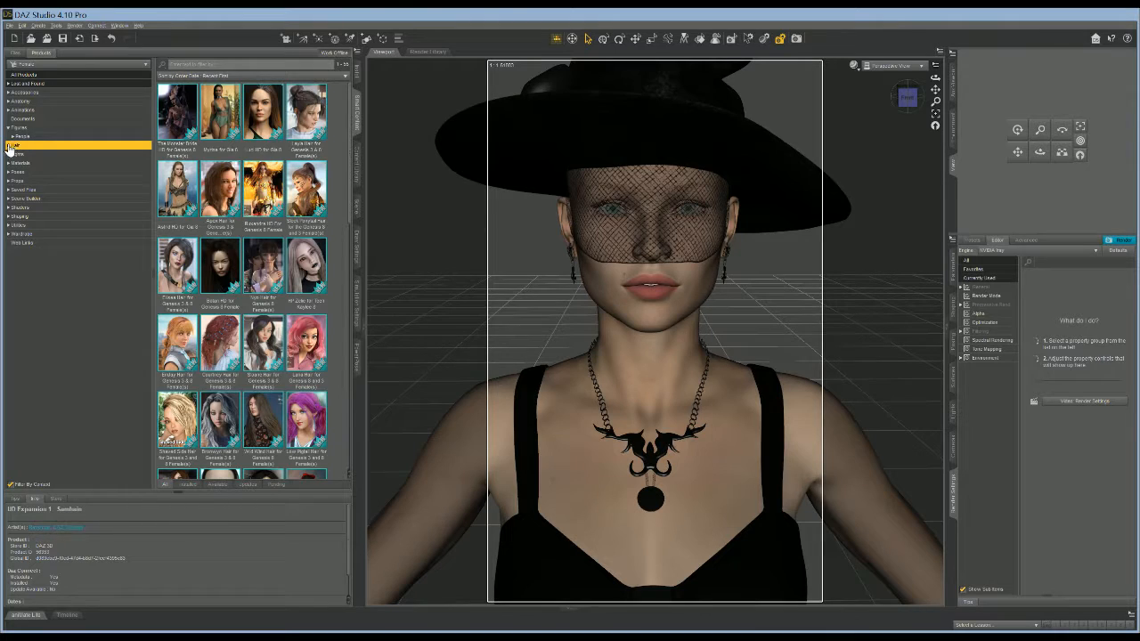
click(11, 146)
click(23, 182)
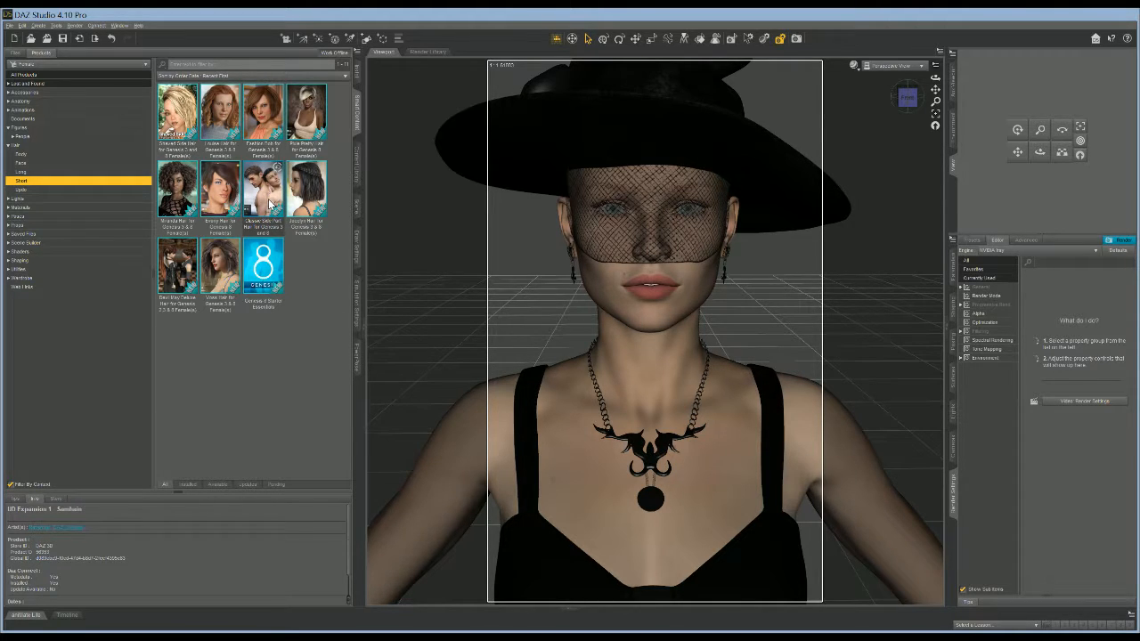
click(10, 485)
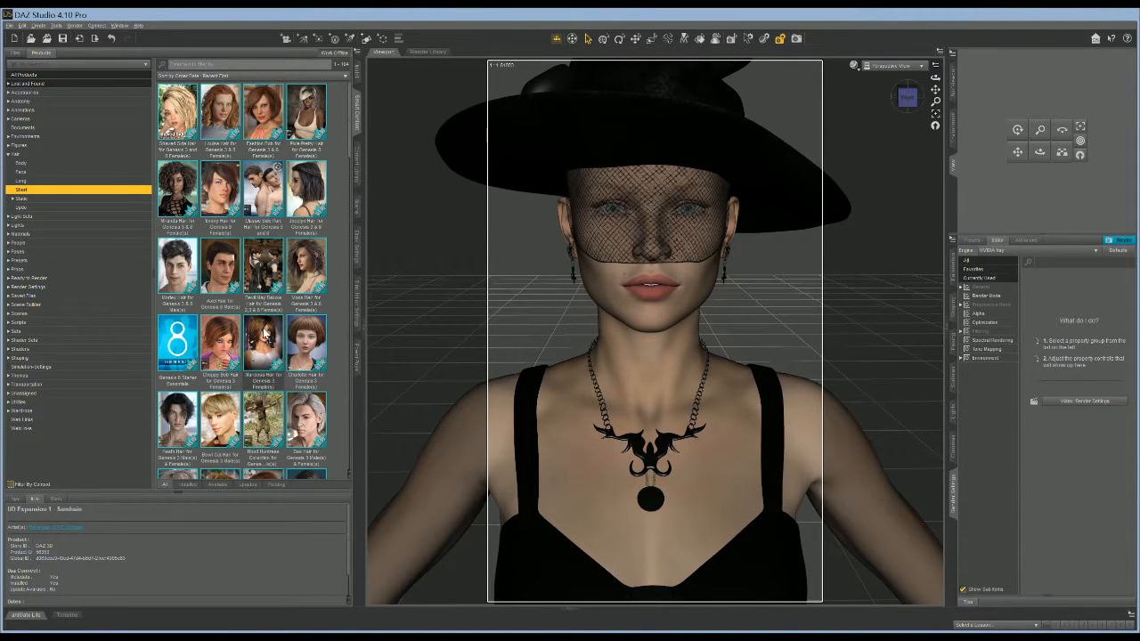
scroll(278, 330, down, 3)
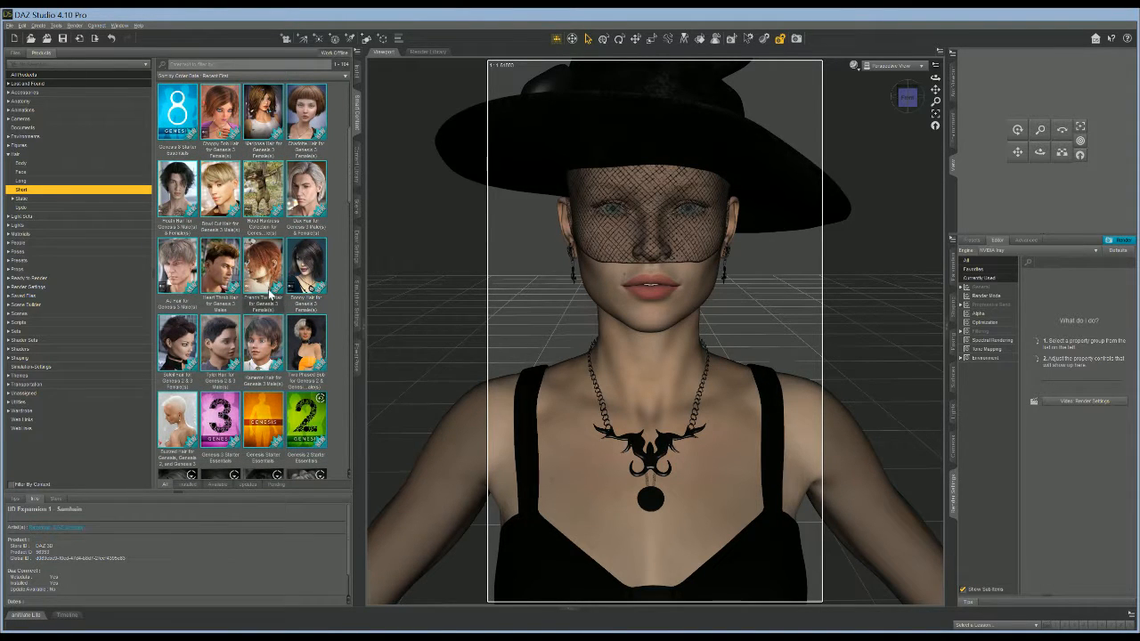
scroll(272, 291, down, 3)
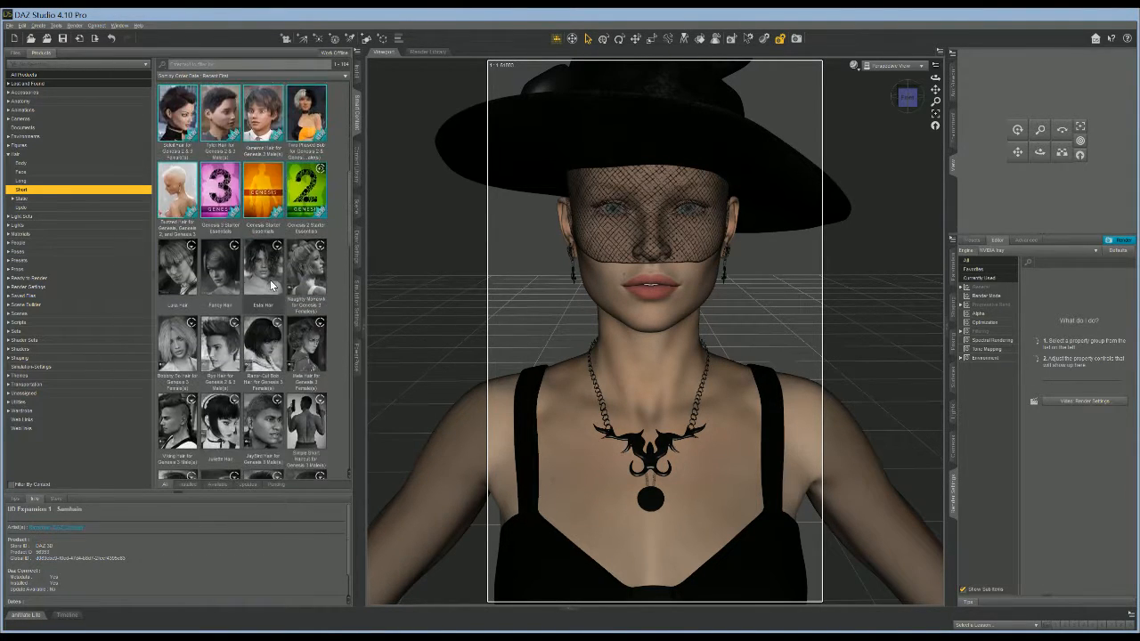
Step: With Astrid selected, add Buzzed Hair Genesis 3 Female from the Buzzed Hair for Genesis, Genesis 2, and Genesis 3 product
click(178, 193)
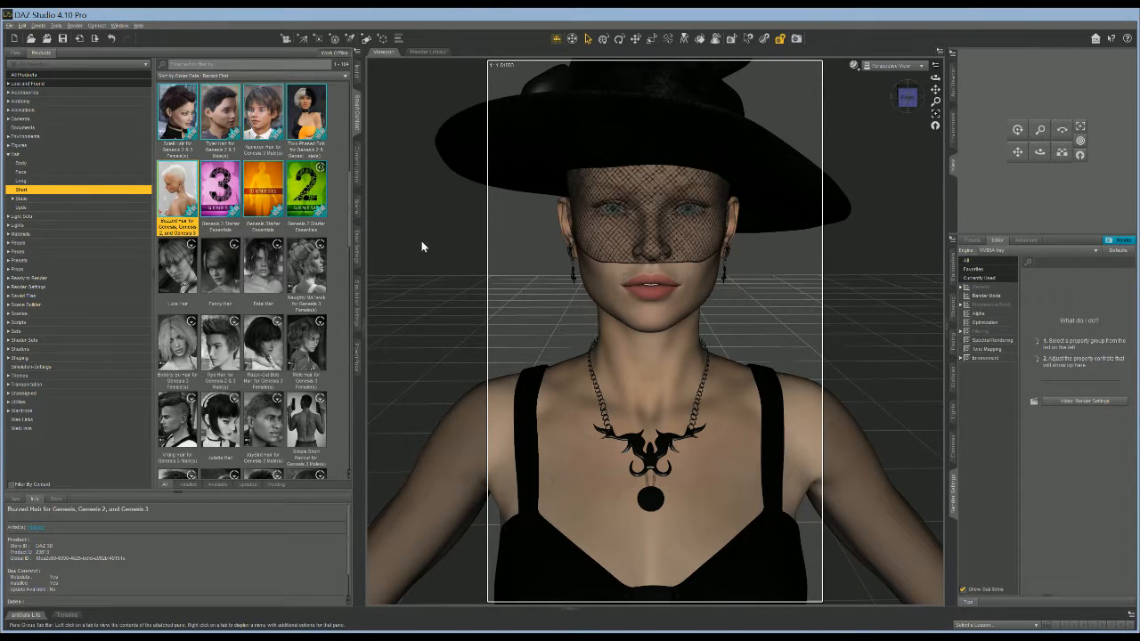
click(357, 204)
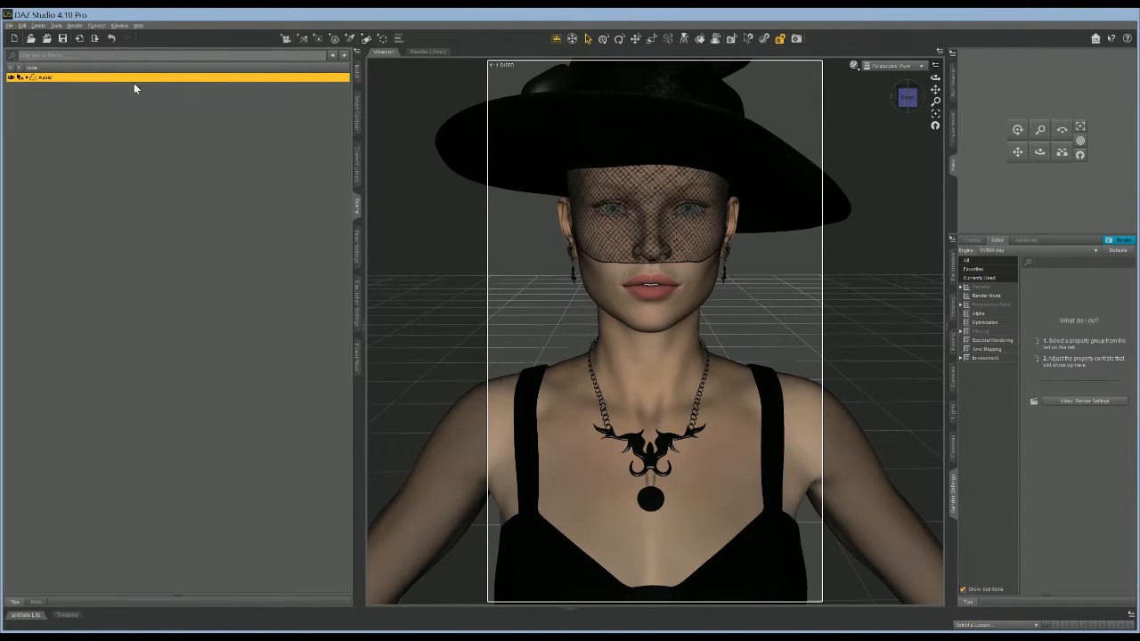
click(356, 101)
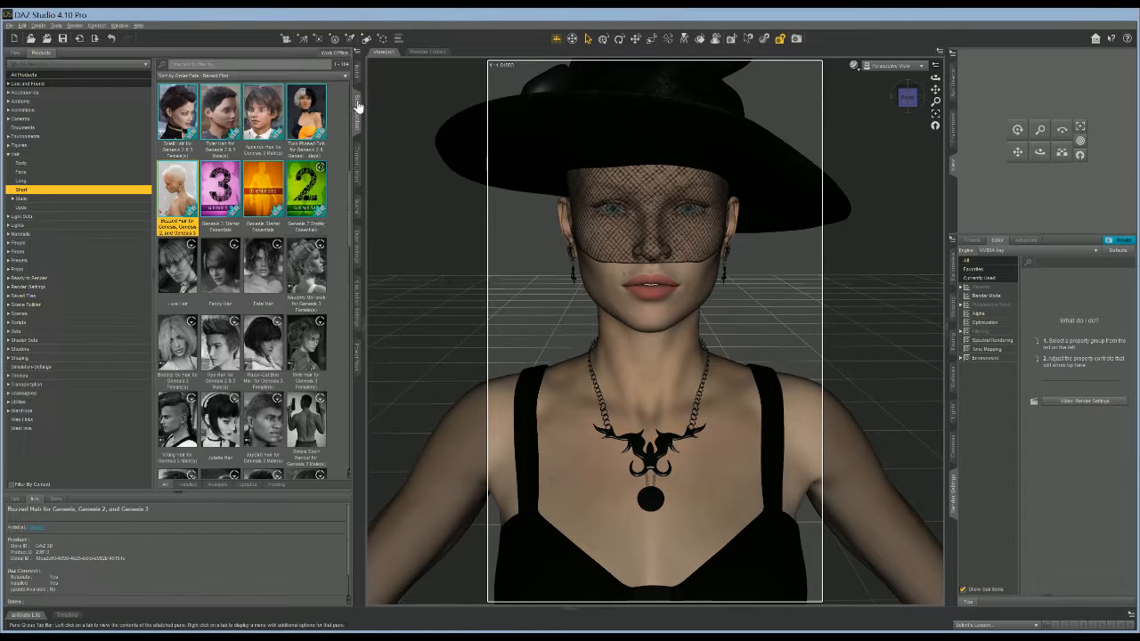
double_click(177, 206)
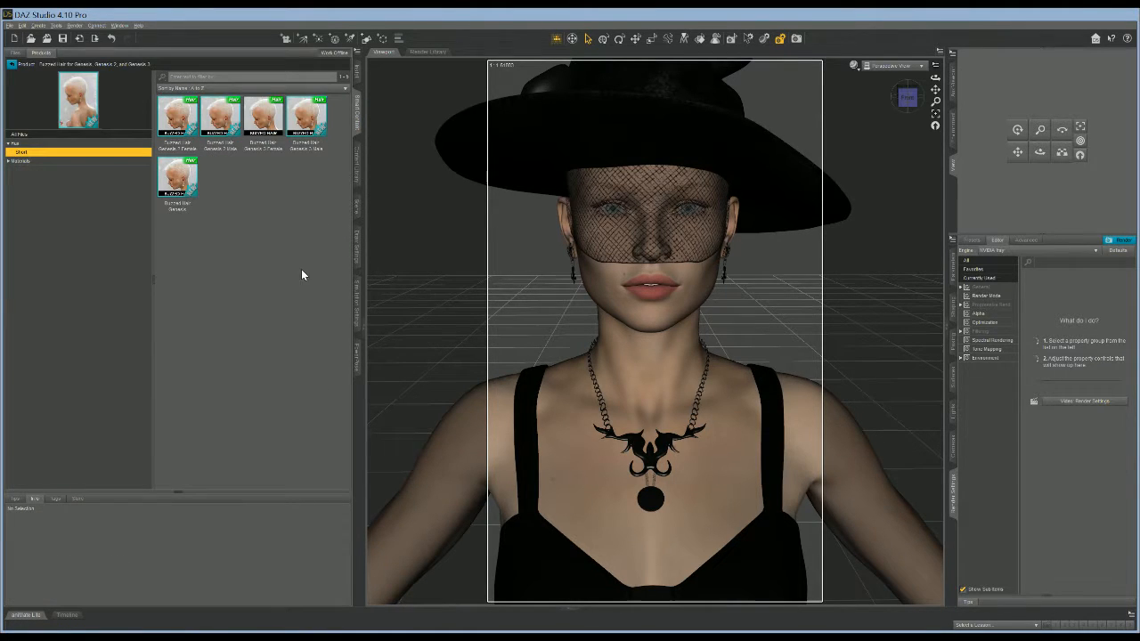
click(264, 128)
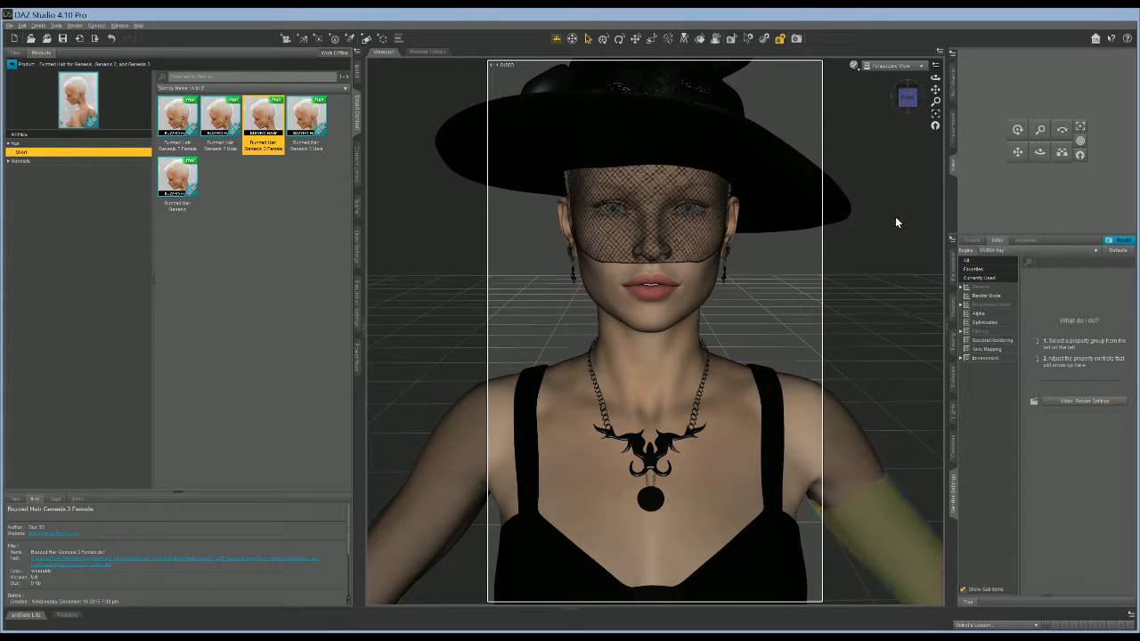
Step: Expand Astrid's items in the scene and select the Buzzed Hair Genesis 3 Female item
drag(1038, 151, 1010, 163)
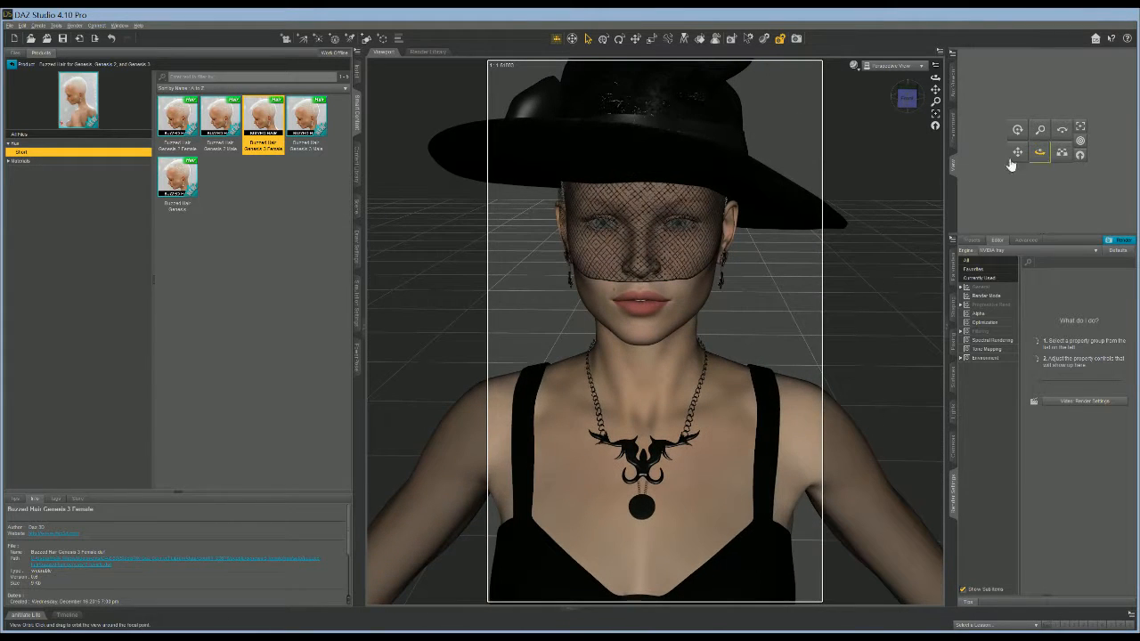
click(357, 204)
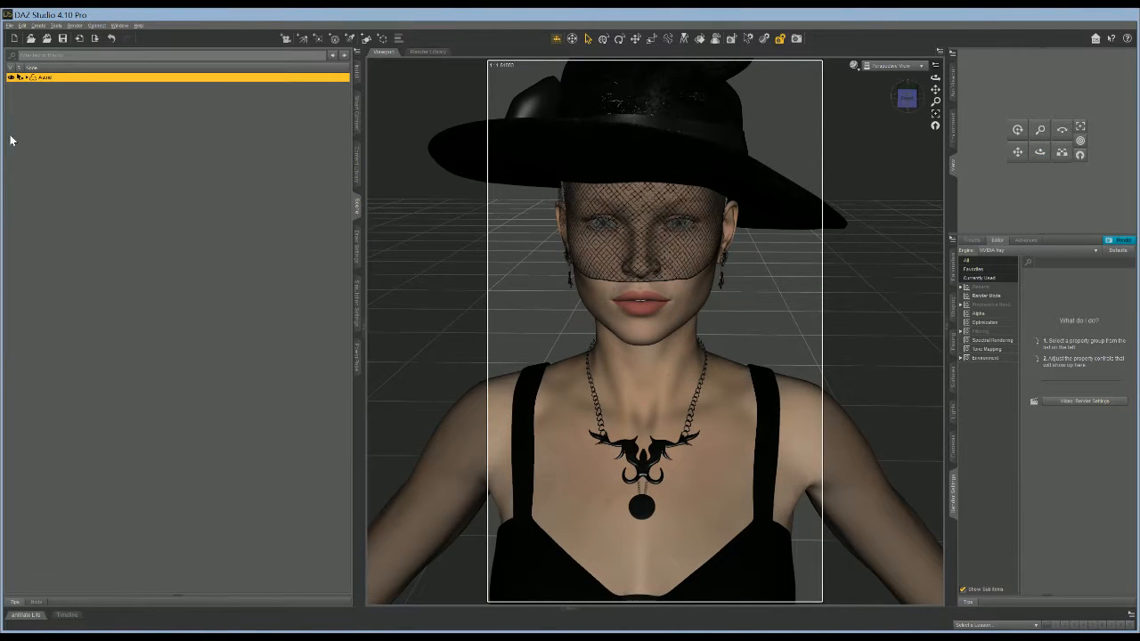
click(27, 77)
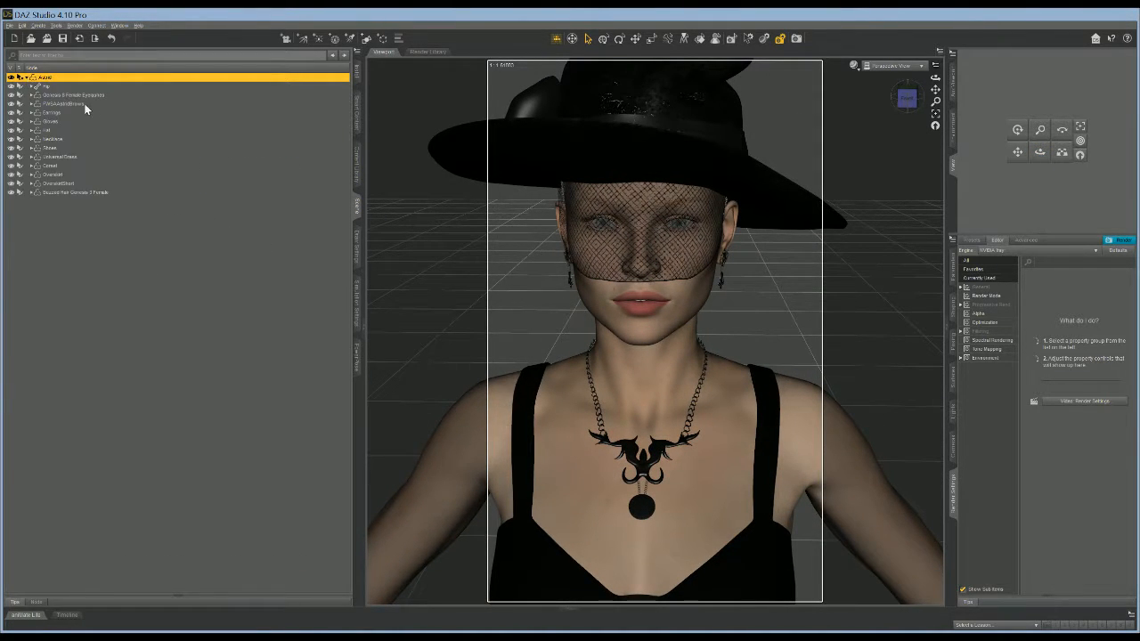
click(53, 192)
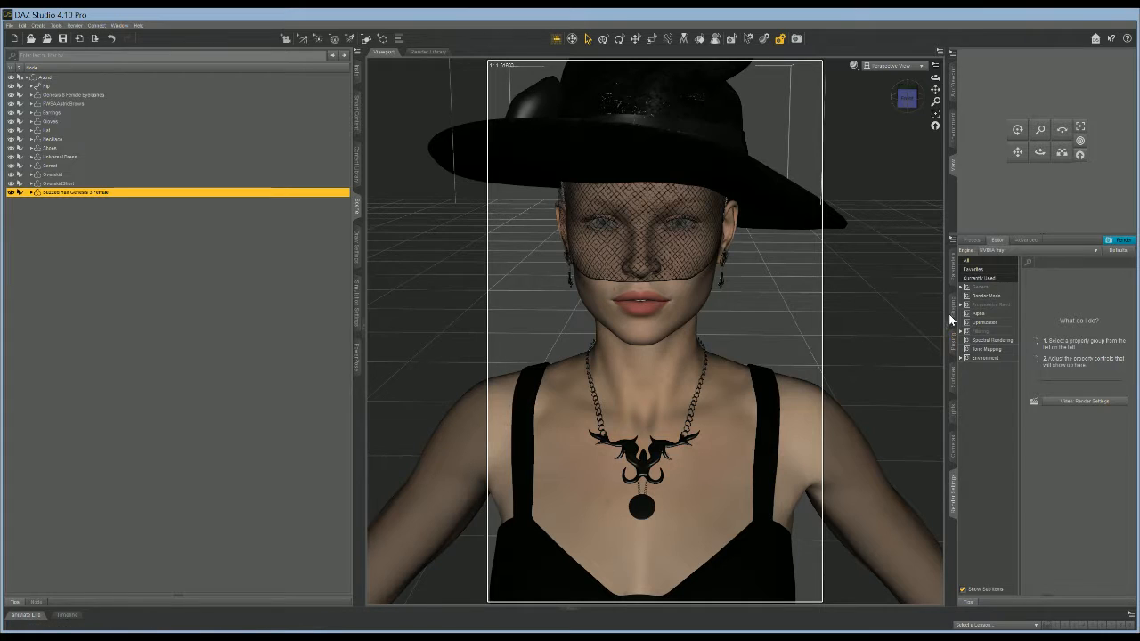
Step: Apply a Buzzed Hair Red preset from the product's Iray hair colors to the selected buzzed hair
click(357, 127)
click(29, 163)
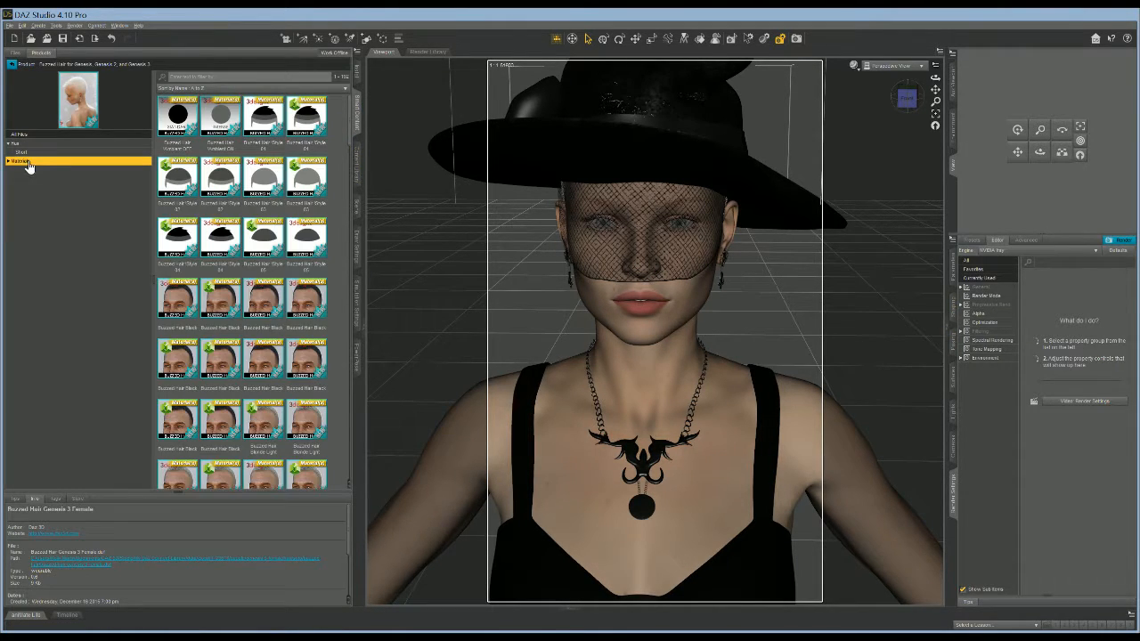
click(8, 161)
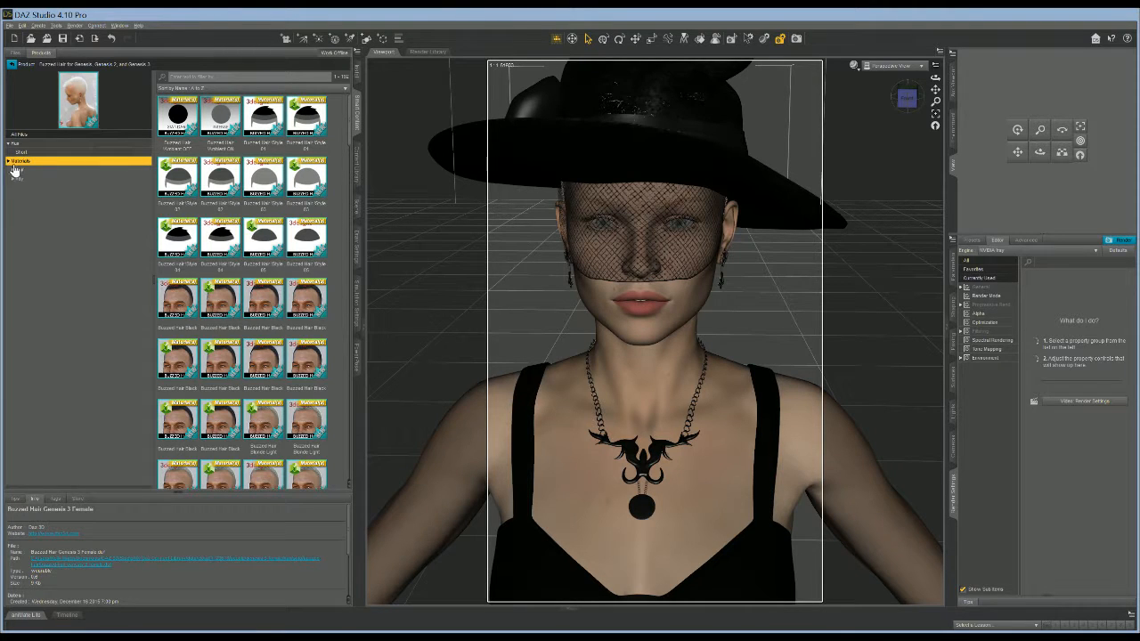
click(23, 180)
click(13, 179)
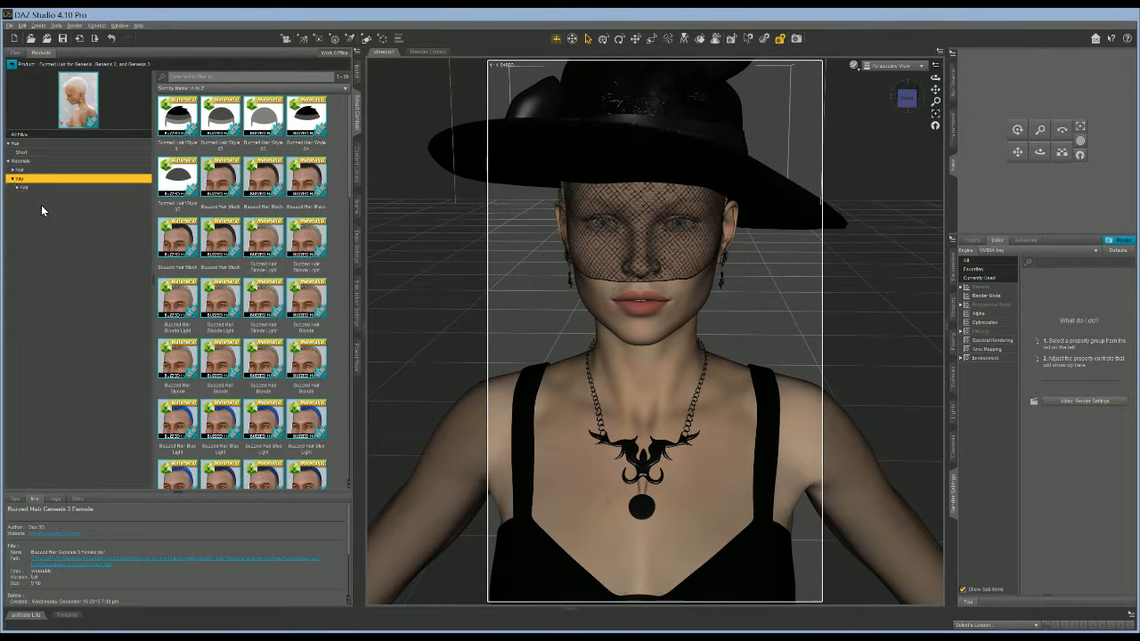
click(26, 189)
click(17, 188)
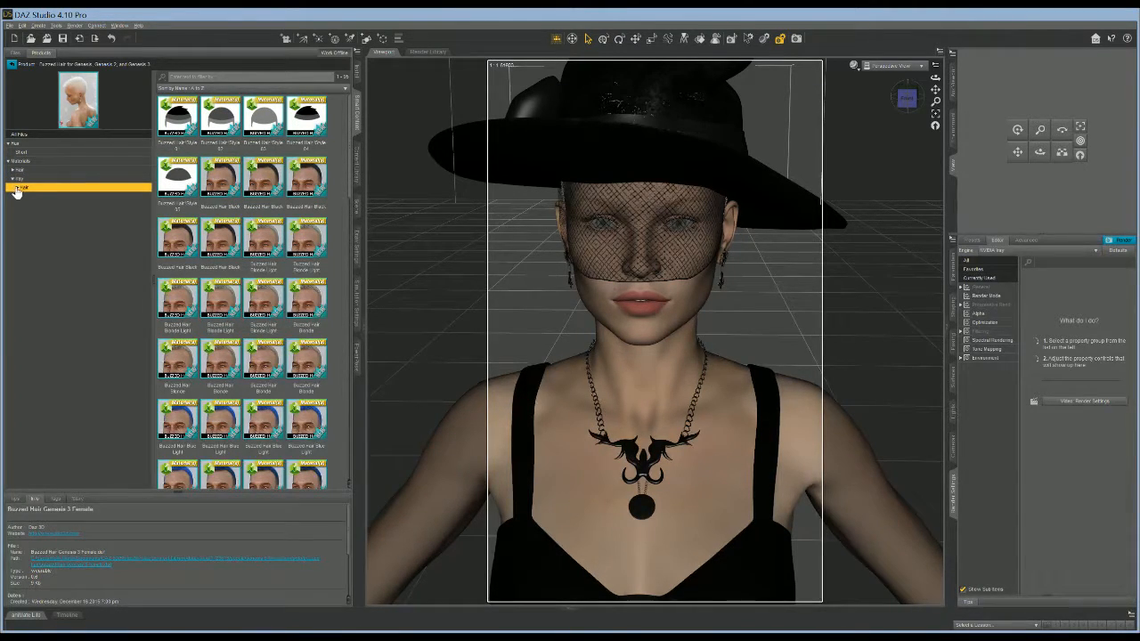
click(39, 196)
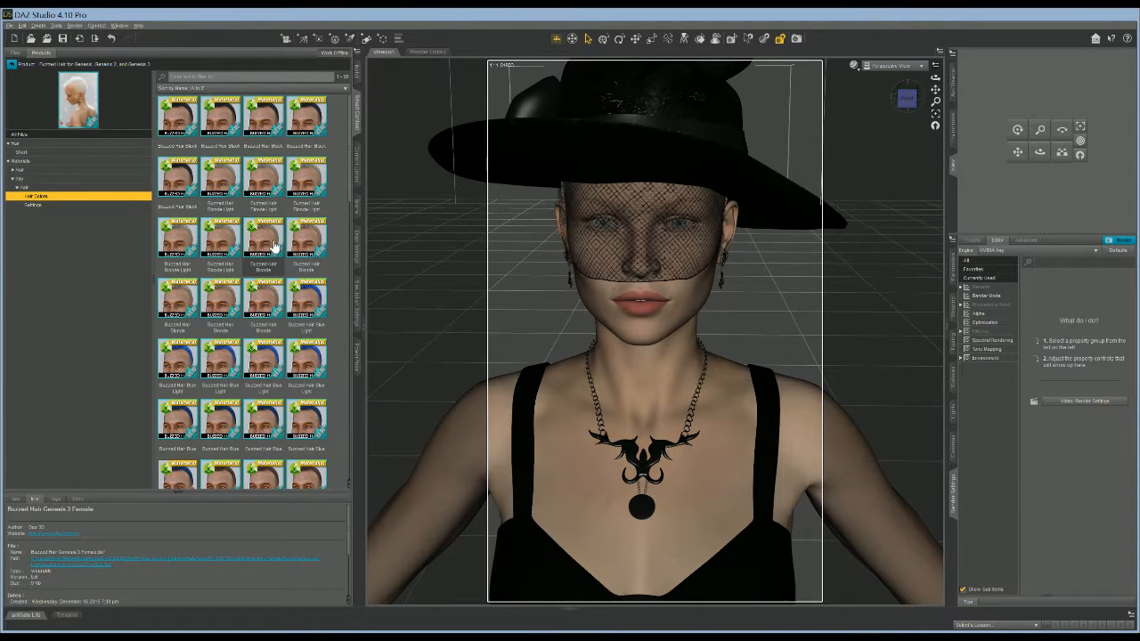
scroll(276, 238, down, 10)
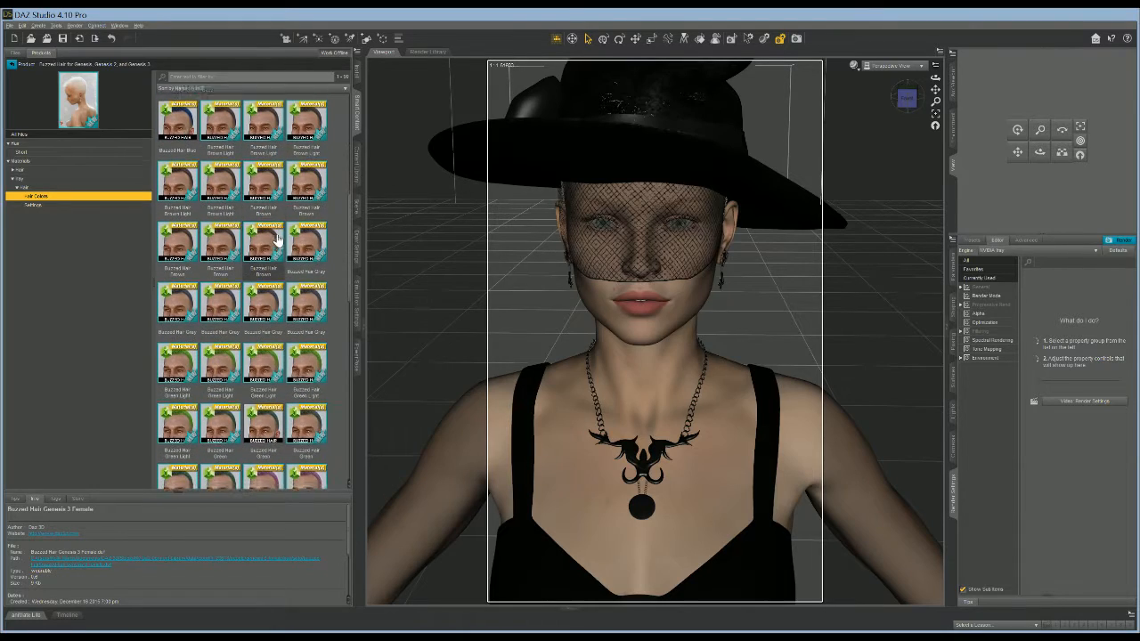
scroll(276, 239, down, 10)
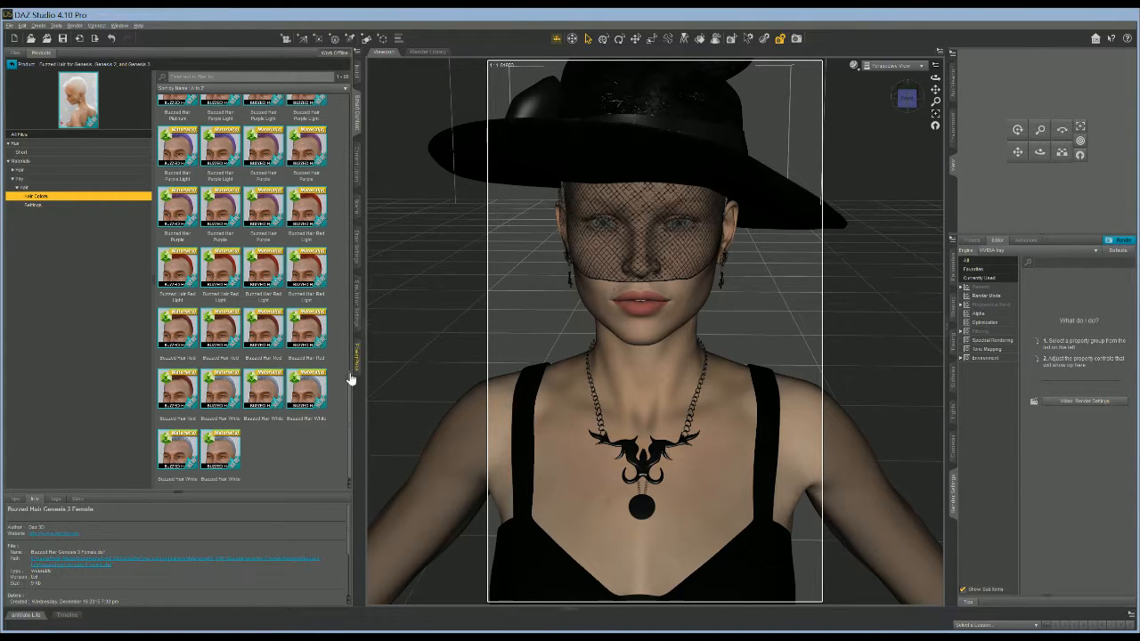
click(306, 331)
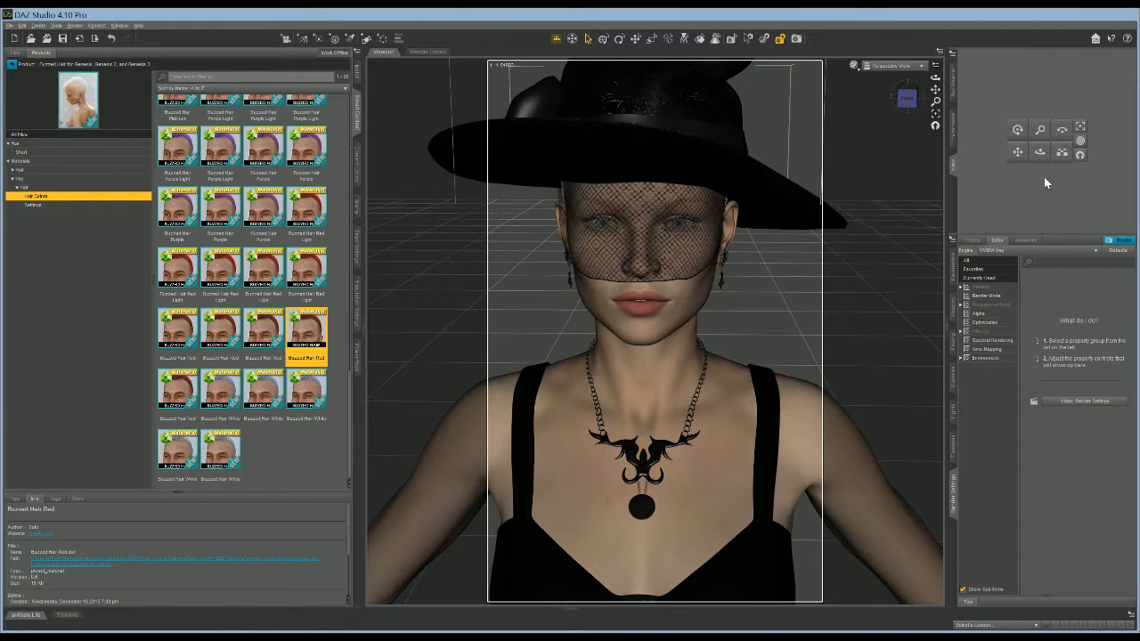
Step: Look through the other Buzzed Hair color presets and return to the short hair product list
mouse_move(1042, 157)
mouse_down()
mouse_move(1122, 158)
mouse_move(997, 160)
mouse_move(1046, 158)
mouse_move(1057, 180)
mouse_move(1003, 165)
mouse_move(1044, 159)
mouse_up()
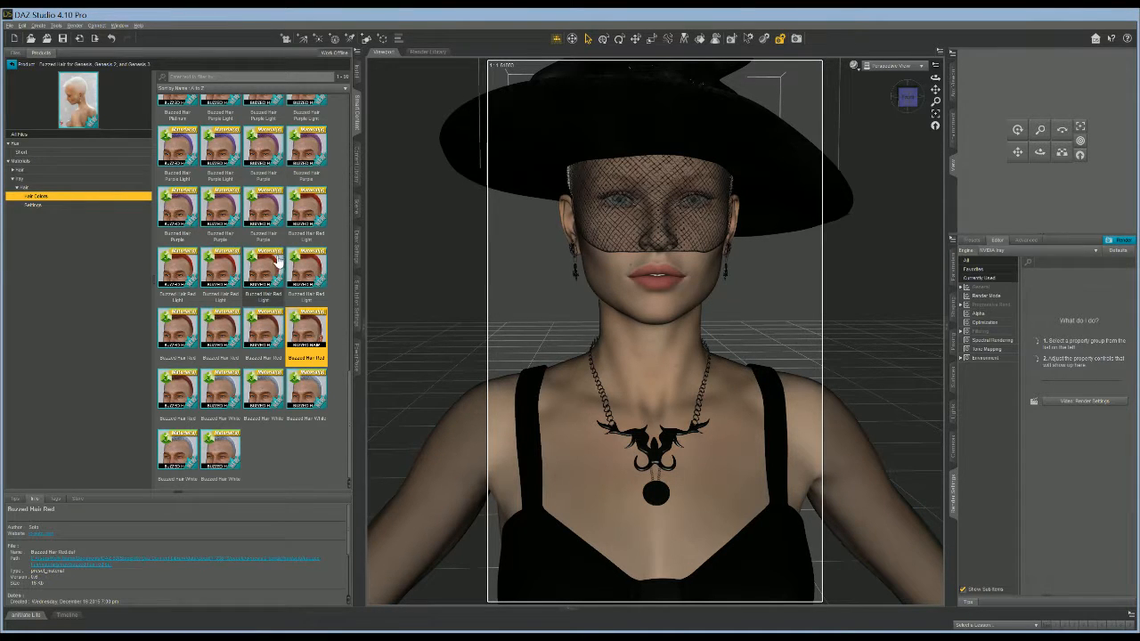
scroll(262, 323, up, 3)
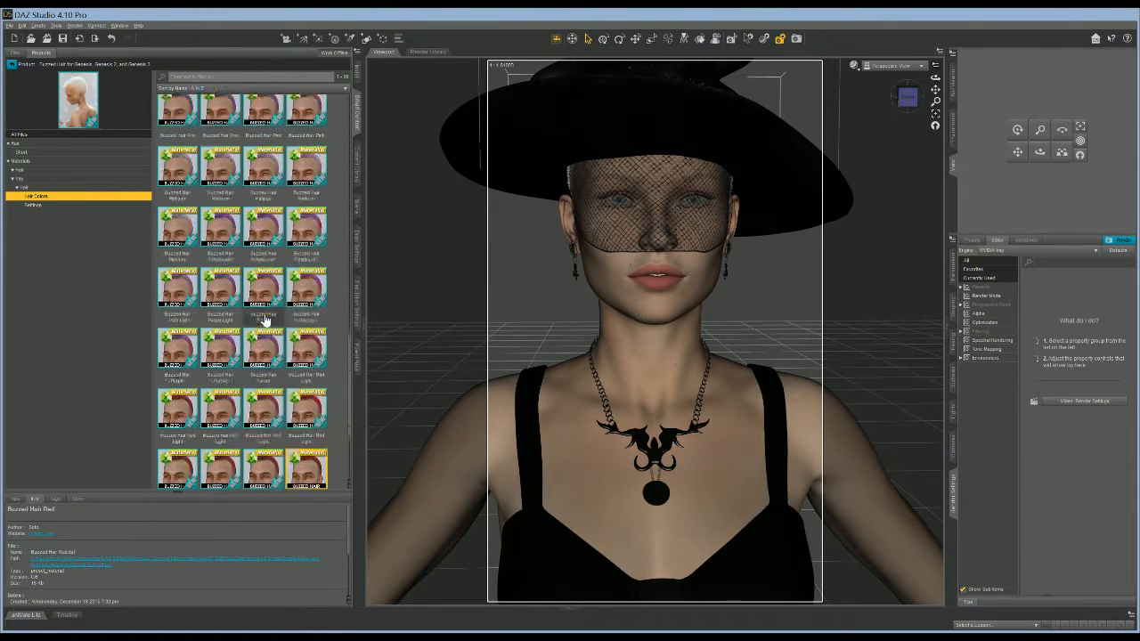
scroll(263, 321, up, 10)
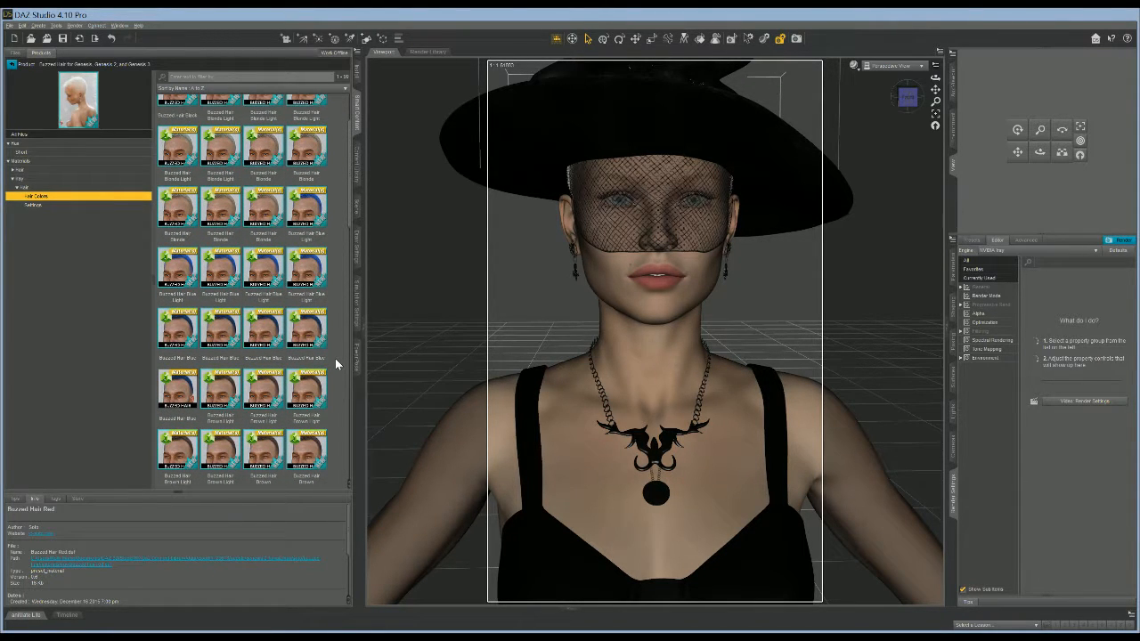
scroll(335, 358, up, 2)
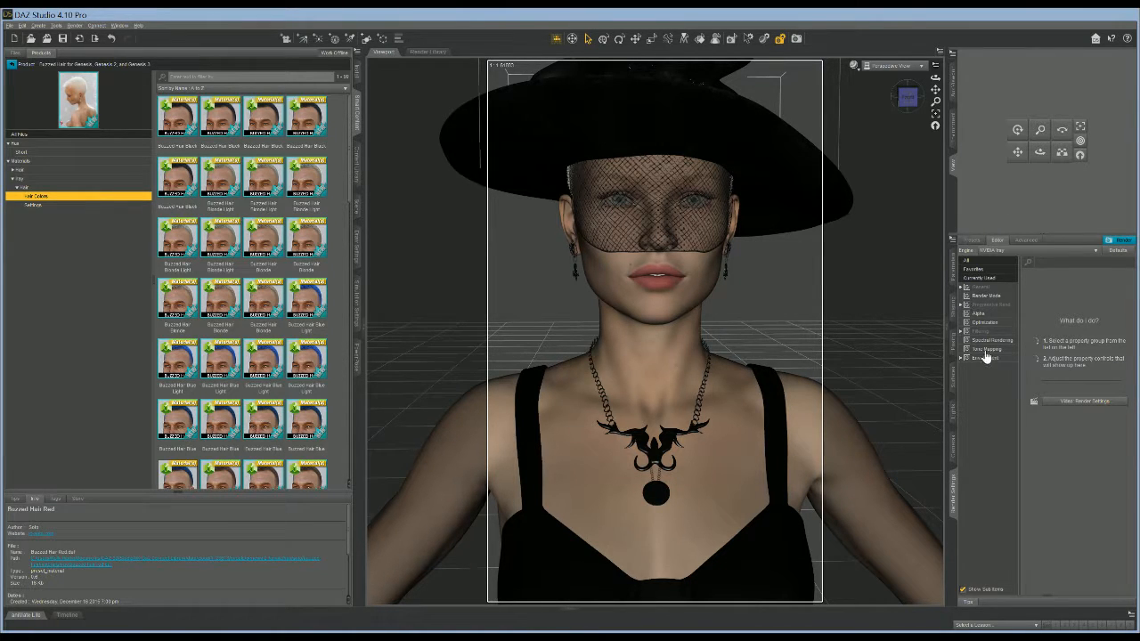
click(12, 70)
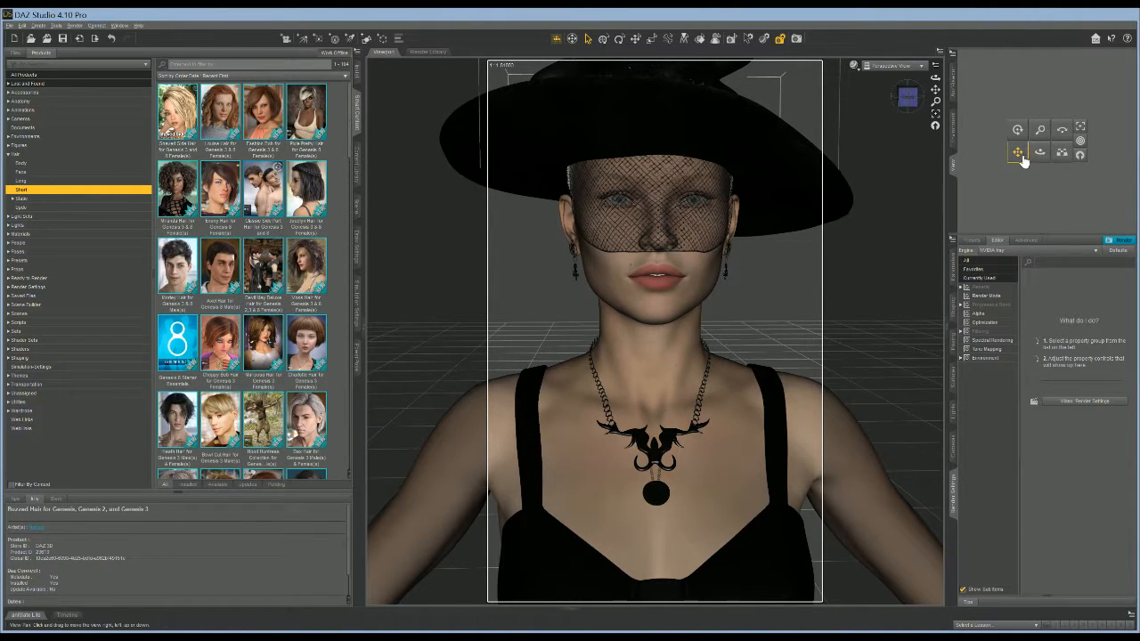
Step: View the head from the side and spot render a small area at the back of the hat above its band
drag(1018, 153, 1046, 169)
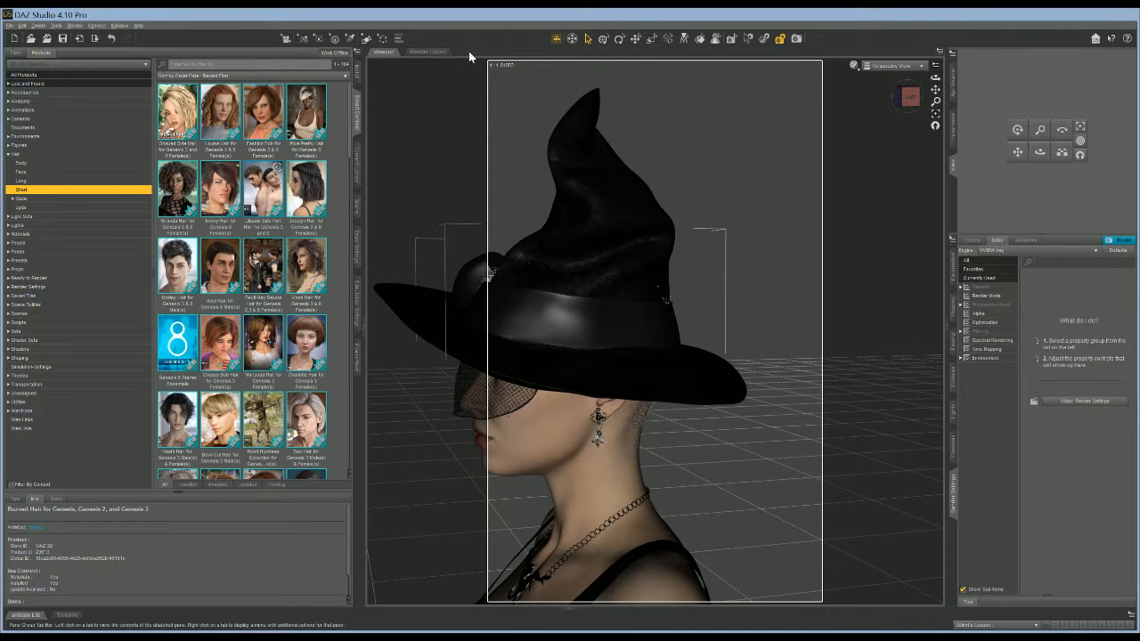
click(730, 40)
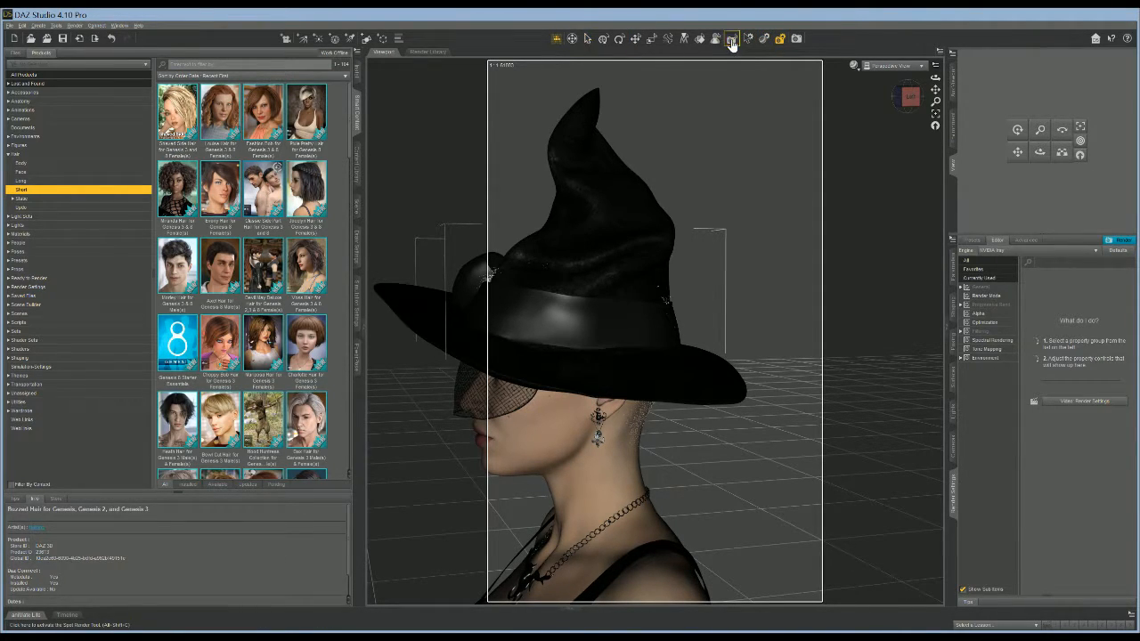
drag(657, 290, 689, 326)
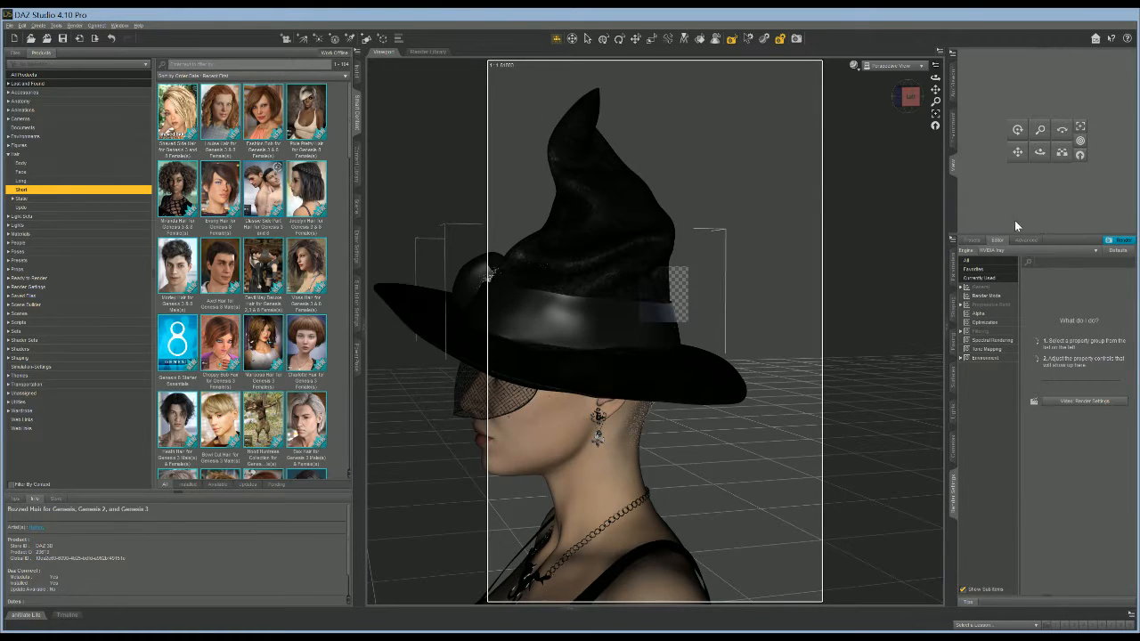
click(588, 39)
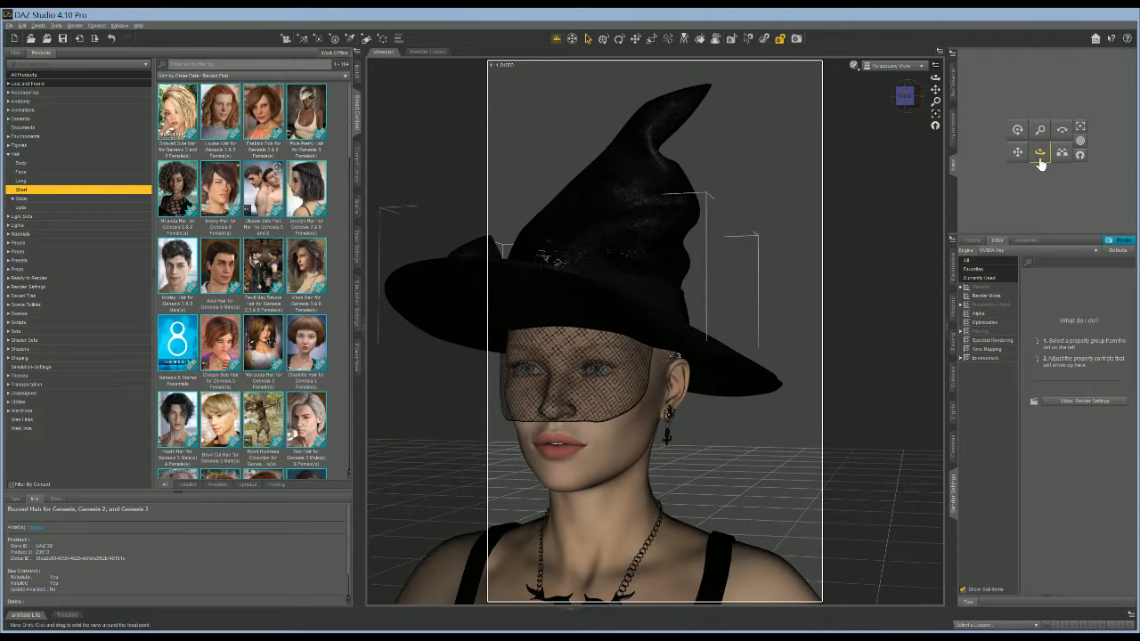
Step: Frame the dressed figure from the front and select Astrid in the scene
mouse_move(1039, 152)
mouse_down()
mouse_move(1075, 162)
mouse_move(1018, 161)
mouse_up()
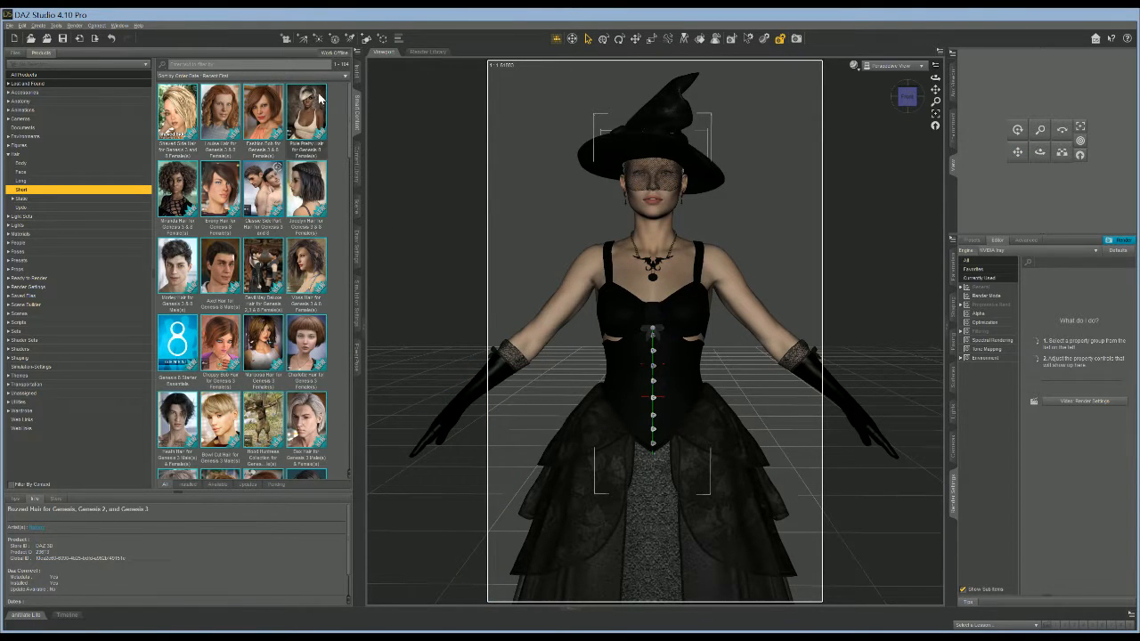
click(357, 203)
click(44, 78)
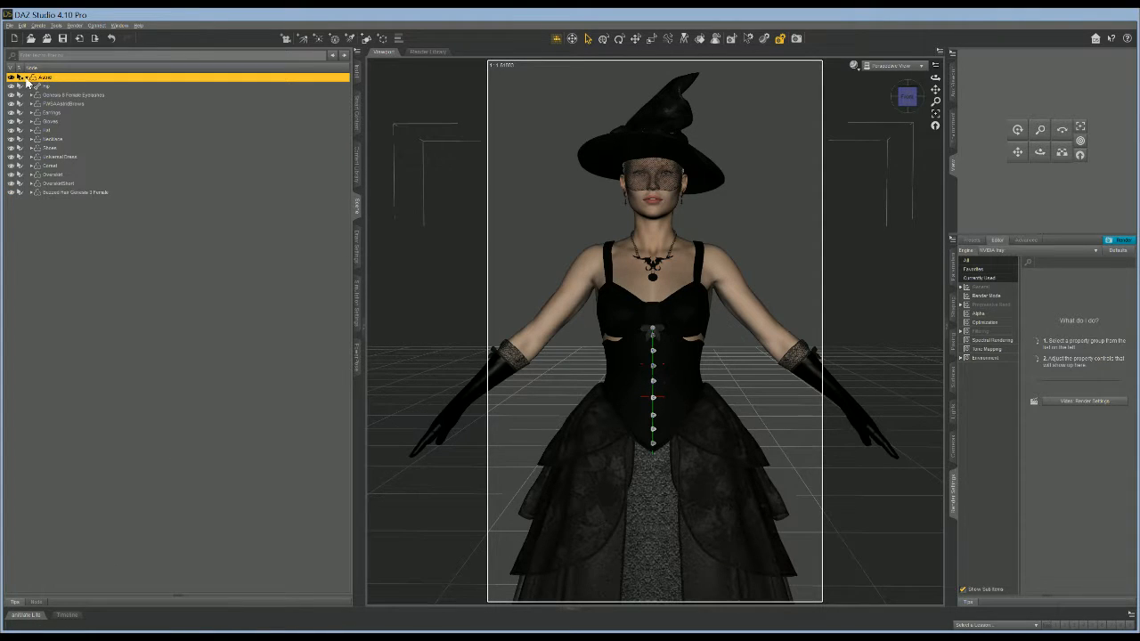
Step: Collapse Astrid's hierarchy in the scene list and reselect the whole figure
click(26, 79)
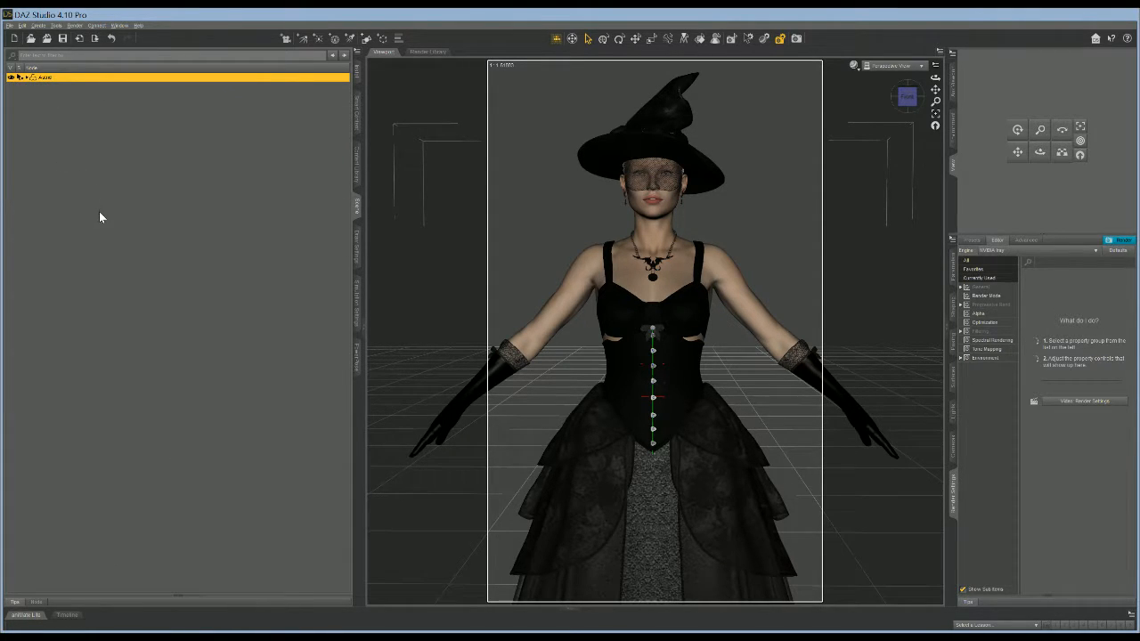
click(166, 157)
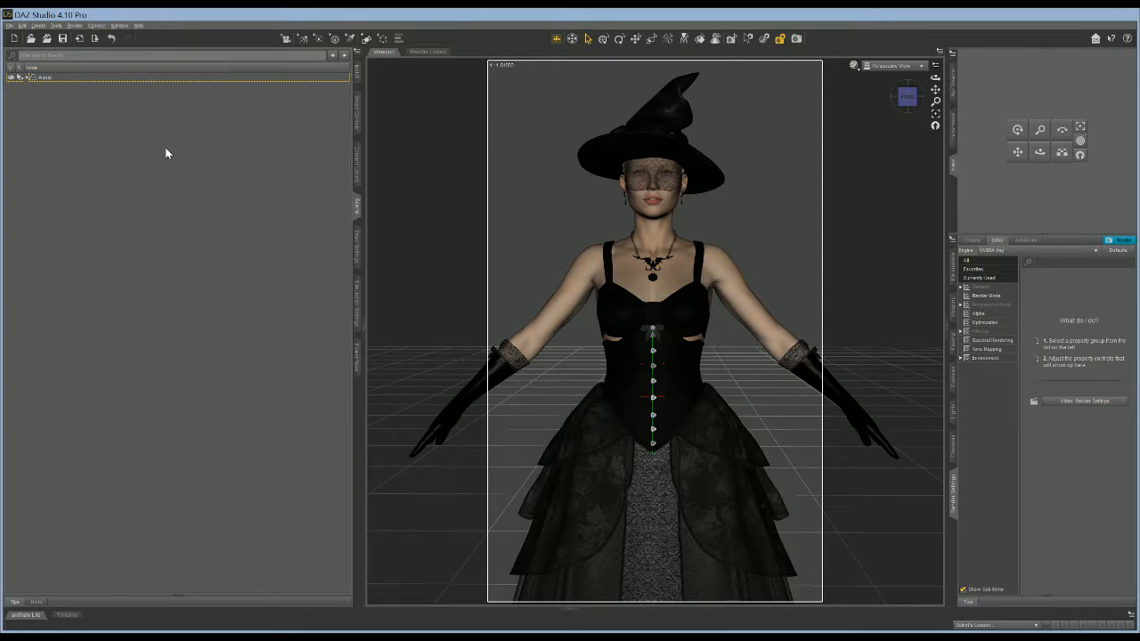
click(132, 78)
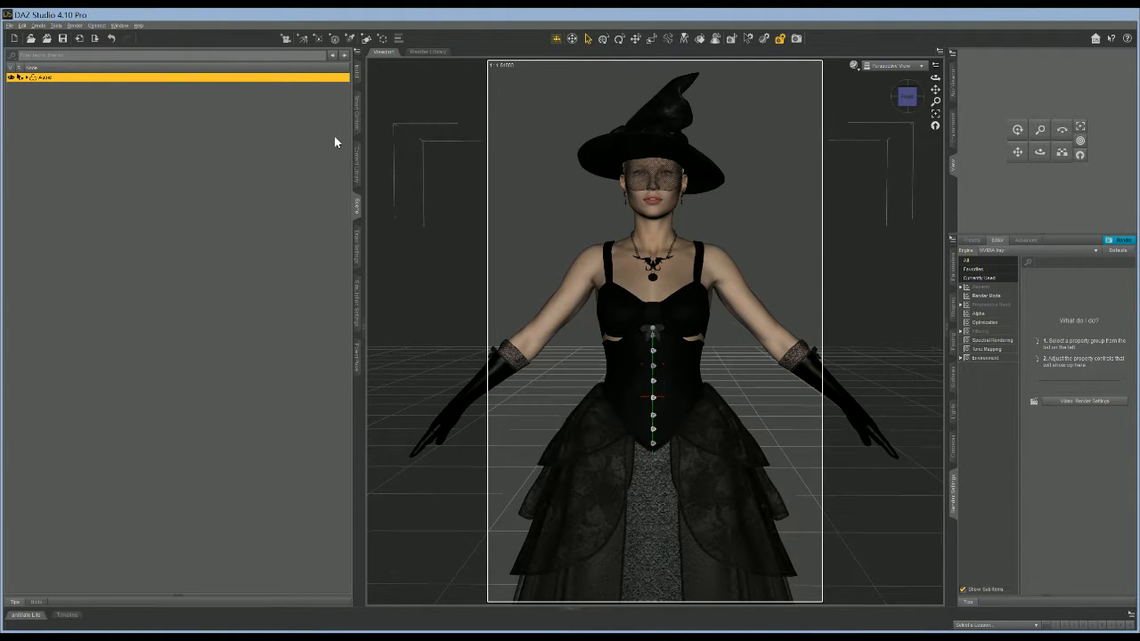
Step: Filter the smart content by context for Astrid and list the standing pose products under Poses by function
click(358, 120)
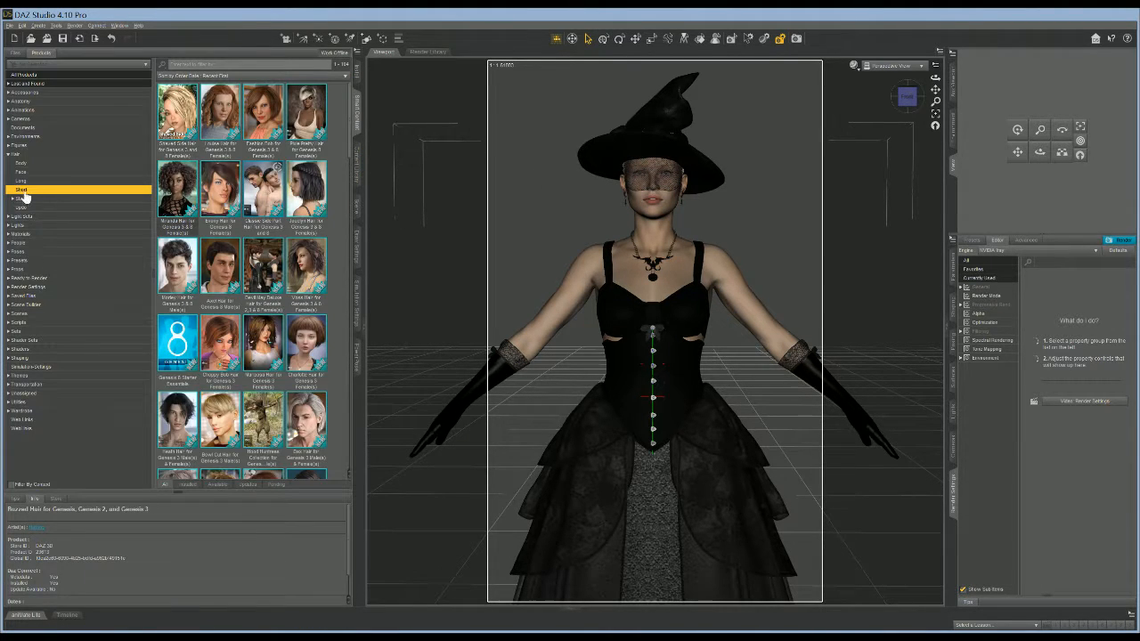
click(8, 154)
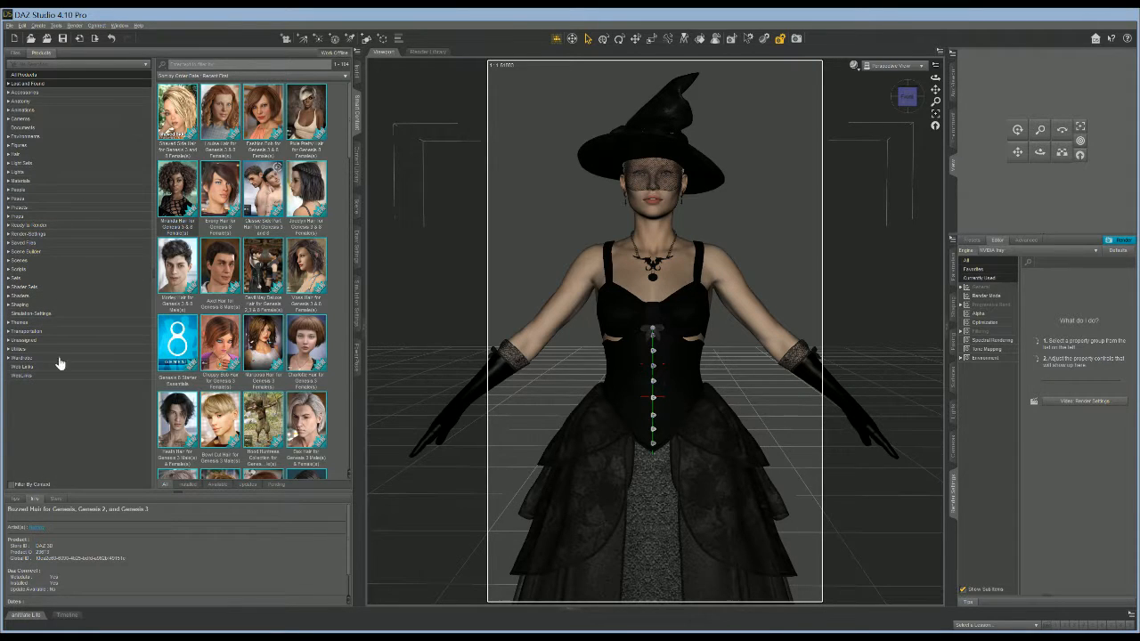
click(10, 486)
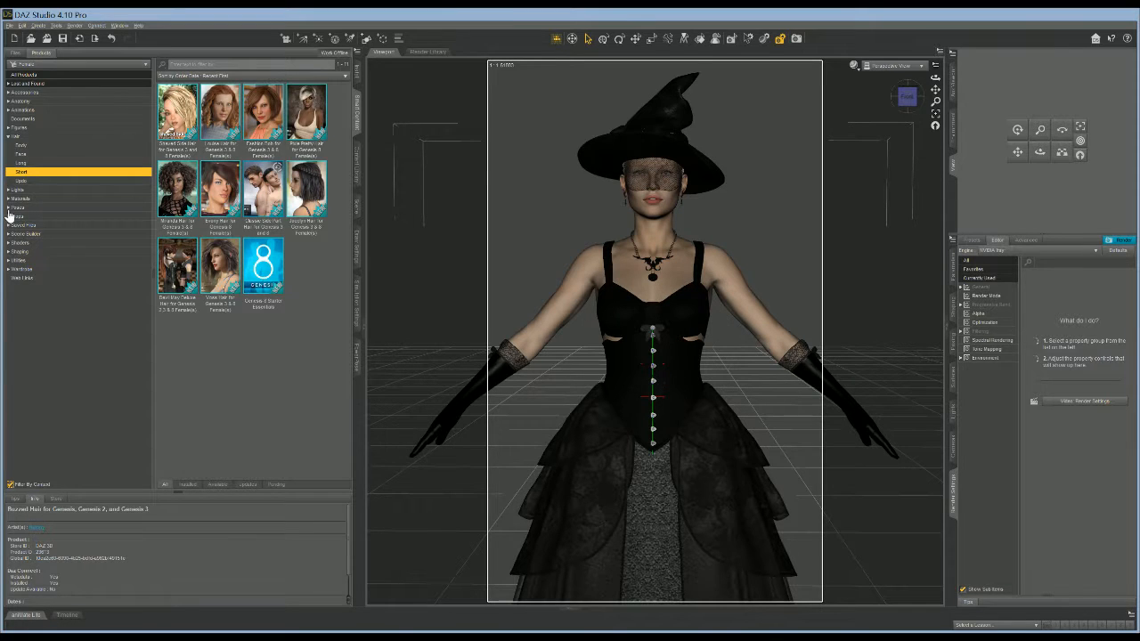
click(8, 209)
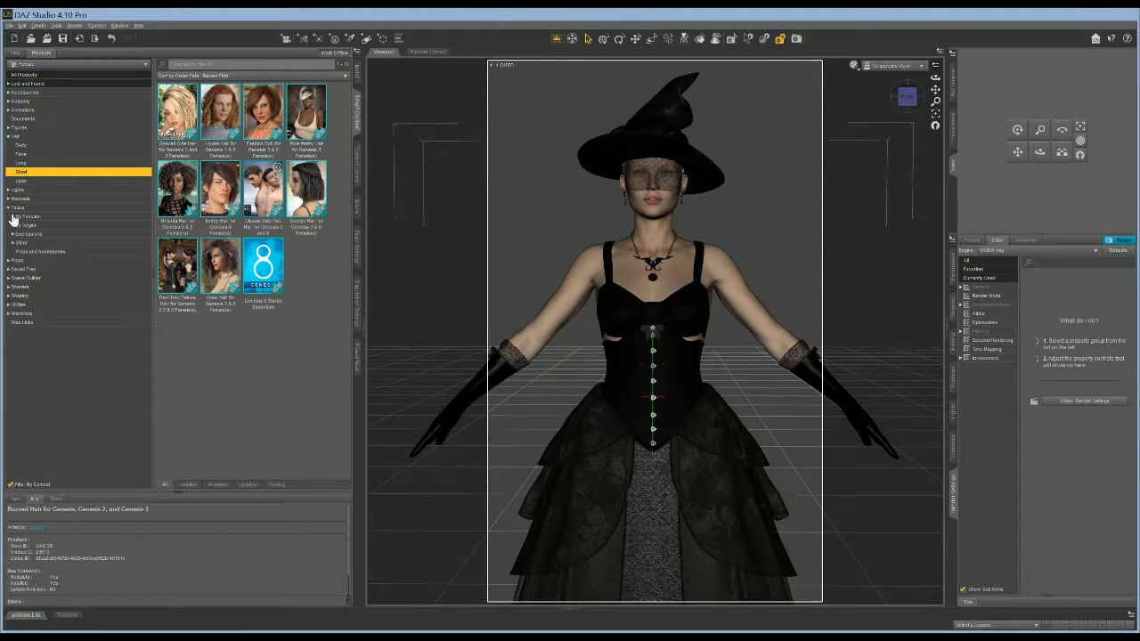
click(12, 216)
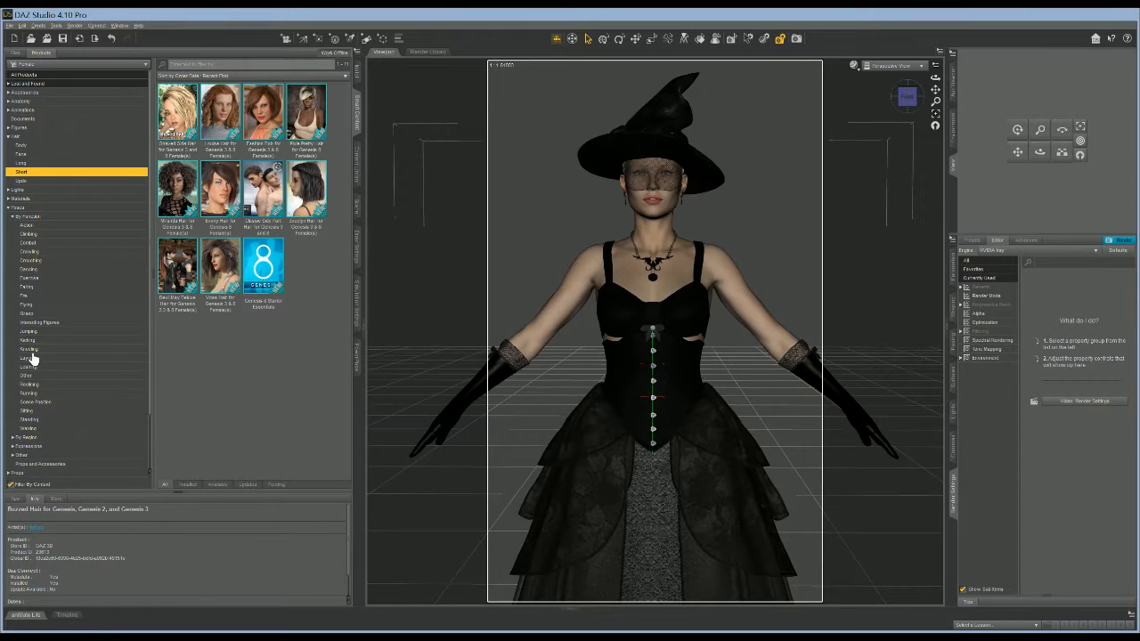
click(36, 420)
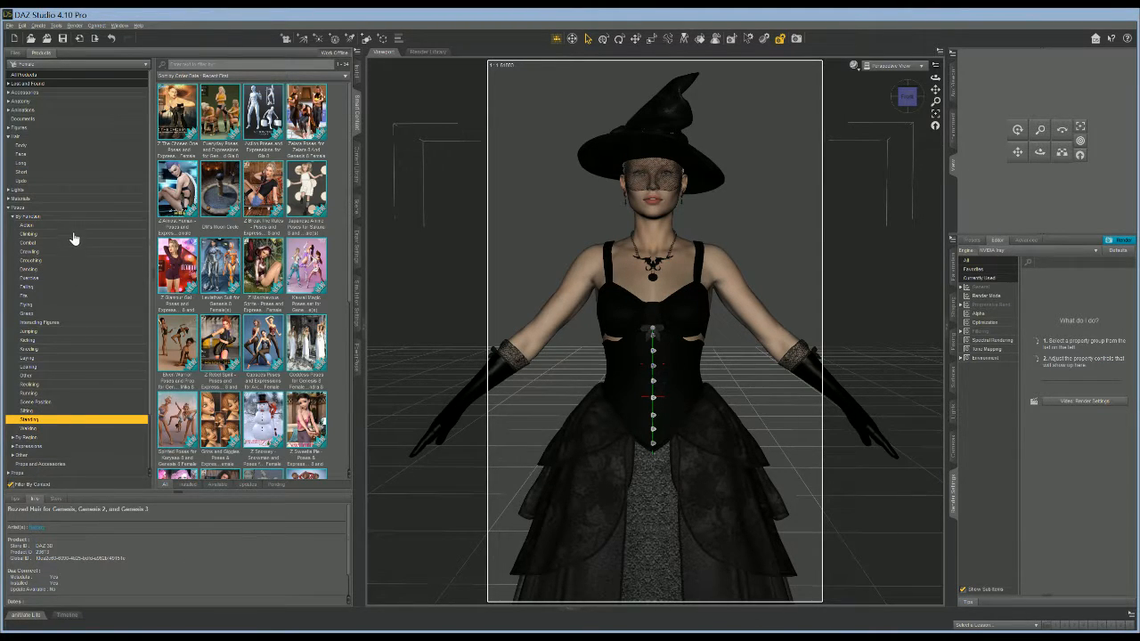
Step: List the individual pose files for Astrid in the Standing category under Poses by function
click(15, 54)
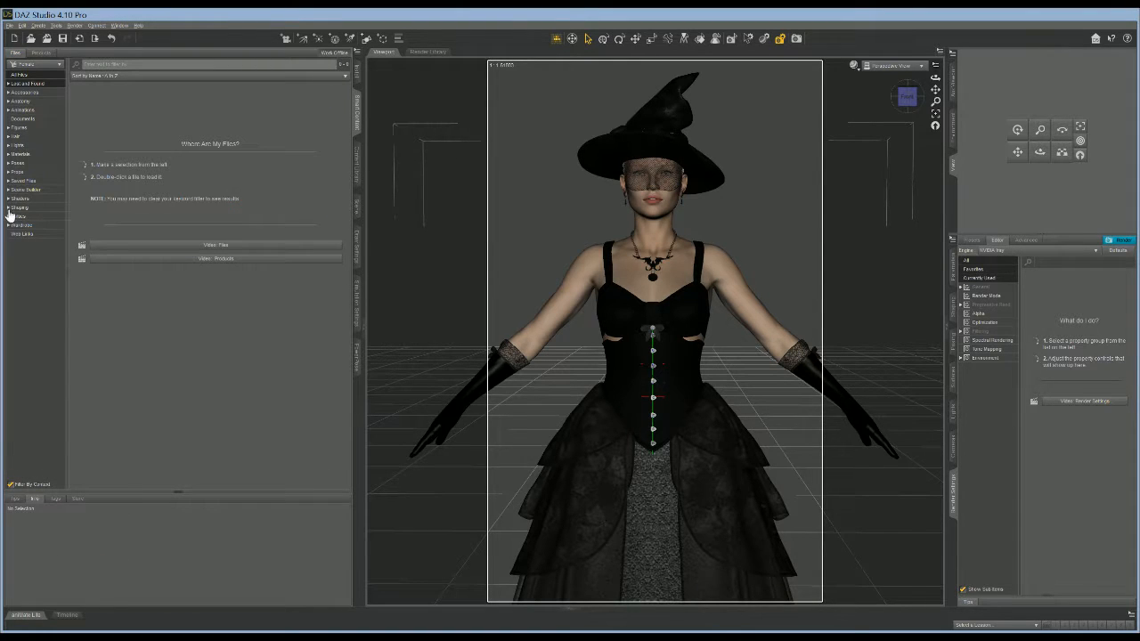
click(8, 164)
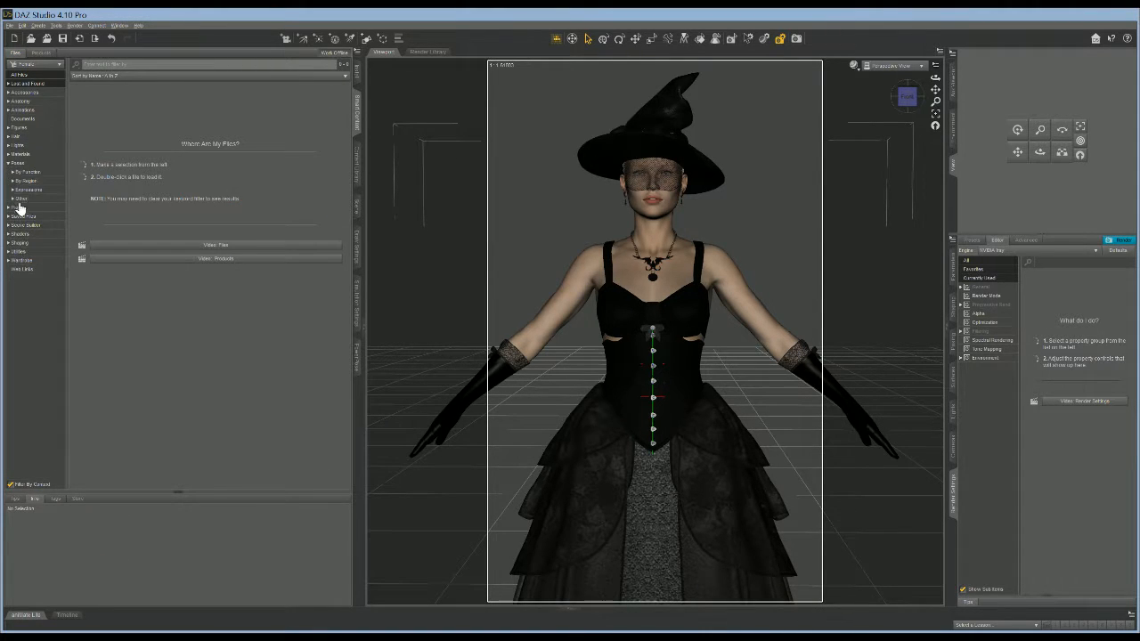
click(11, 173)
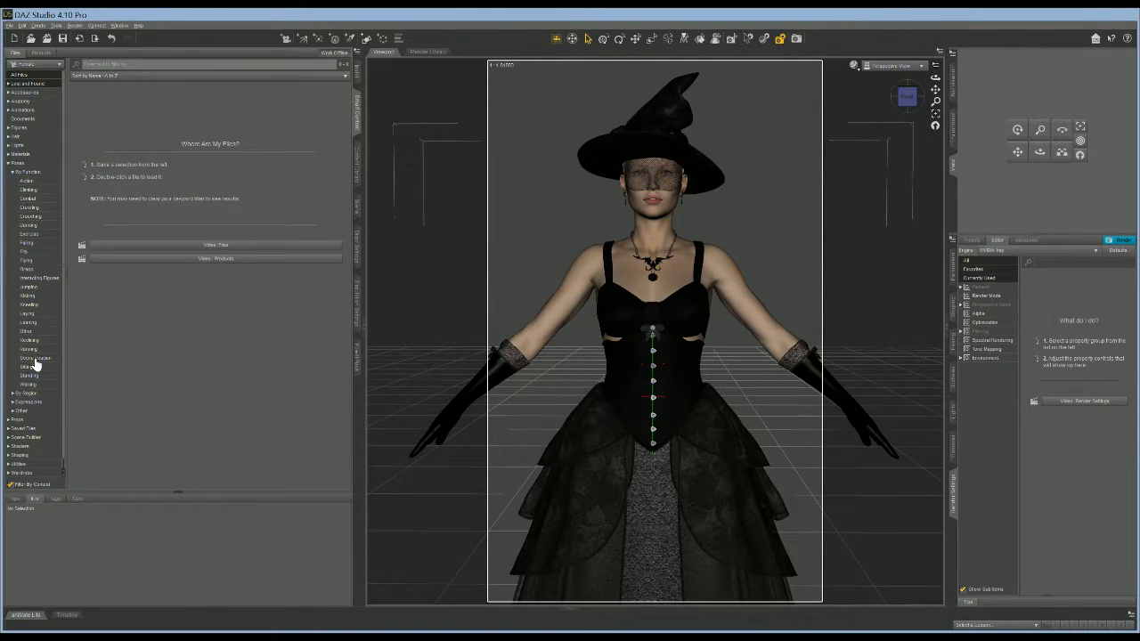
click(31, 378)
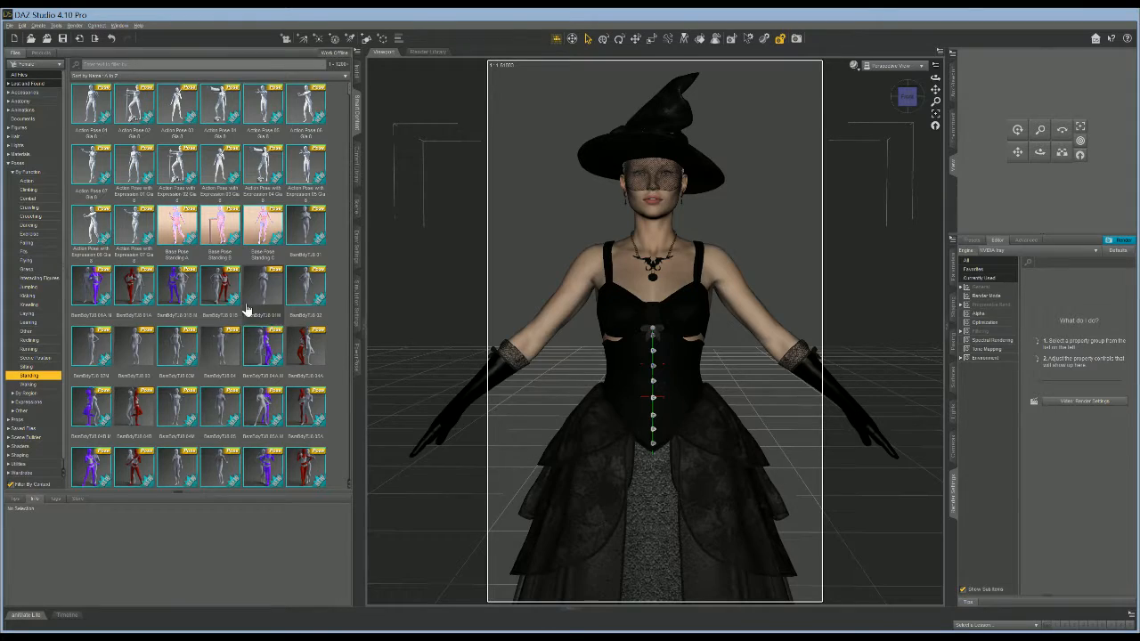
Step: Try the CDITJ8 StandF standing pose on Astrid and view the result from an angle
scroll(227, 347, down, 10)
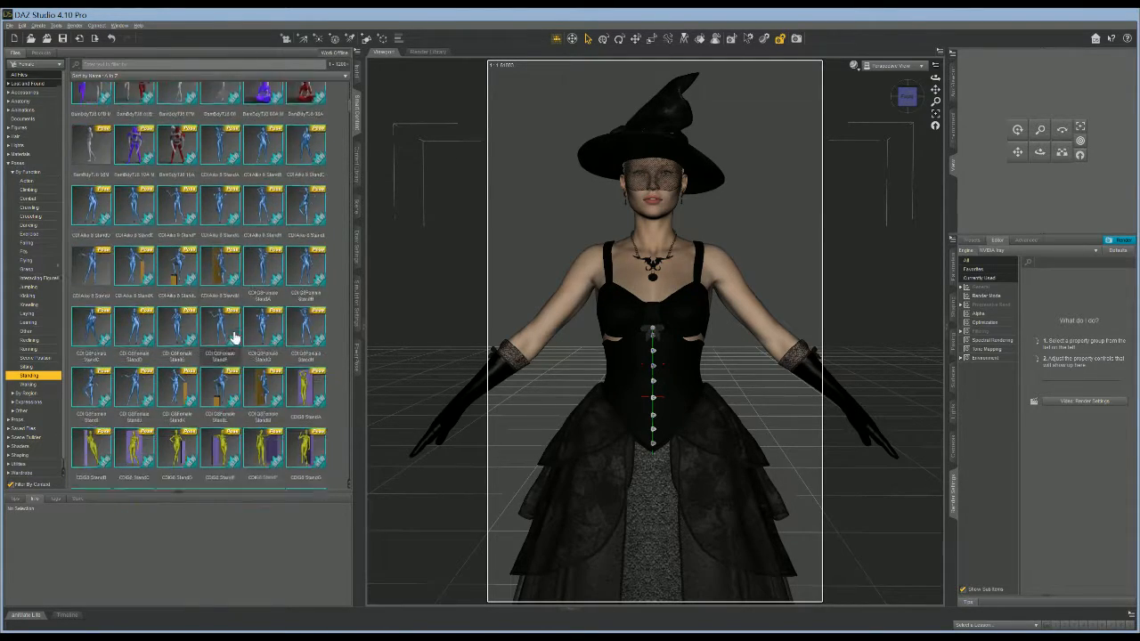
scroll(233, 336, down, 3)
scroll(235, 335, down, 4)
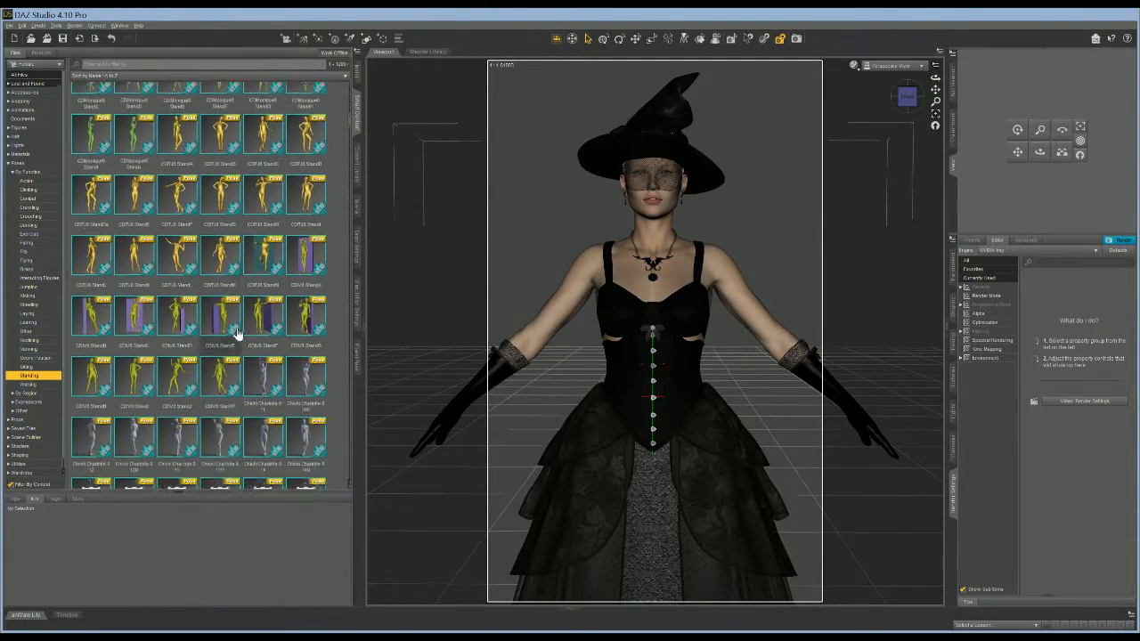
scroll(238, 333, up, 3)
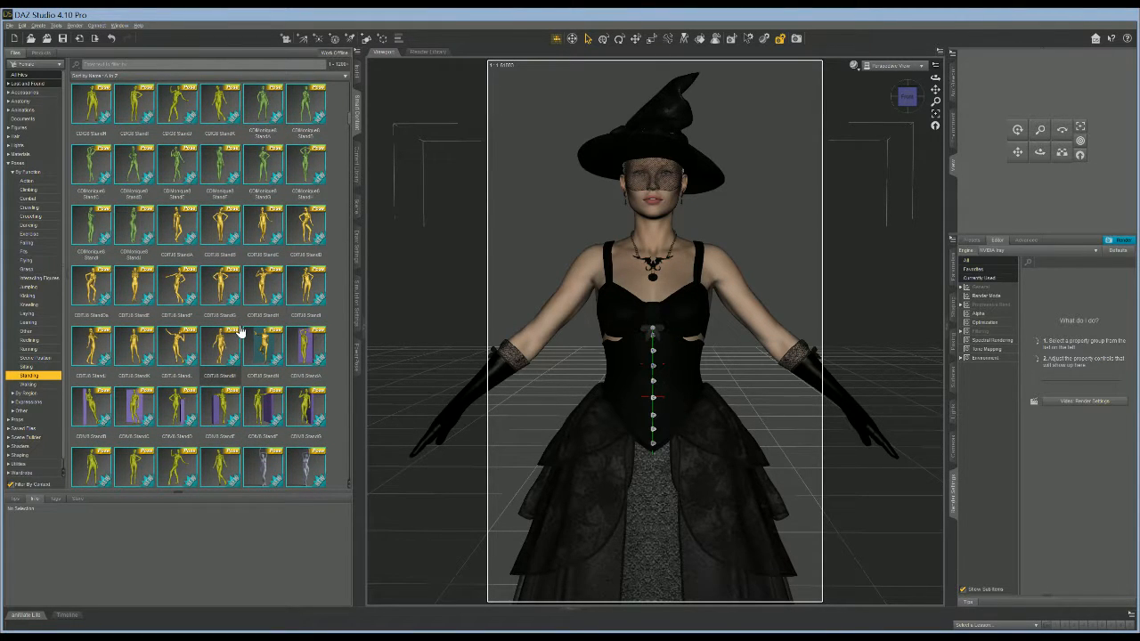
click(176, 290)
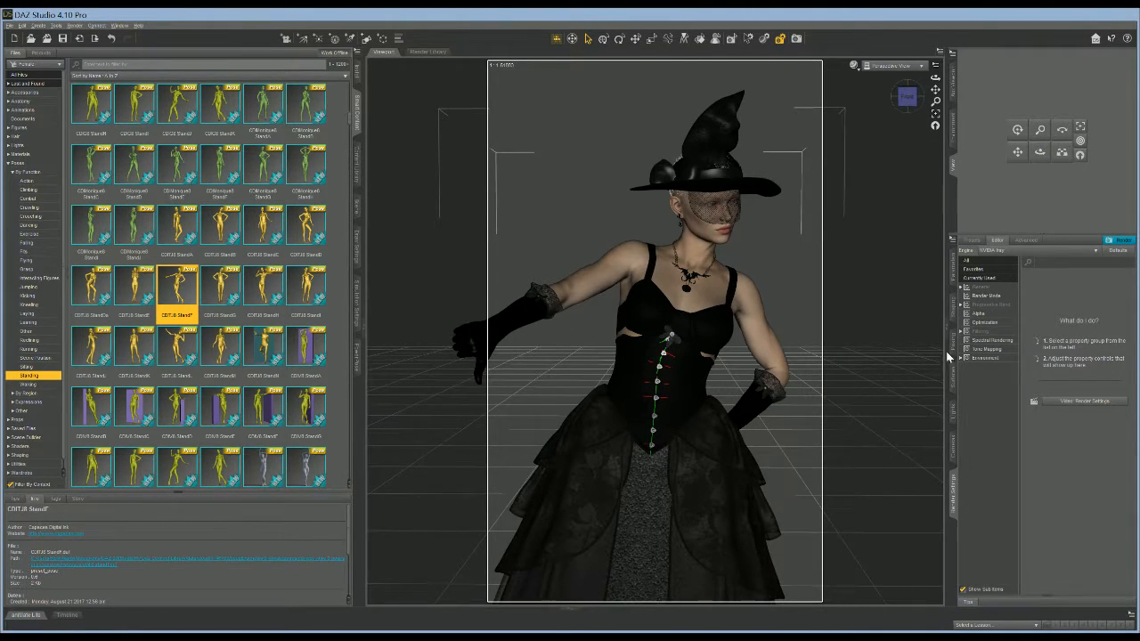
drag(1039, 151, 1015, 152)
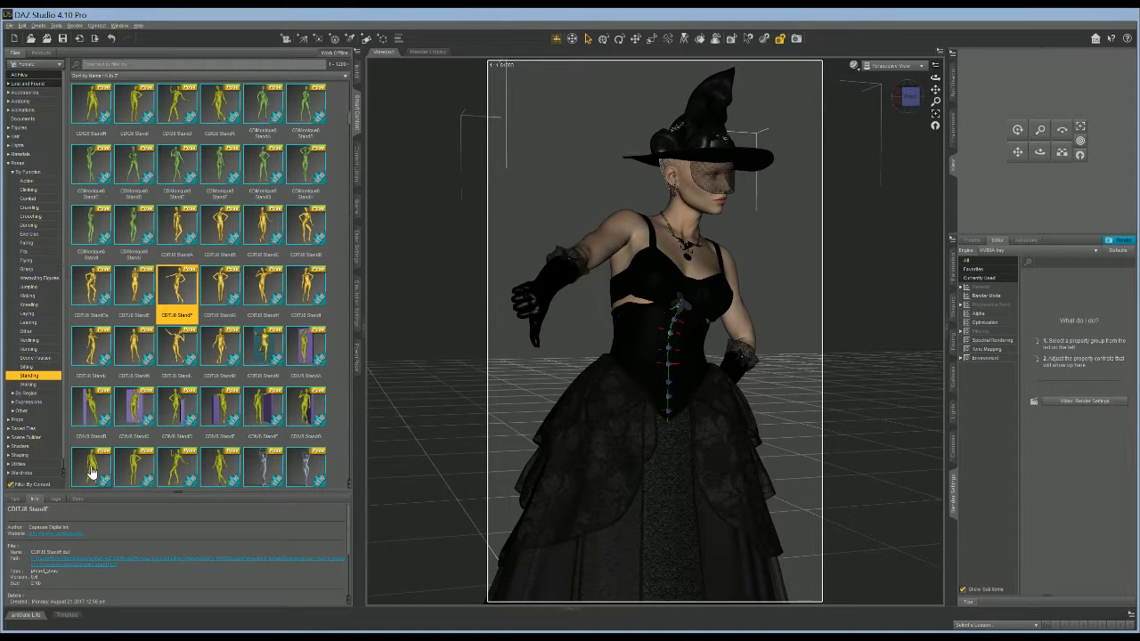
Step: Apply the CDIV8 StandK standing pose to Astrid and frame her head and upper body near the centre of the view
click(223, 472)
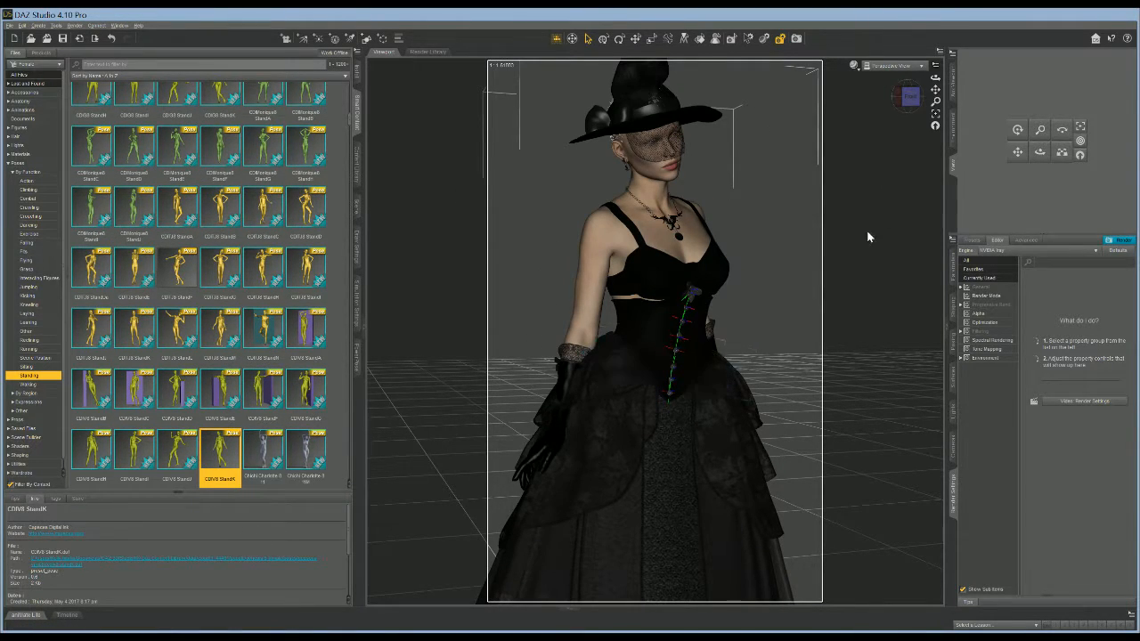
drag(1039, 151, 1092, 170)
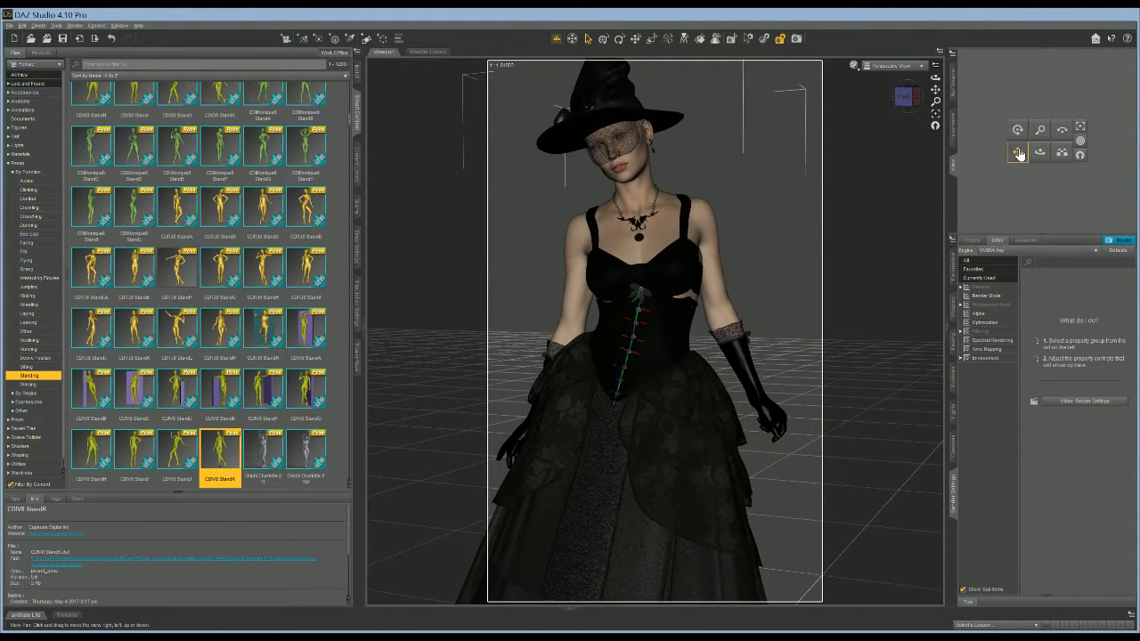
drag(1017, 152, 1070, 118)
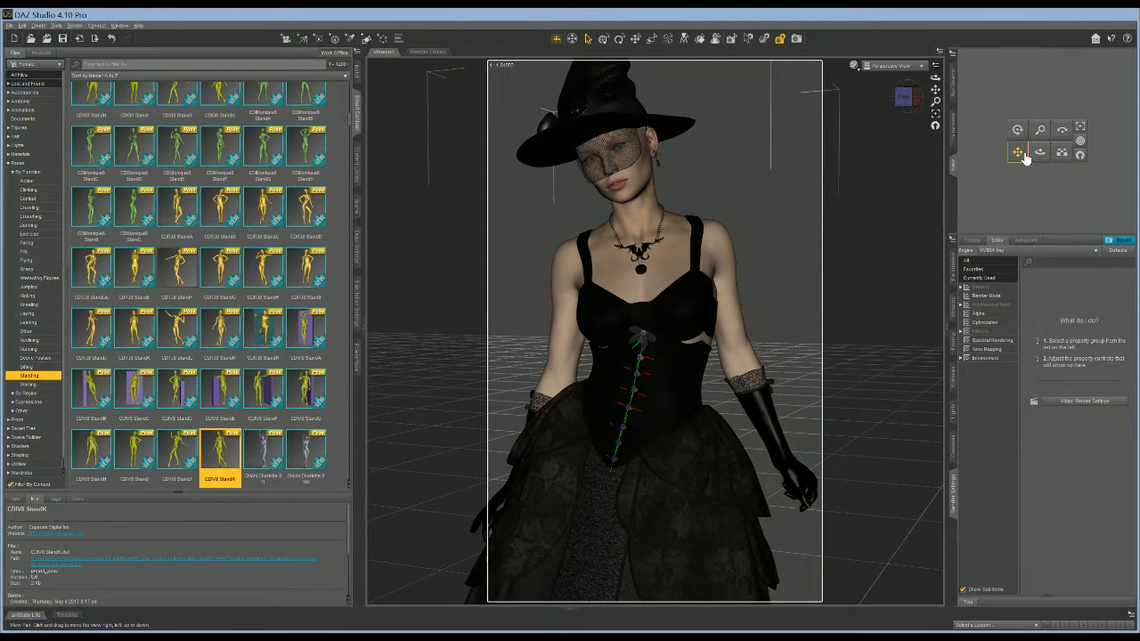
mouse_move(1018, 152)
mouse_down()
mouse_move(1016, 181)
mouse_move(1020, 160)
mouse_up()
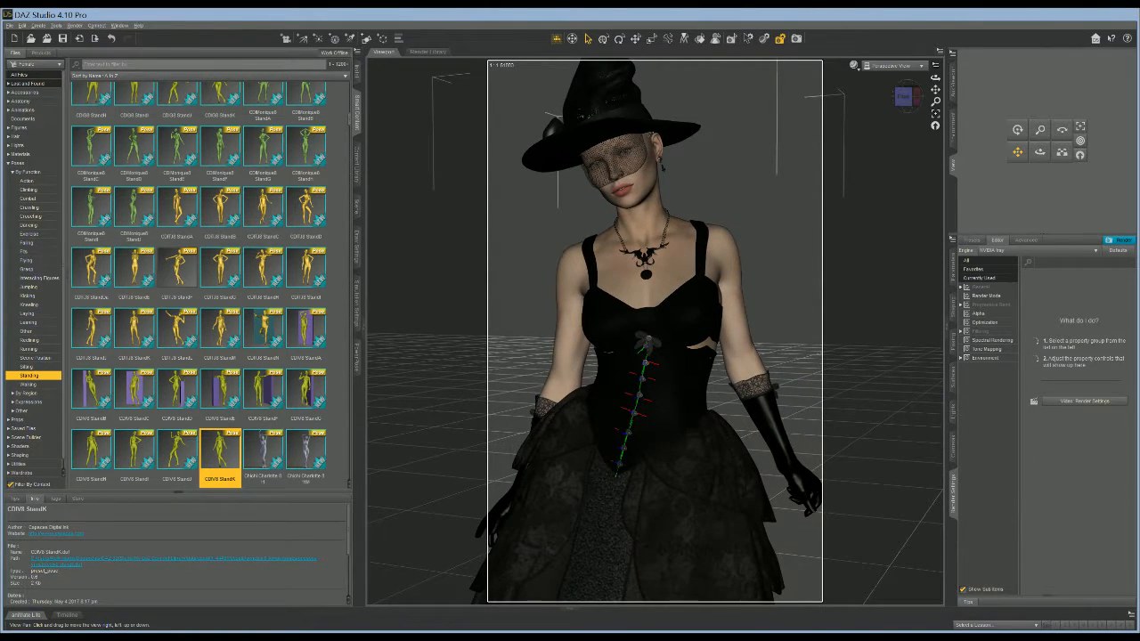
drag(1019, 159, 1018, 157)
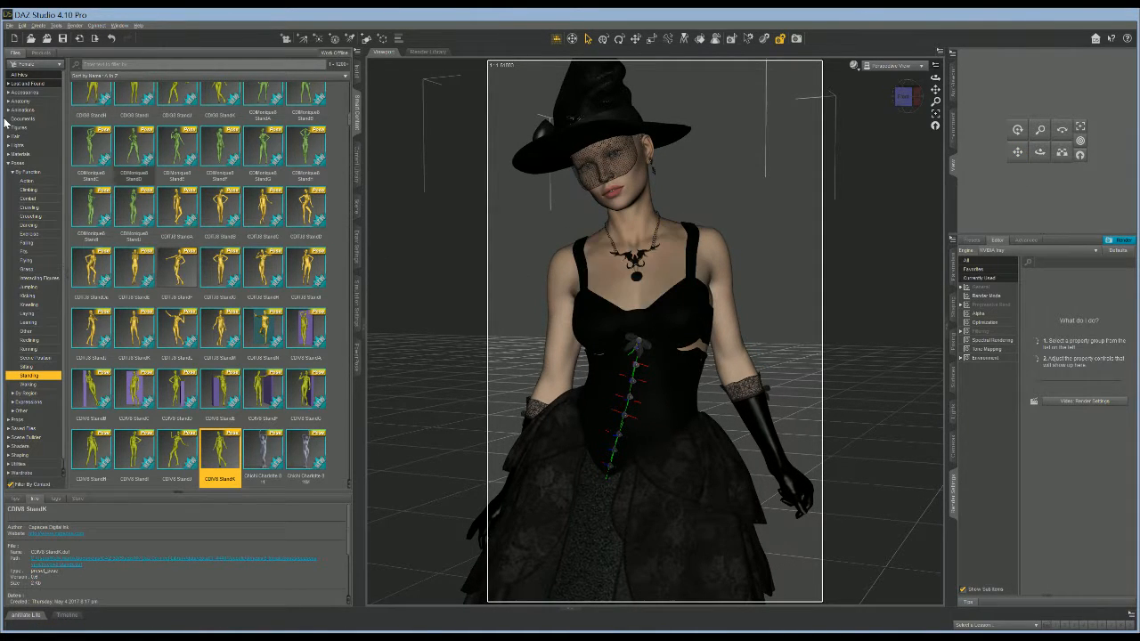
Step: Deselect Astrid in the scene and return to the smart content files
click(8, 163)
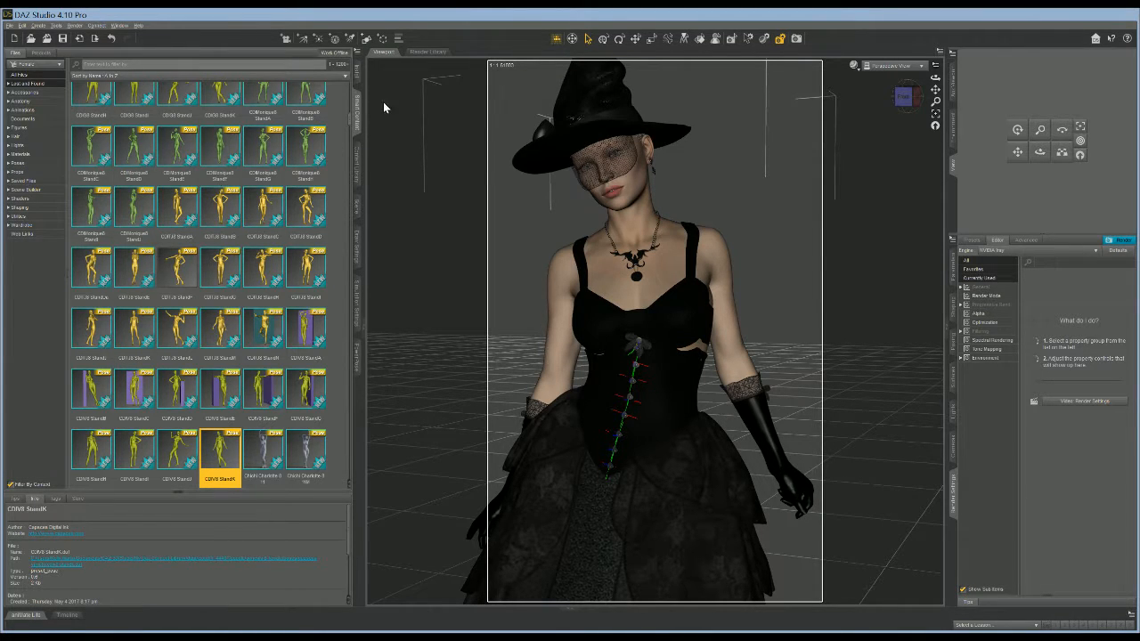
click(358, 80)
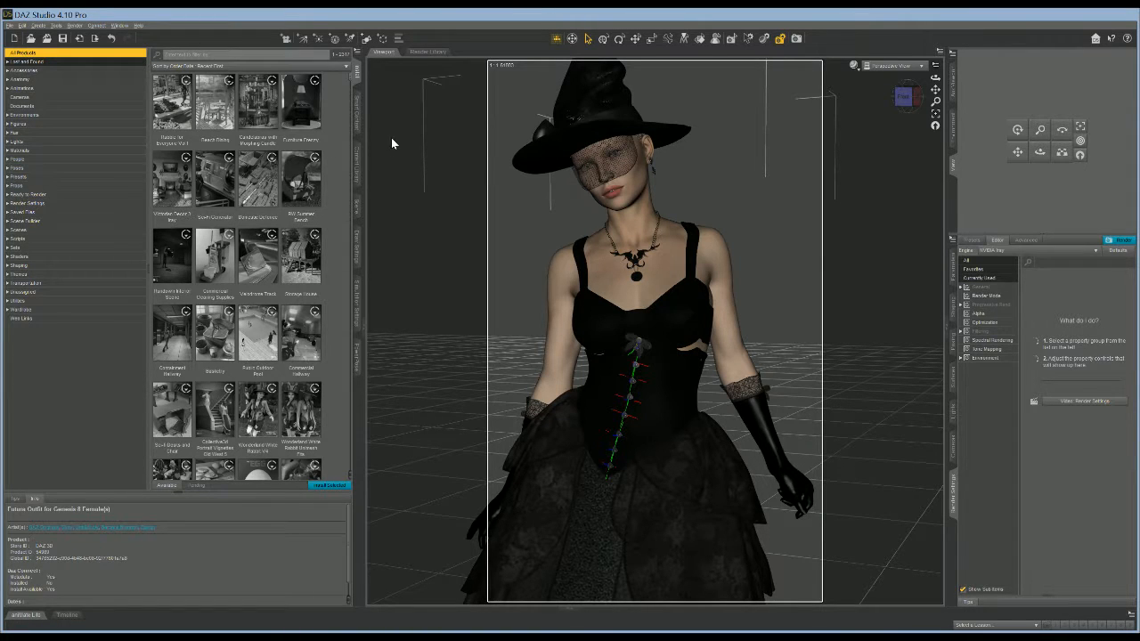
click(356, 201)
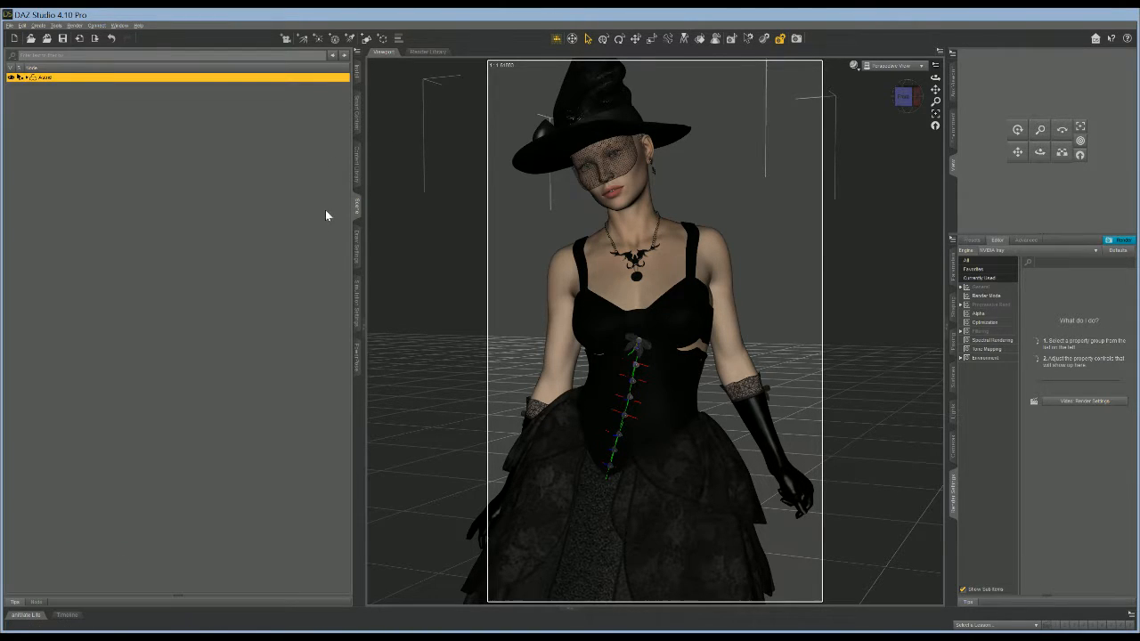
click(356, 113)
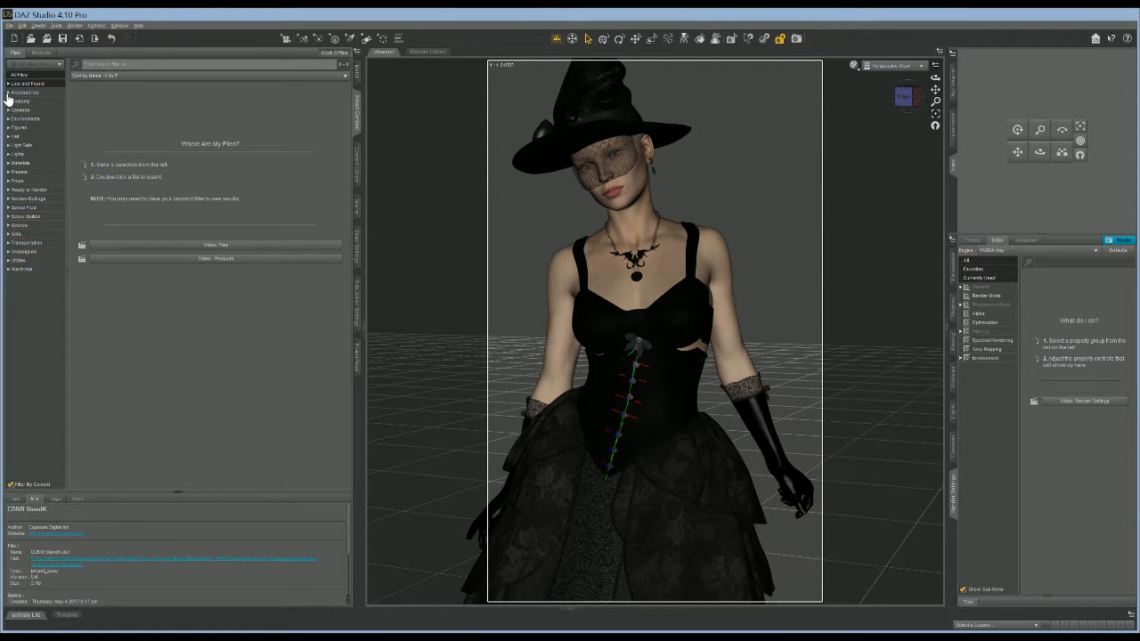
Step: Look through the exterior architecture files in the Environments category
click(8, 93)
click(8, 94)
click(9, 119)
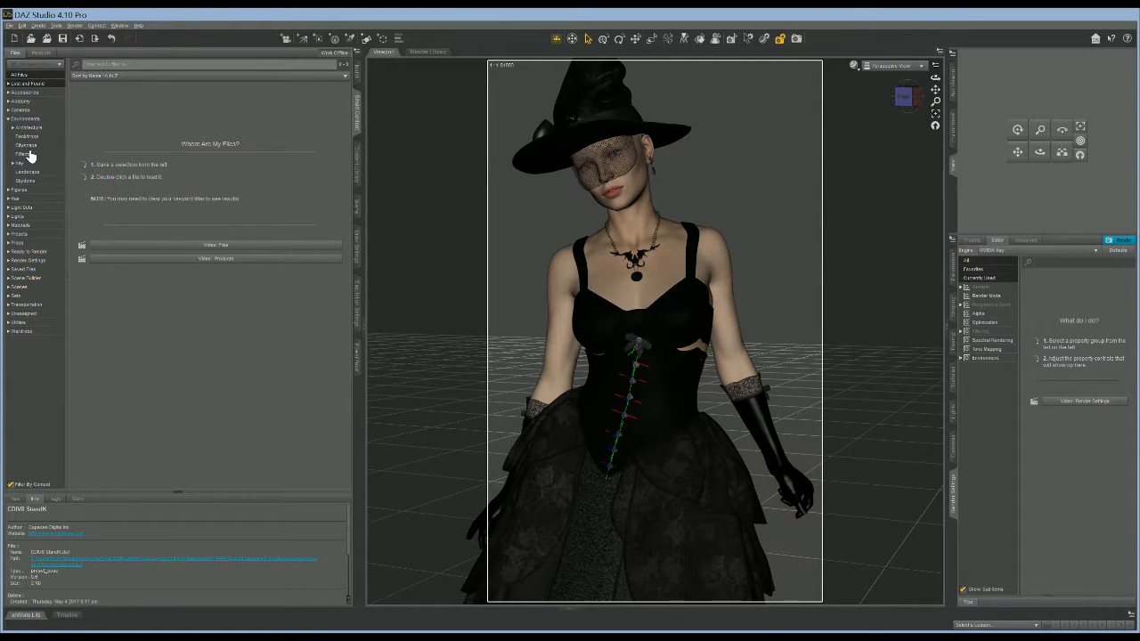
click(13, 129)
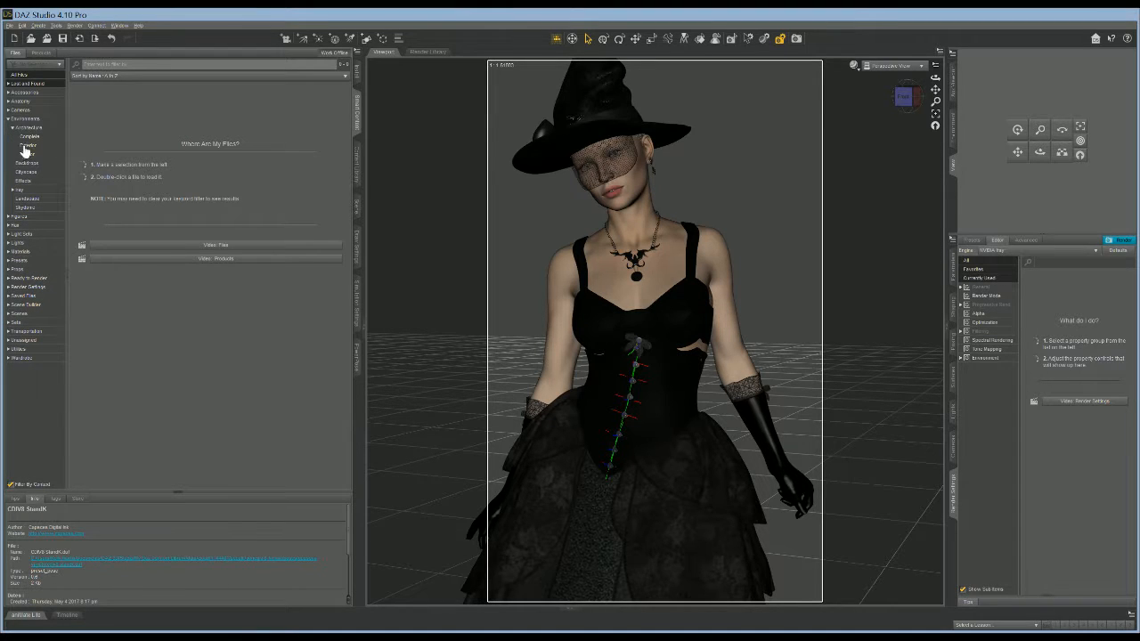
click(27, 145)
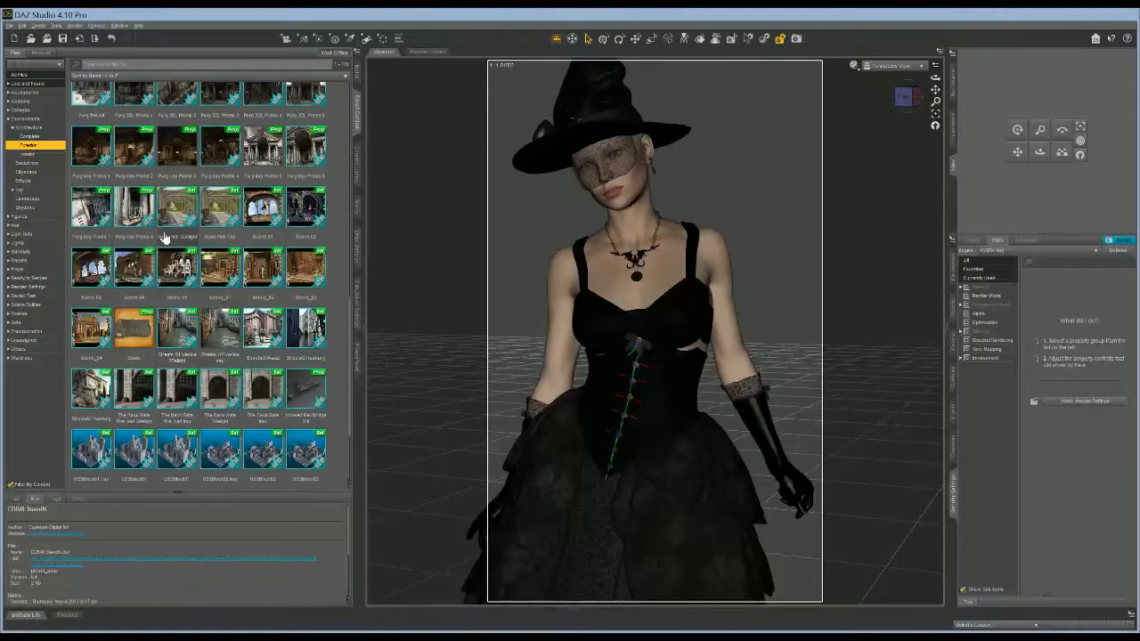
Step: Browse the exterior architecture products under Environments for a setting that suits the witch
click(41, 53)
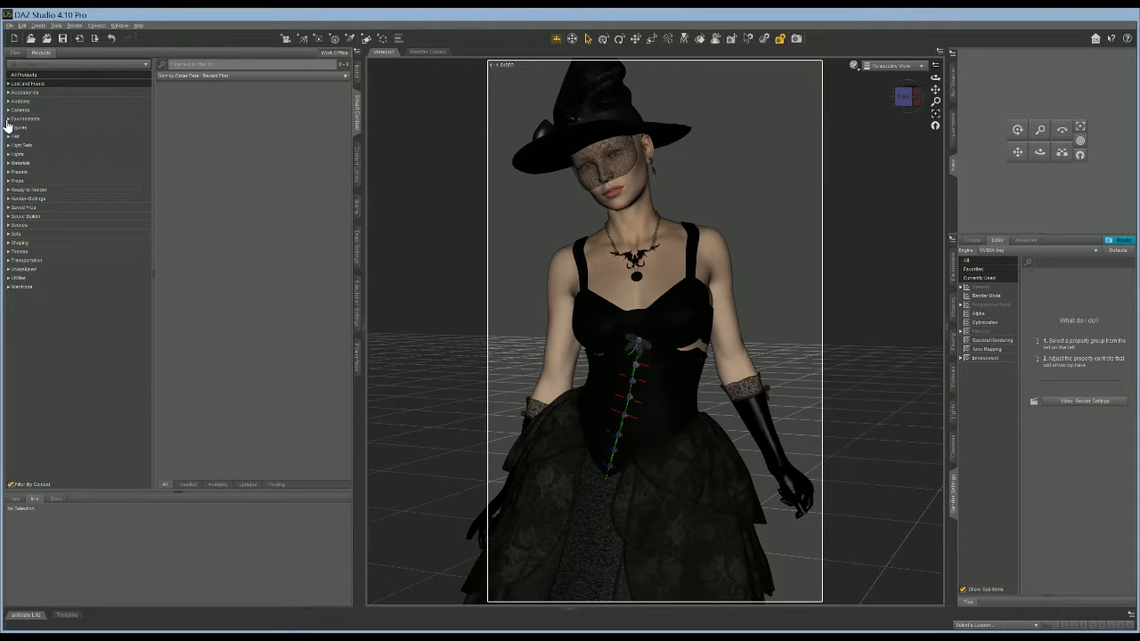
click(8, 119)
click(12, 128)
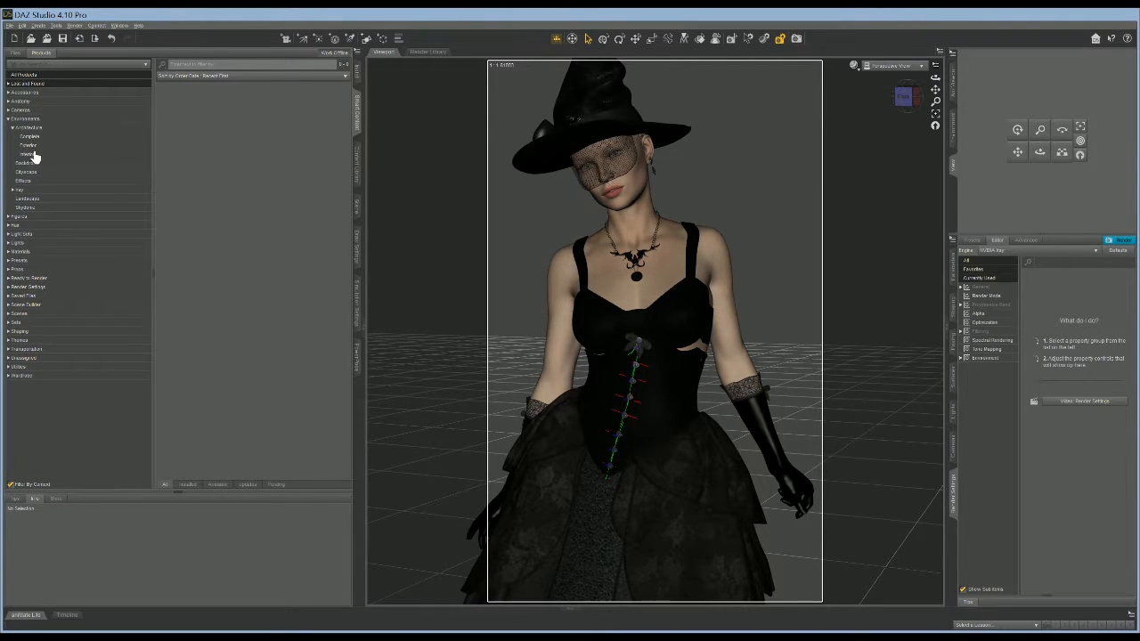
click(28, 146)
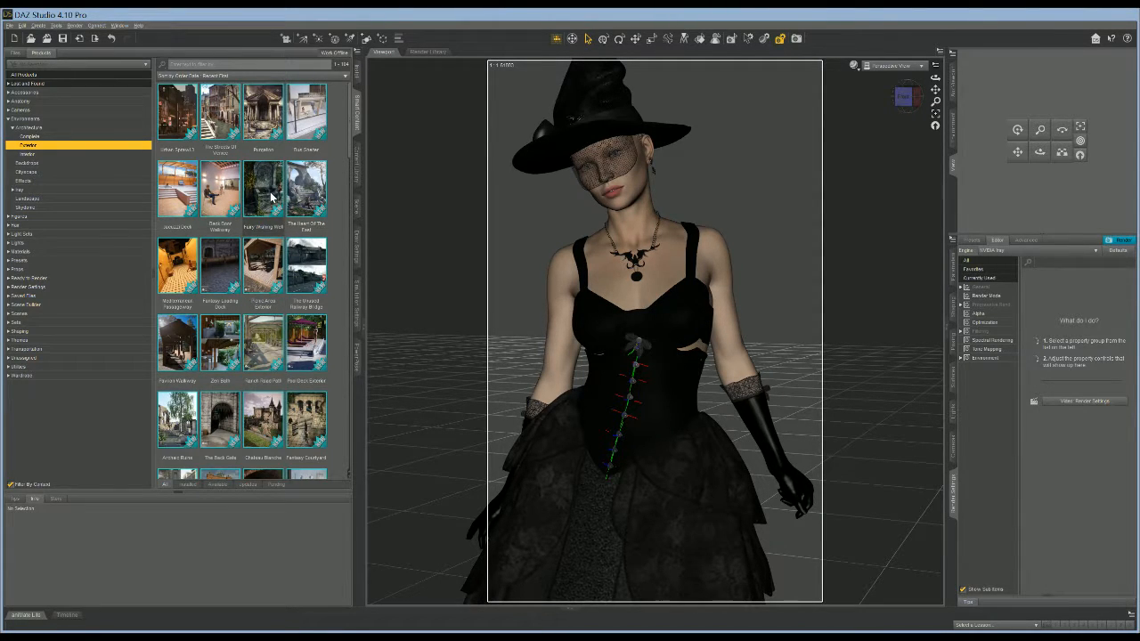
scroll(272, 196, down, 3)
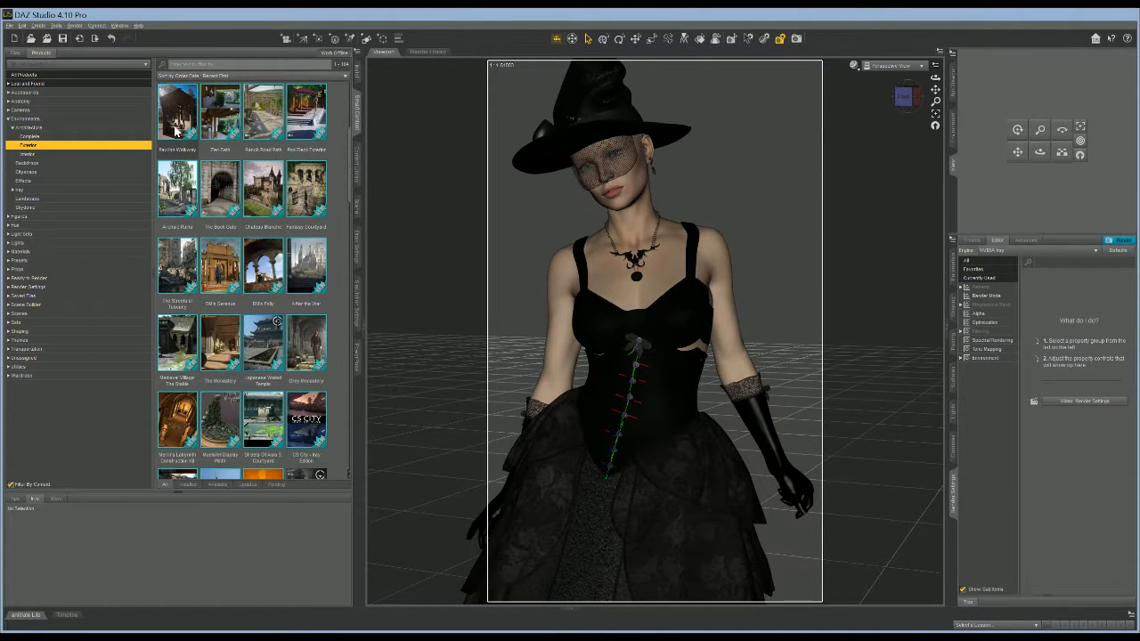
scroll(280, 231, up, 3)
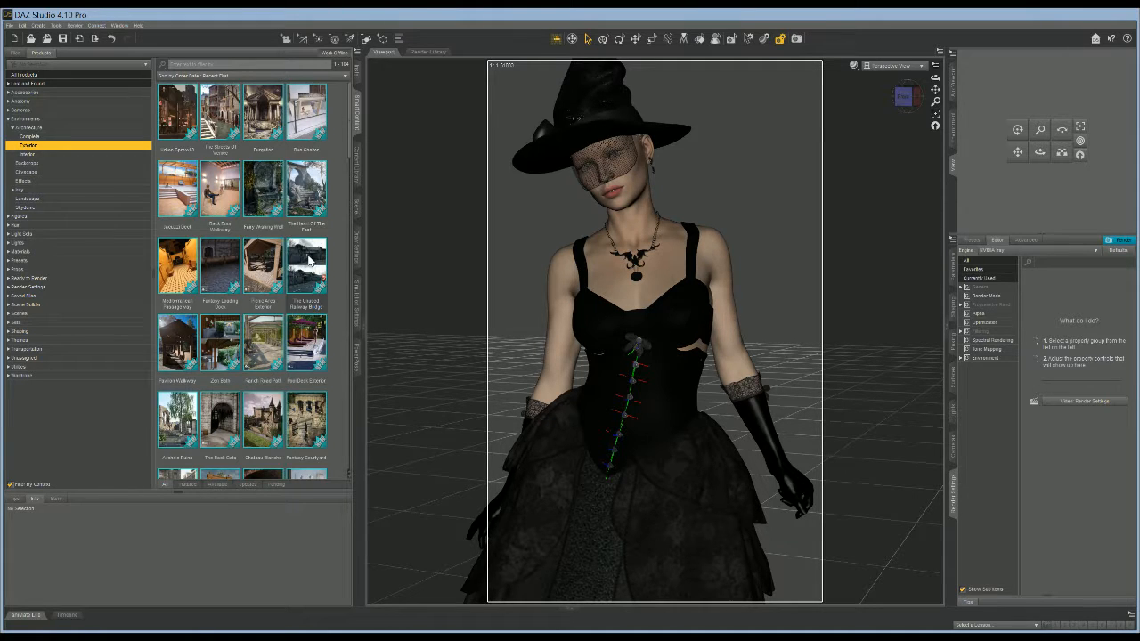
Step: Find the Viking Village product among the exterior architecture environments and load its village into the scene
scroll(309, 258, down, 10)
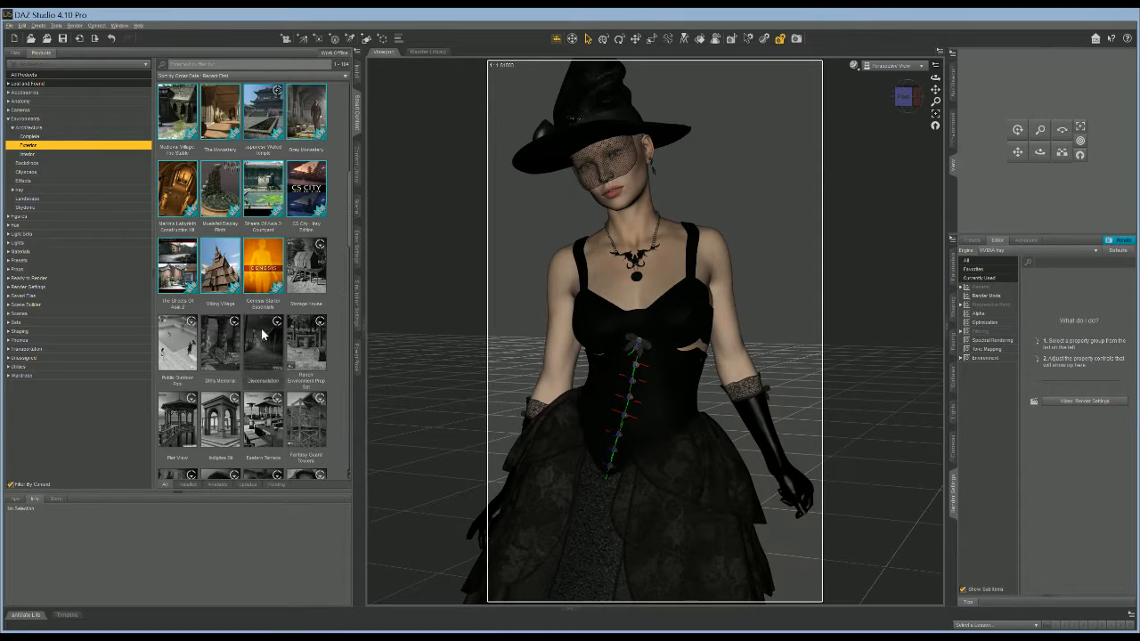
scroll(236, 325, down, 3)
scroll(236, 324, down, 1)
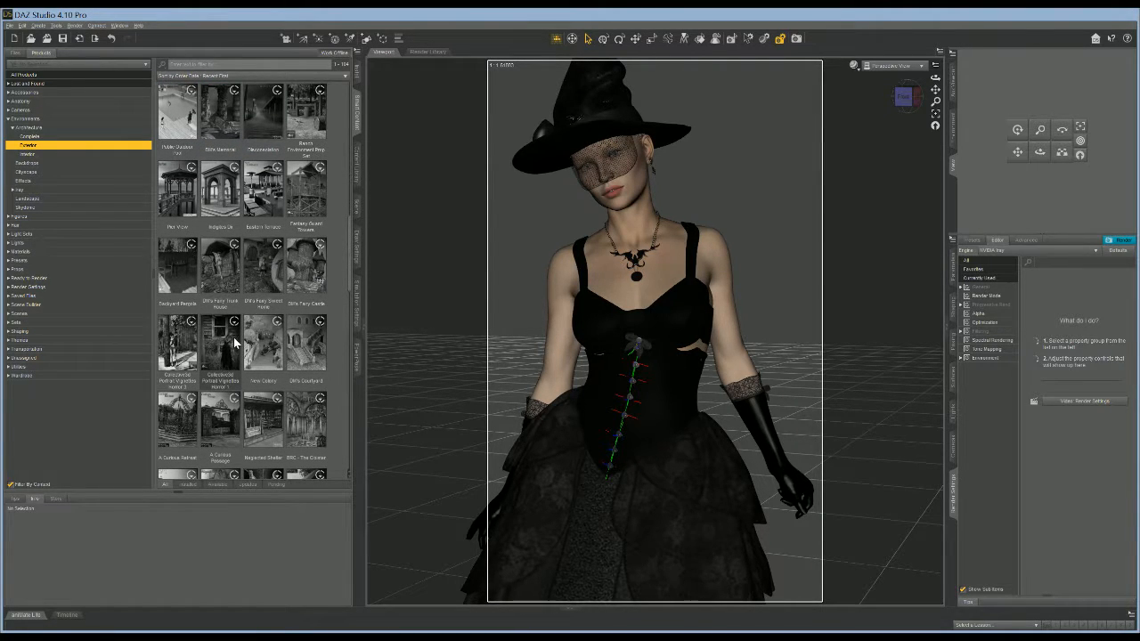
scroll(236, 342, up, 4)
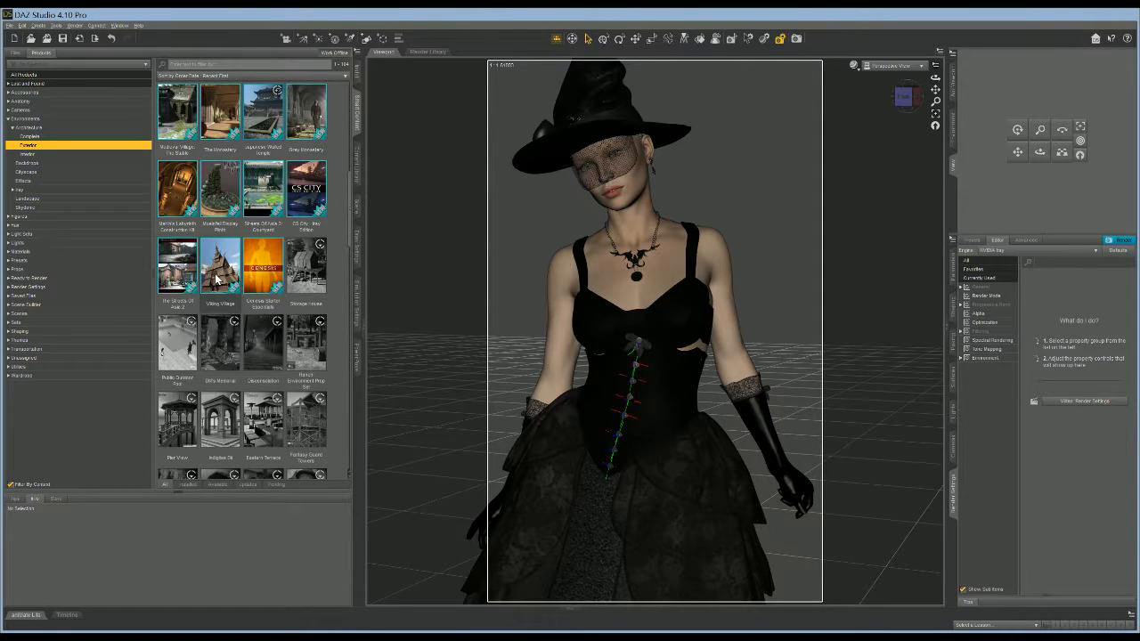
click(216, 279)
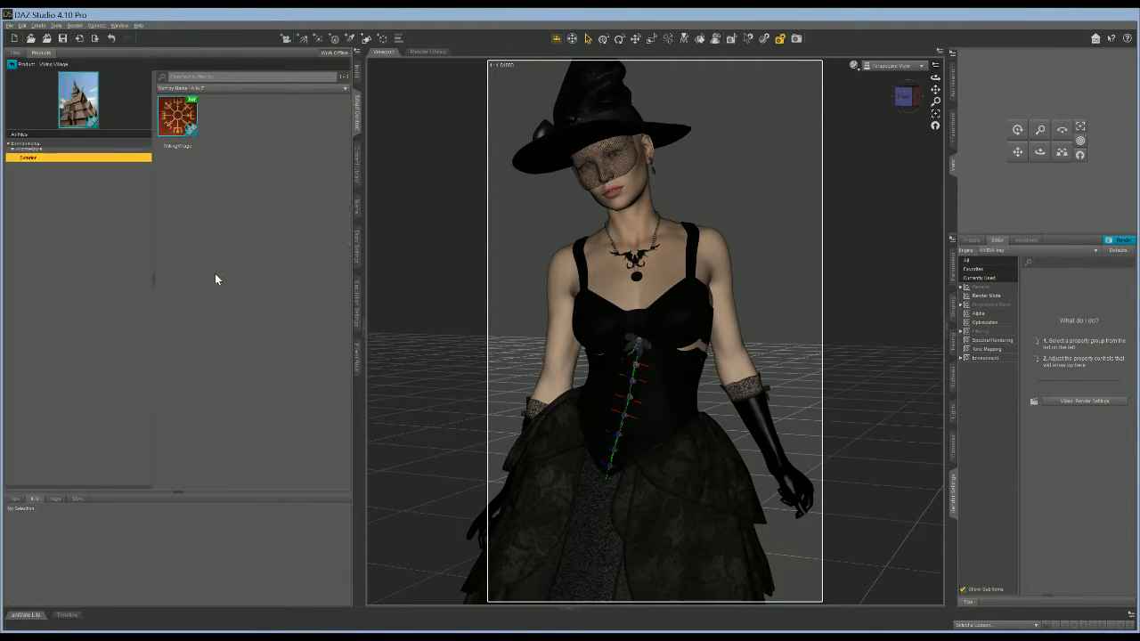
click(29, 152)
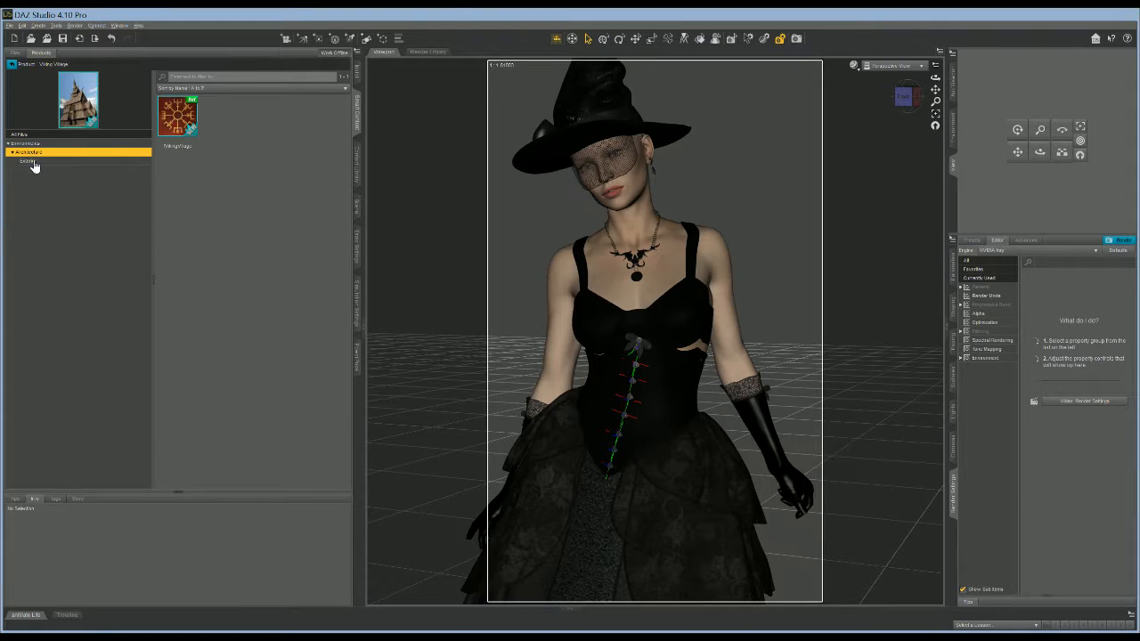
click(31, 161)
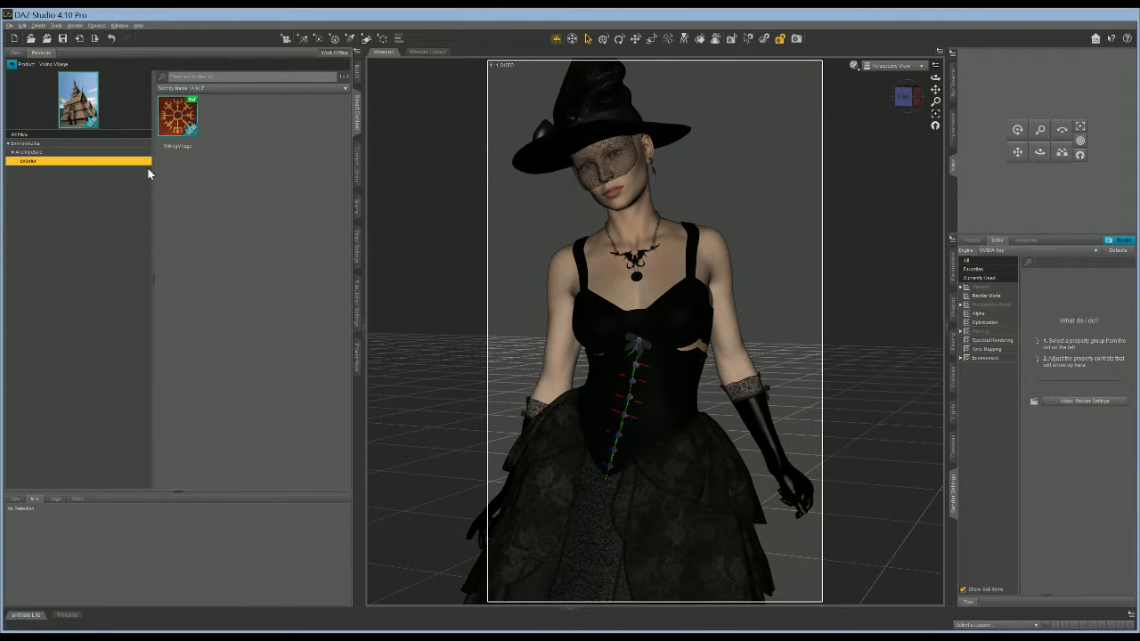
click(179, 120)
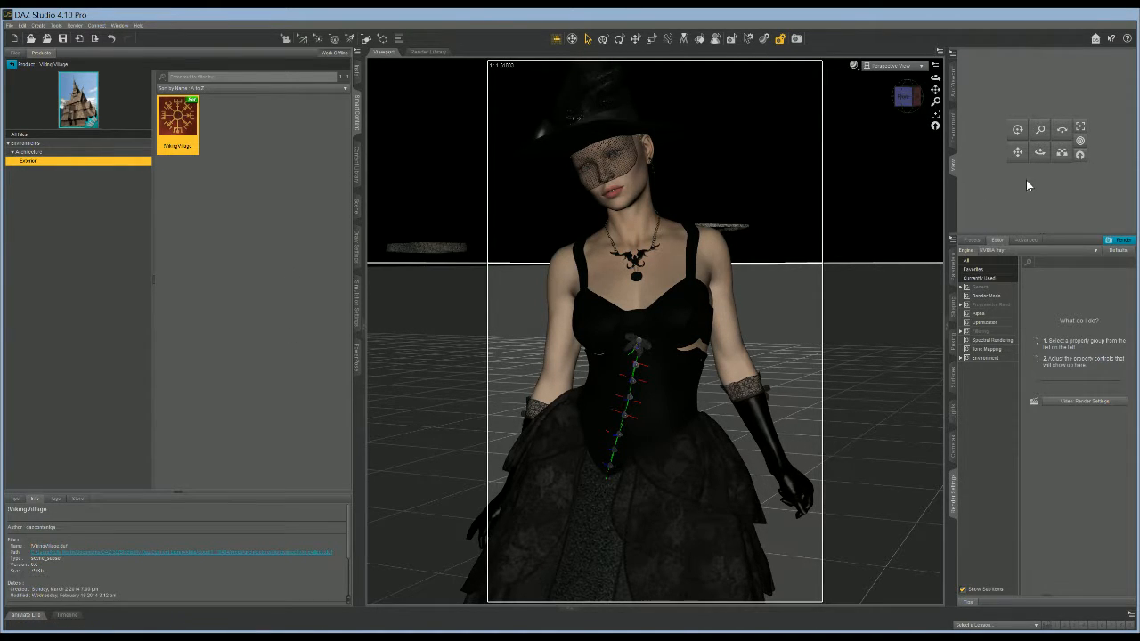
Step: Gather all the loaded village objects and the camera into one group named Village, leaving Astrid outside it
click(357, 205)
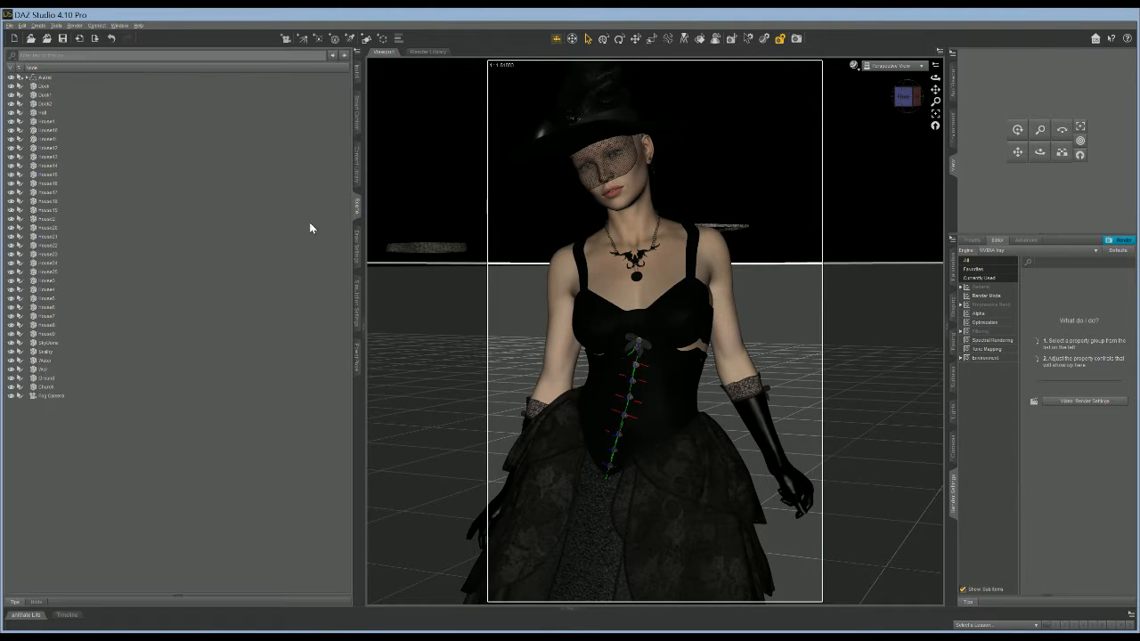
click(42, 86)
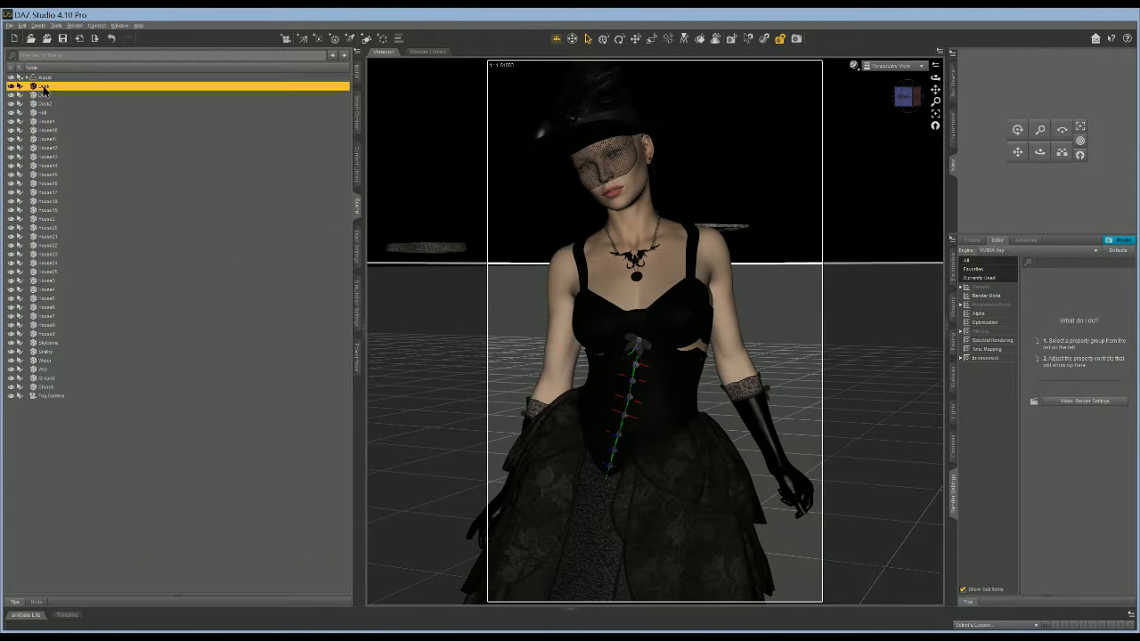
shift+click(57, 396)
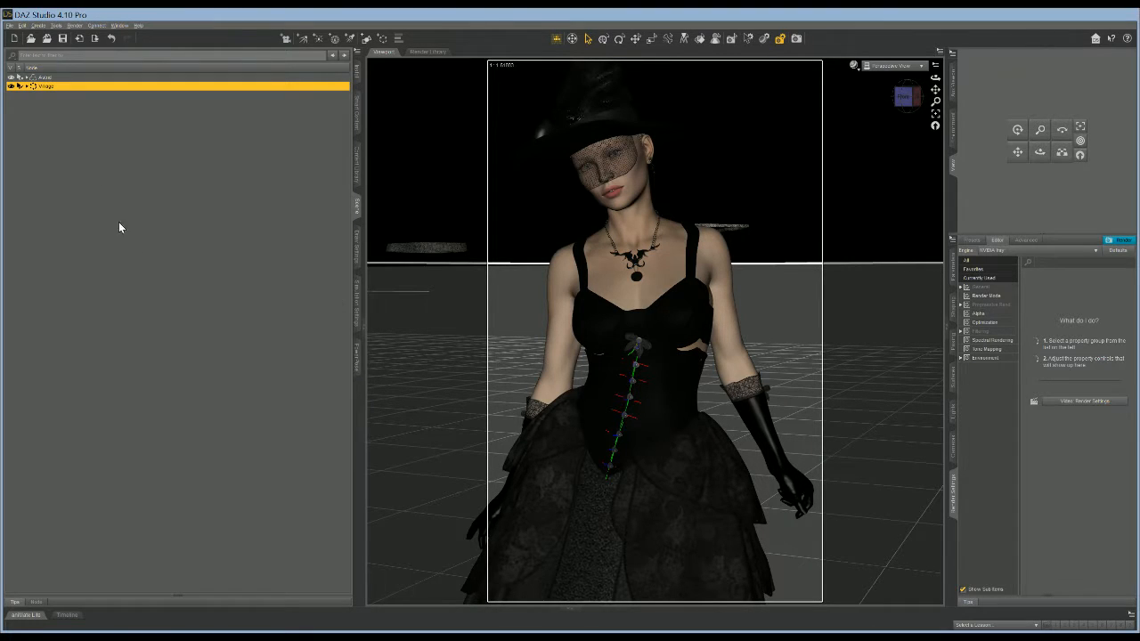
Step: Shift the Village group vertically, rotate it about the Y axis and move it along Z to place buildings behind Astrid
click(953, 267)
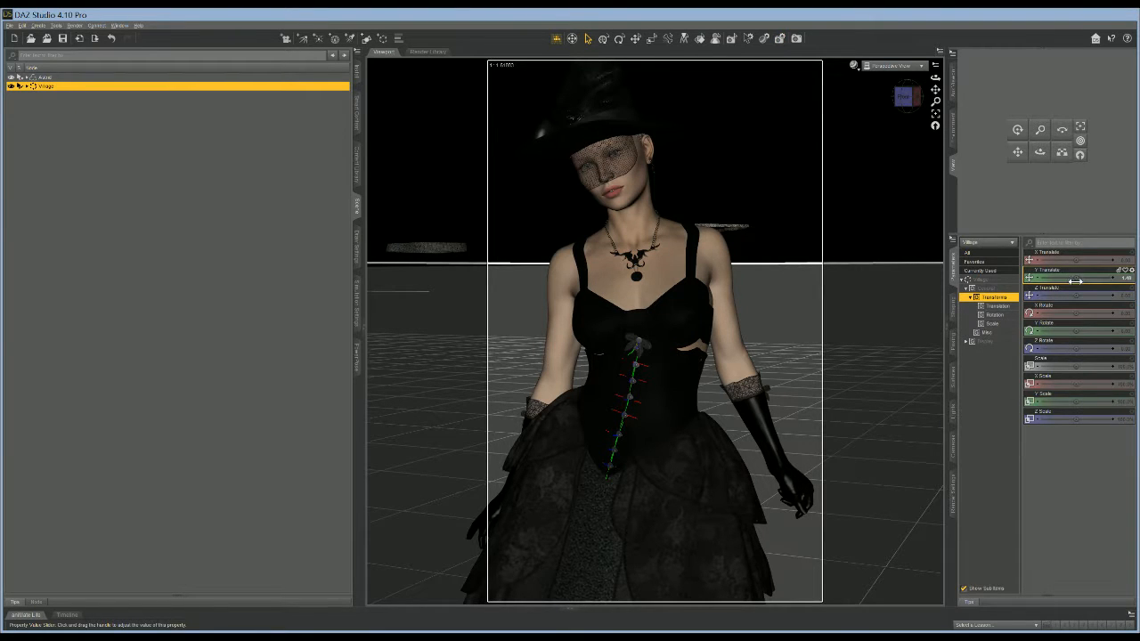
mouse_move(1077, 278)
mouse_down()
mouse_move(1139, 278)
mouse_move(1070, 281)
mouse_up()
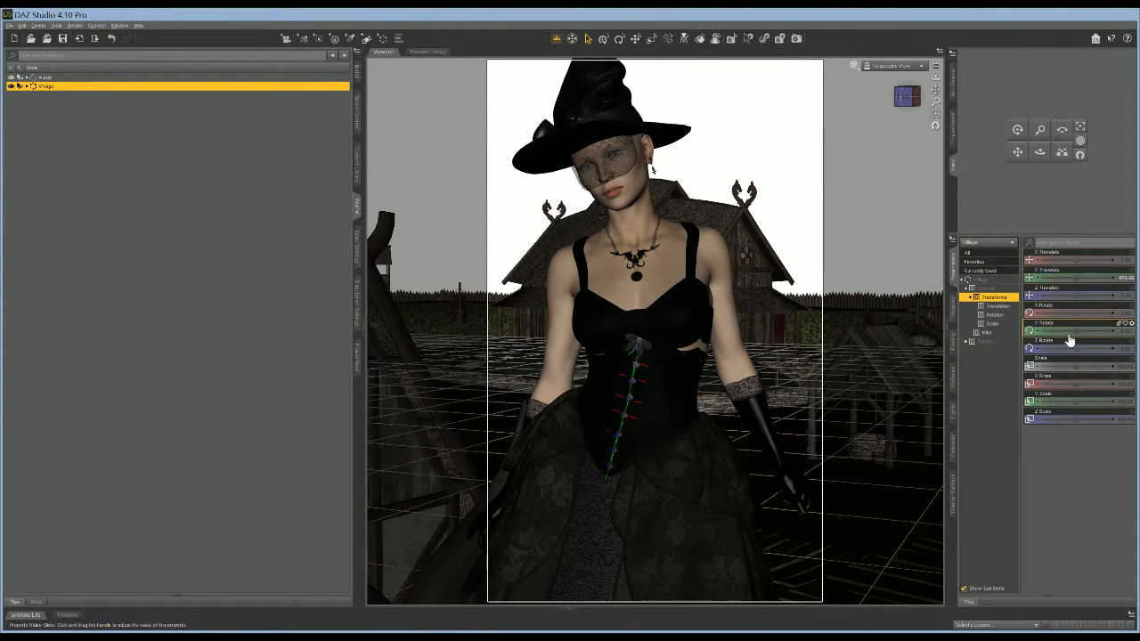
drag(1124, 331, 1123, 331)
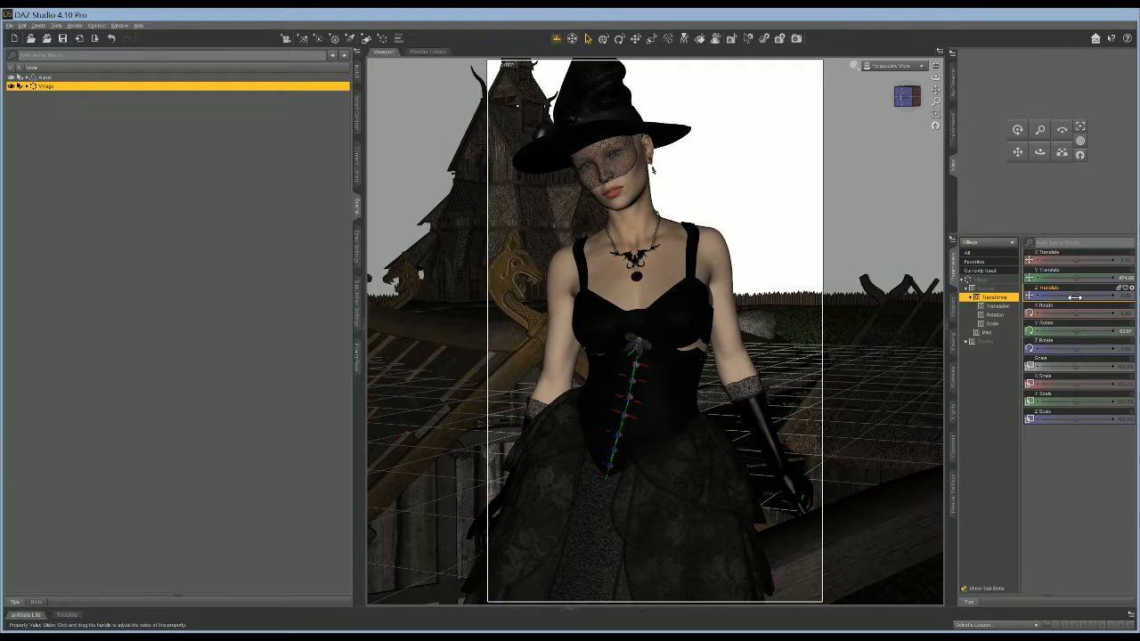
drag(1085, 295, 1111, 278)
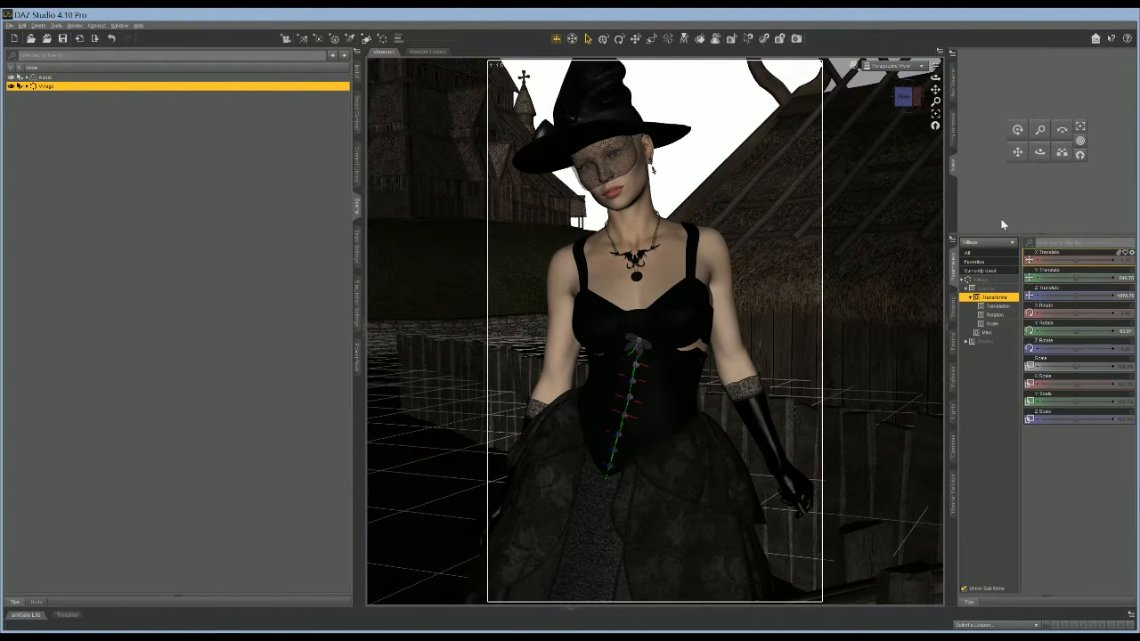
Step: Adjust the Village group's X and Z translation so the church stands on its hill behind Astrid
drag(1039, 152, 1051, 206)
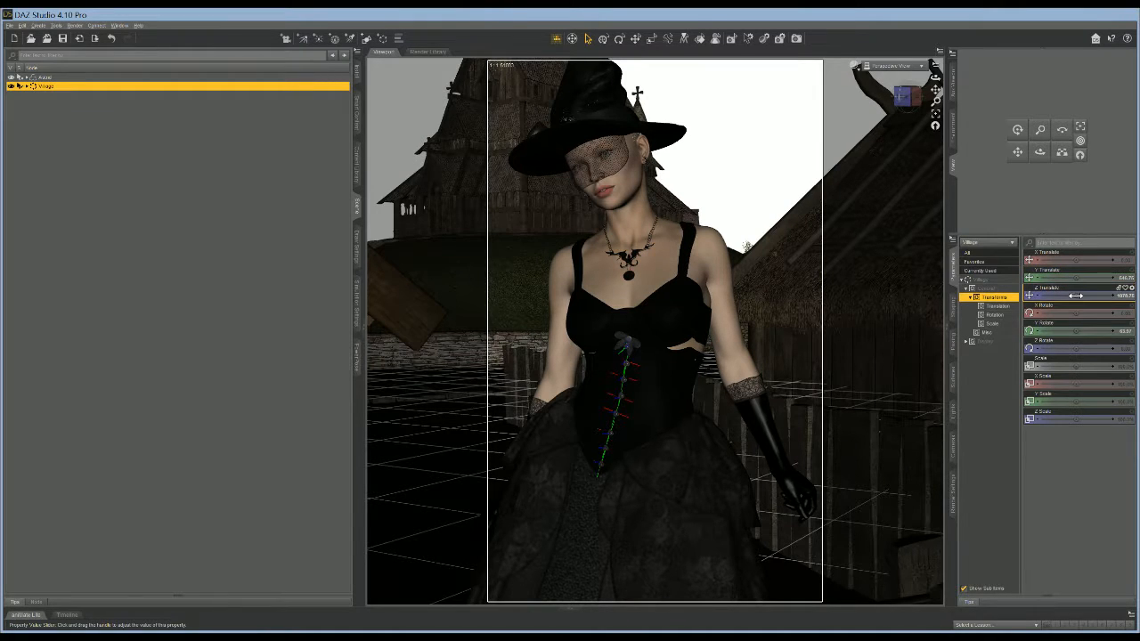
drag(1075, 296, 1097, 259)
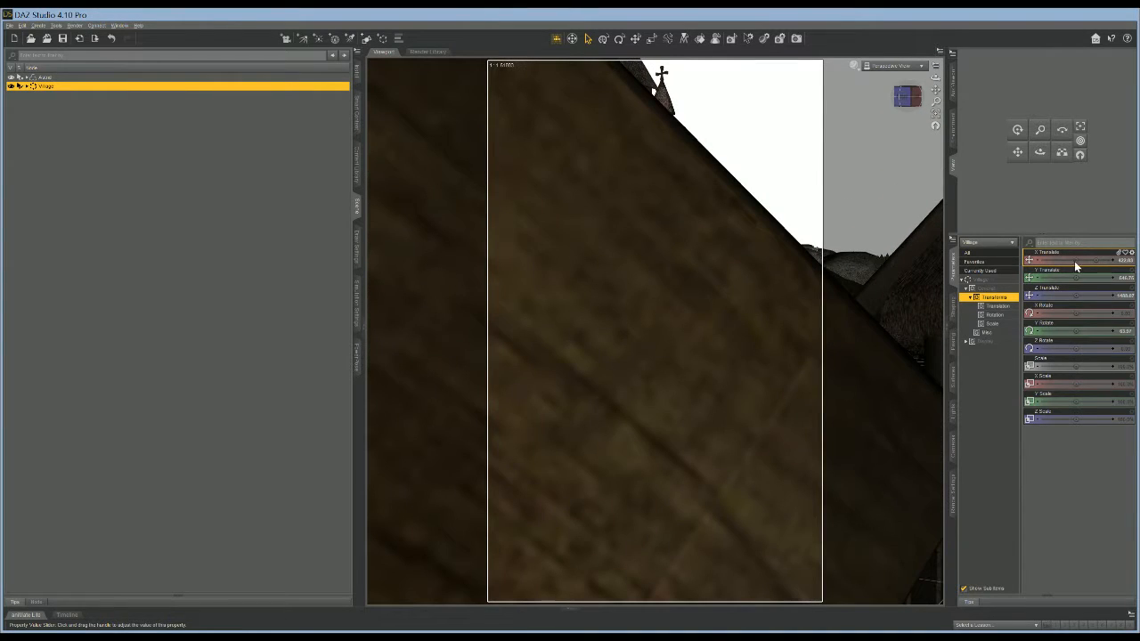
drag(1081, 300, 1101, 298)
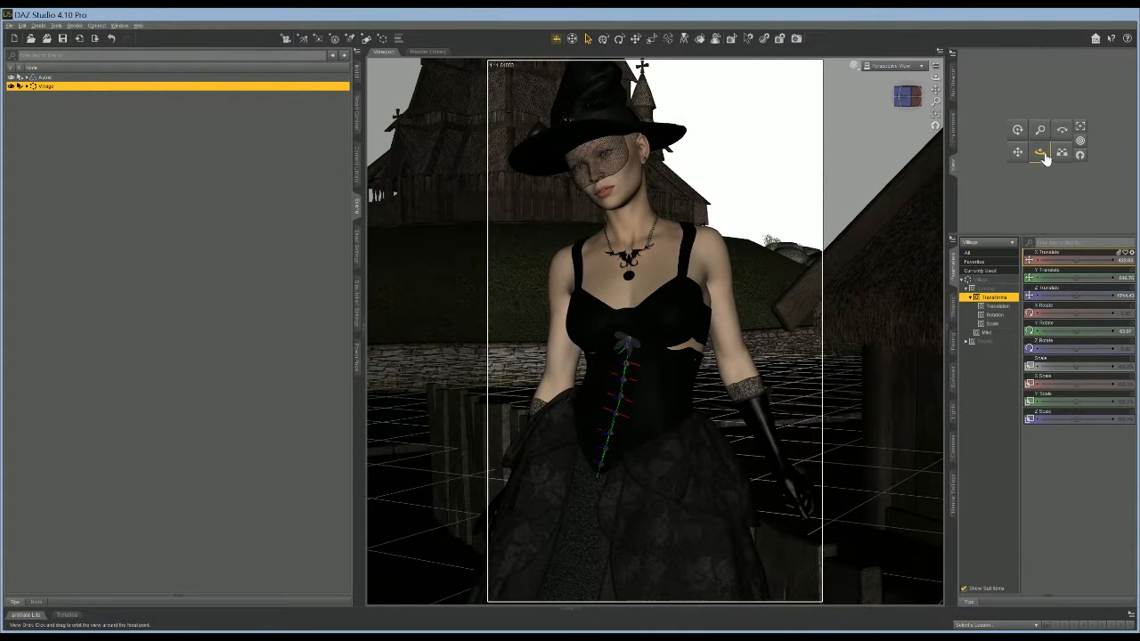
Step: Adjust the Village group's Y translation against the hem of Astrid's skirt, and frame her with the church behind
drag(1039, 154, 1046, 201)
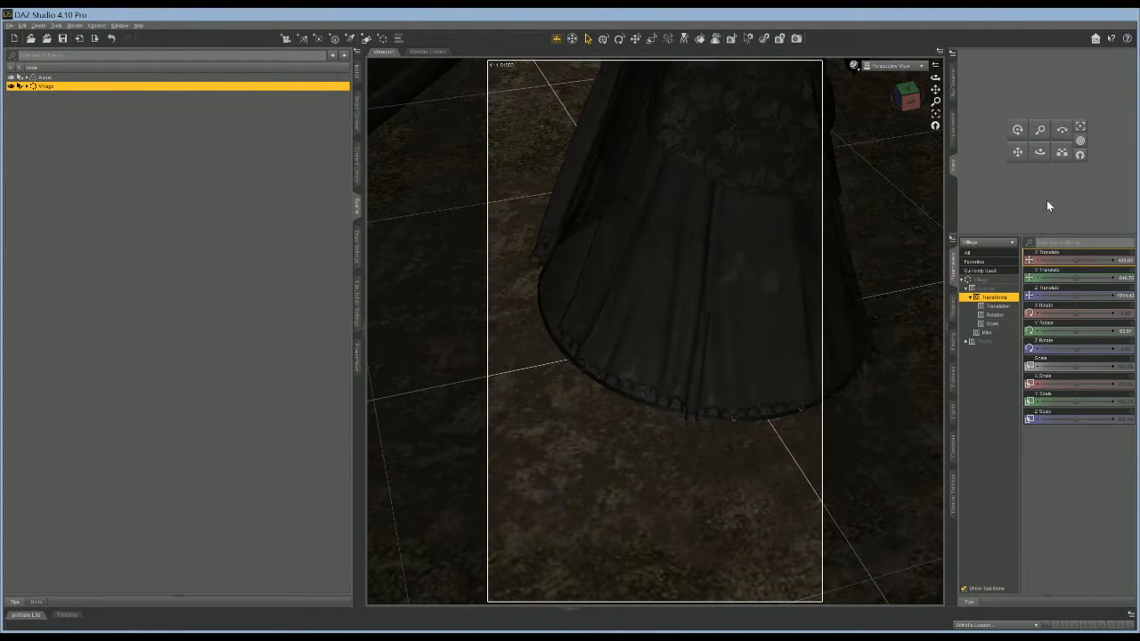
mouse_move(1039, 151)
mouse_down()
mouse_move(1039, 171)
mouse_move(1045, 159)
mouse_up()
drag(1039, 152, 1078, 152)
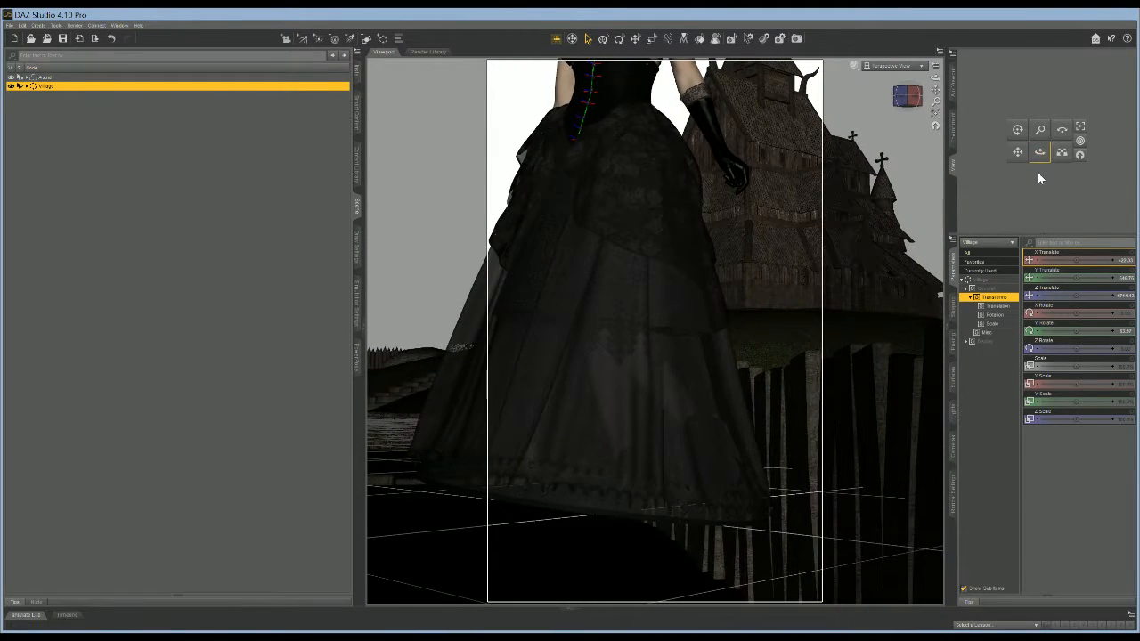
mouse_move(1077, 281)
mouse_down()
mouse_move(1046, 280)
mouse_move(1091, 277)
mouse_up()
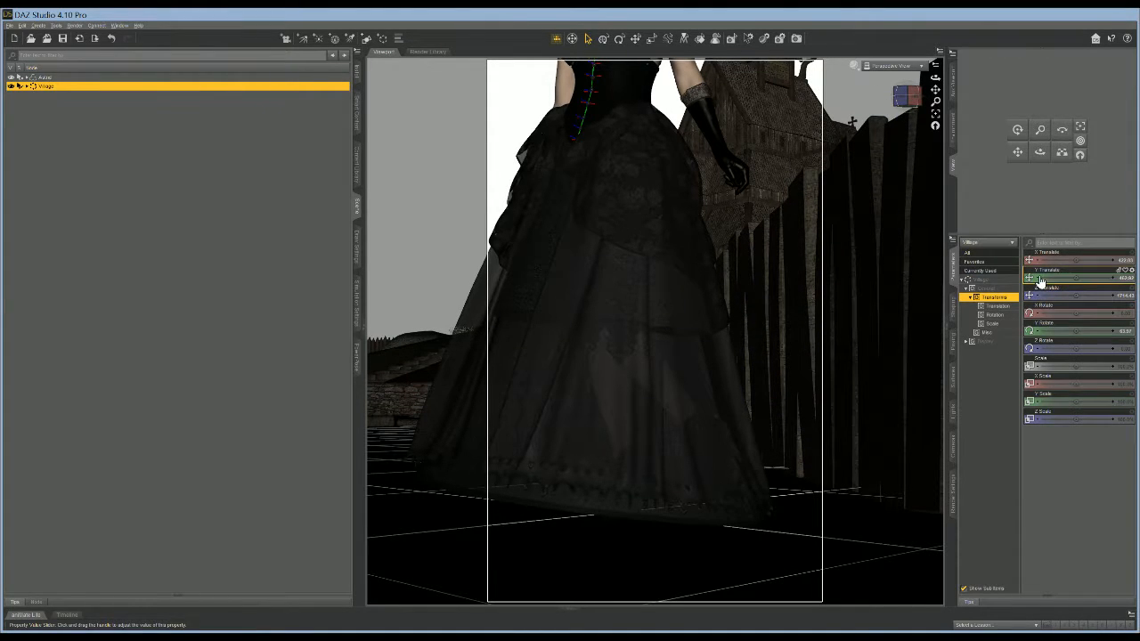
mouse_move(1017, 151)
mouse_down()
mouse_move(1016, 137)
mouse_move(1032, 151)
mouse_move(992, 152)
mouse_move(1040, 164)
mouse_move(1032, 145)
mouse_up()
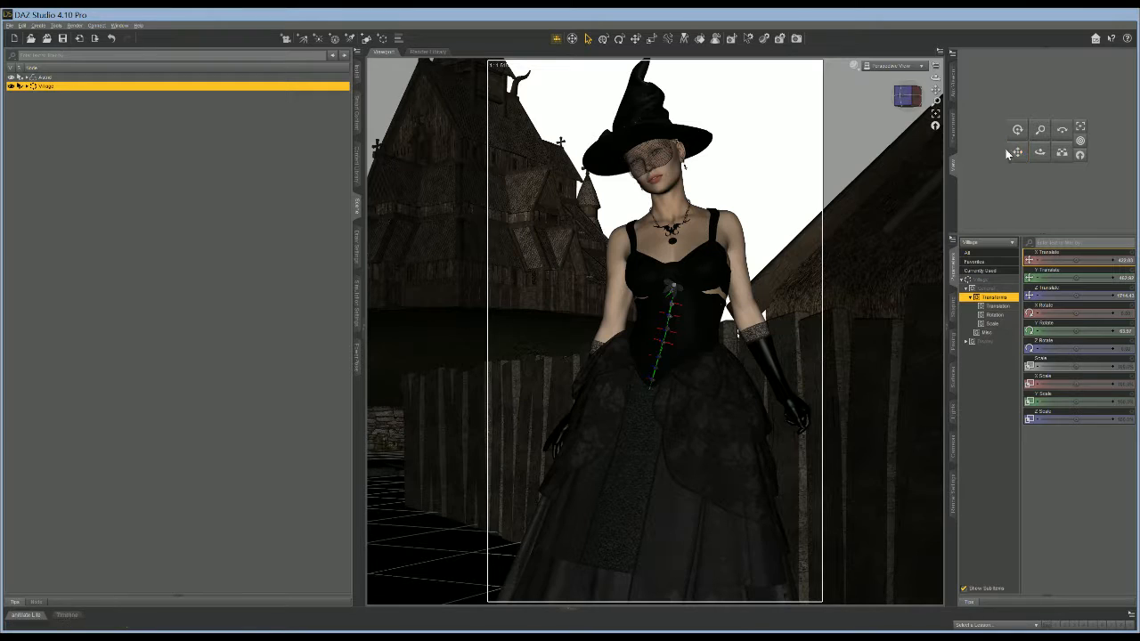
Step: Select every object inside the Village group from Dock through Church, leaving out the group itself and the camera
click(25, 87)
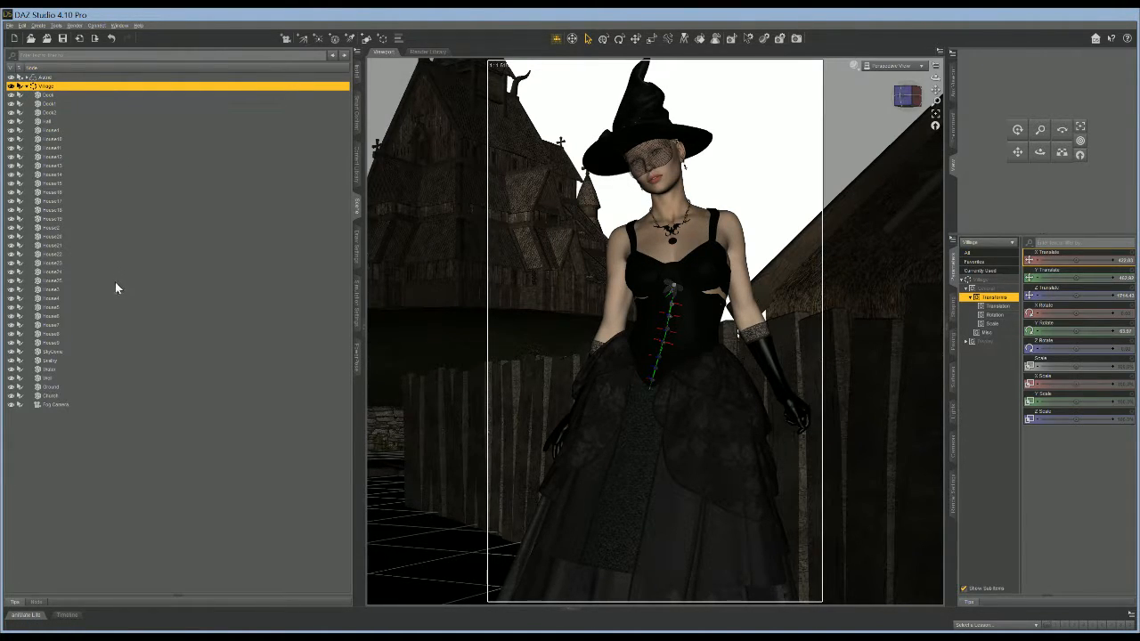
shift+click(55, 396)
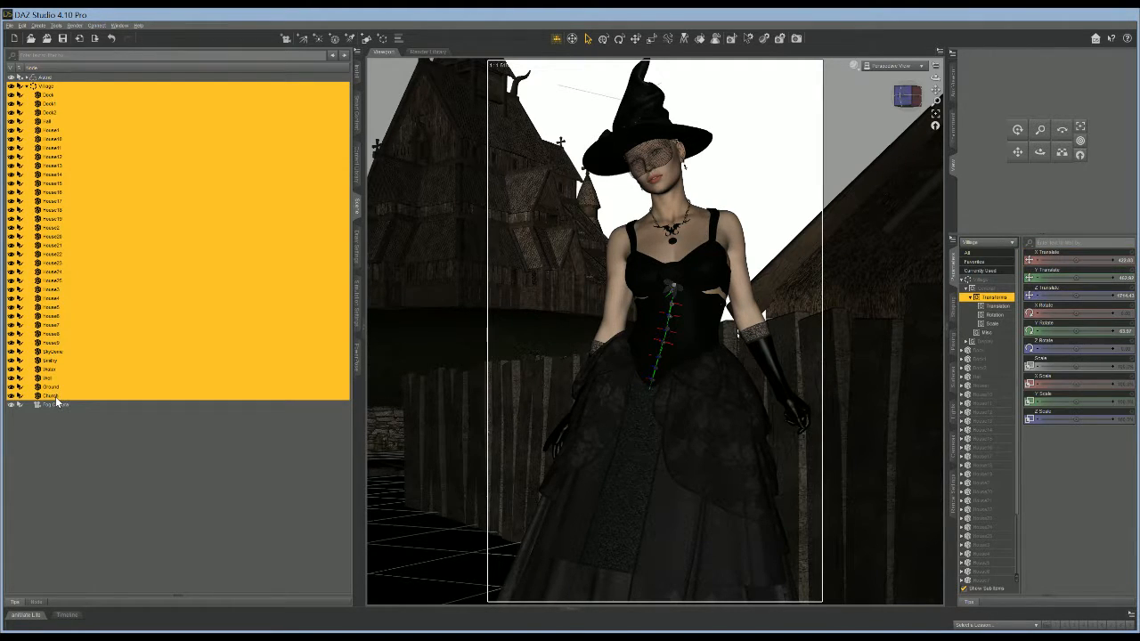
click(49, 96)
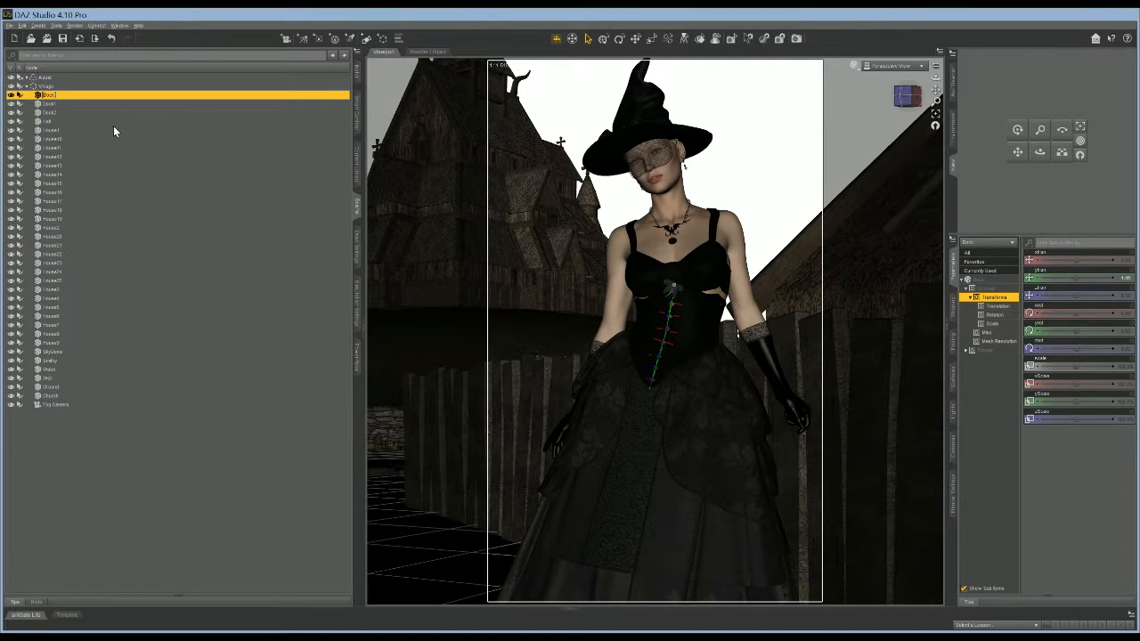
click(96, 463)
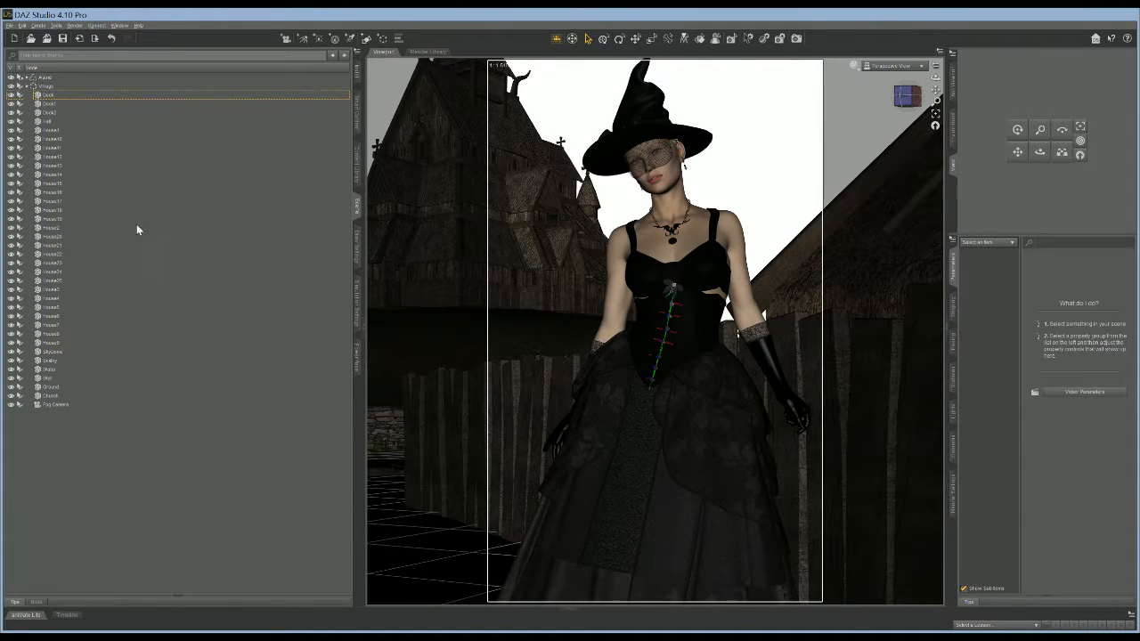
click(100, 96)
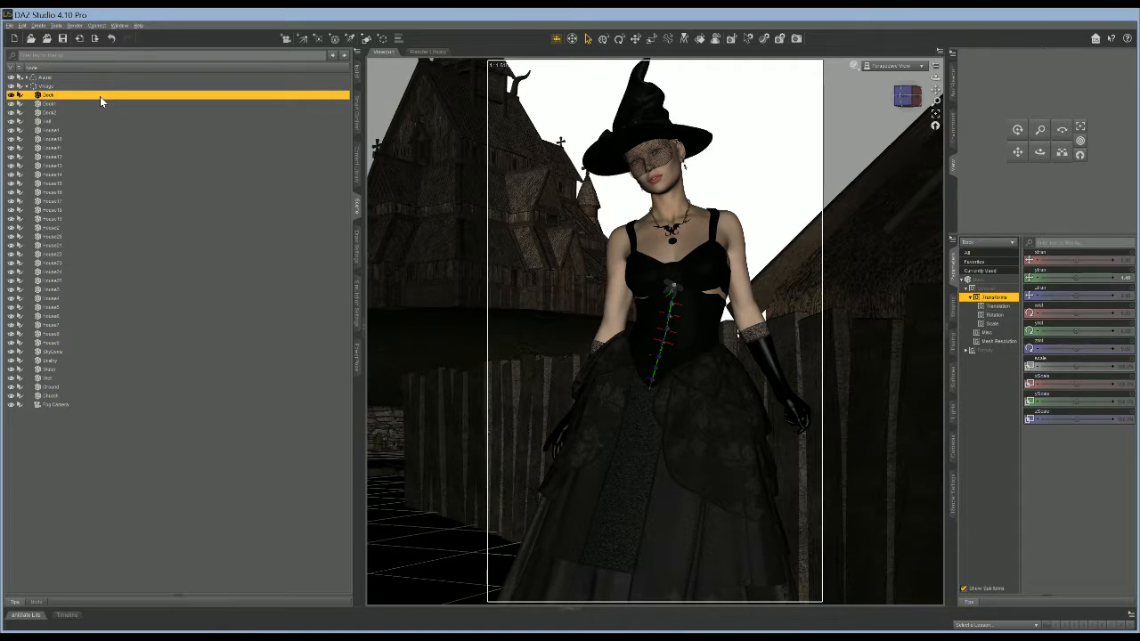
shift+click(81, 396)
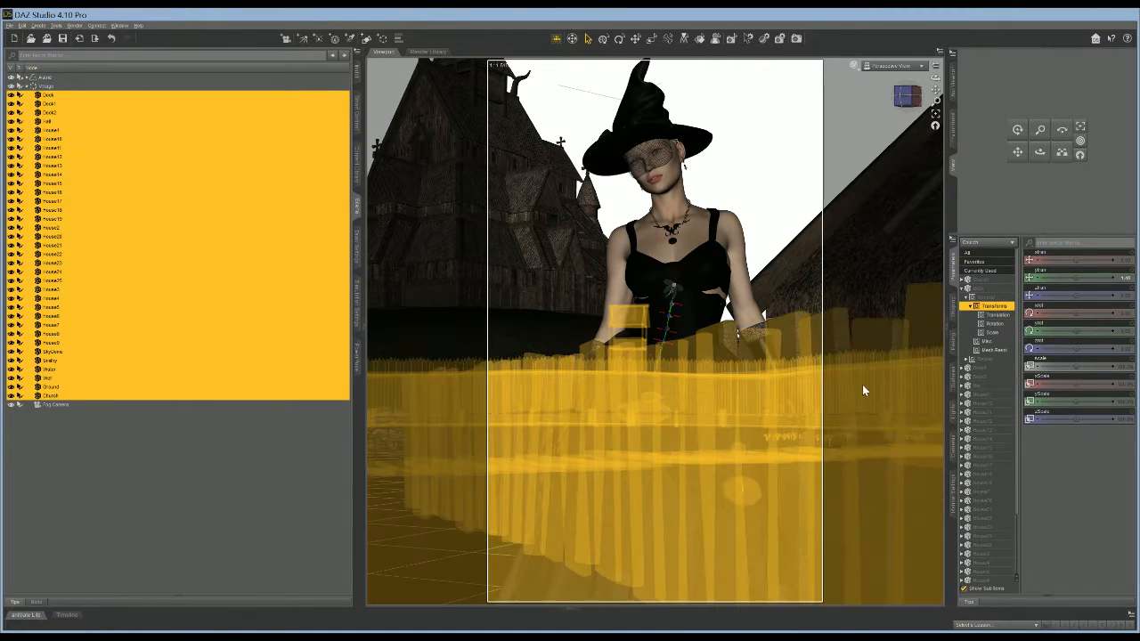
Step: Select the surfaces of all the village objects for a shader change
click(953, 374)
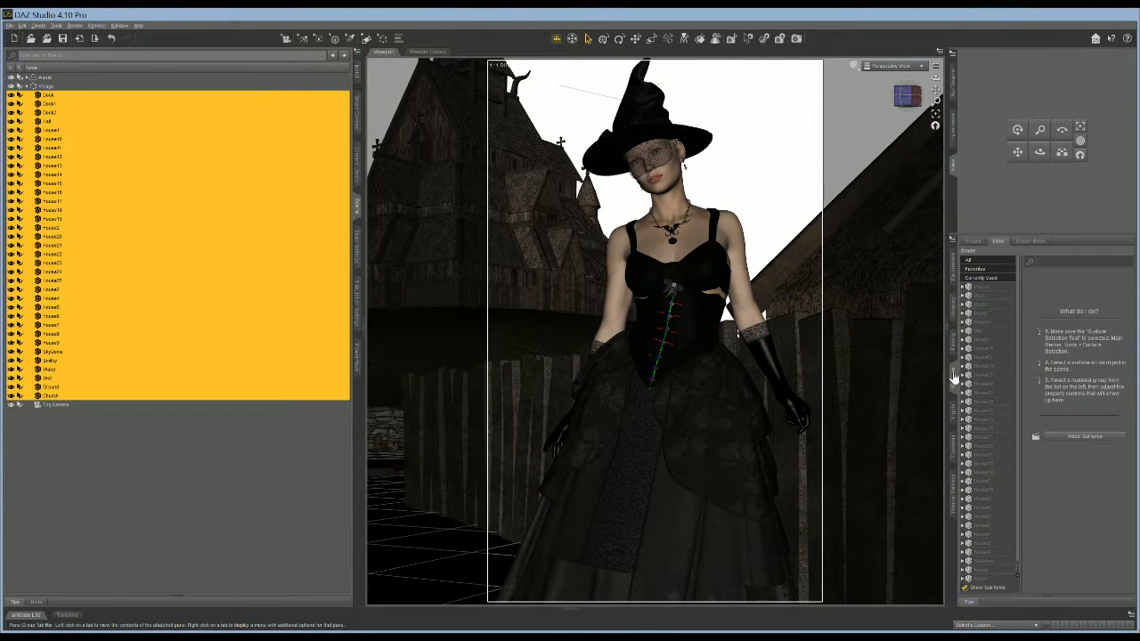
click(985, 292)
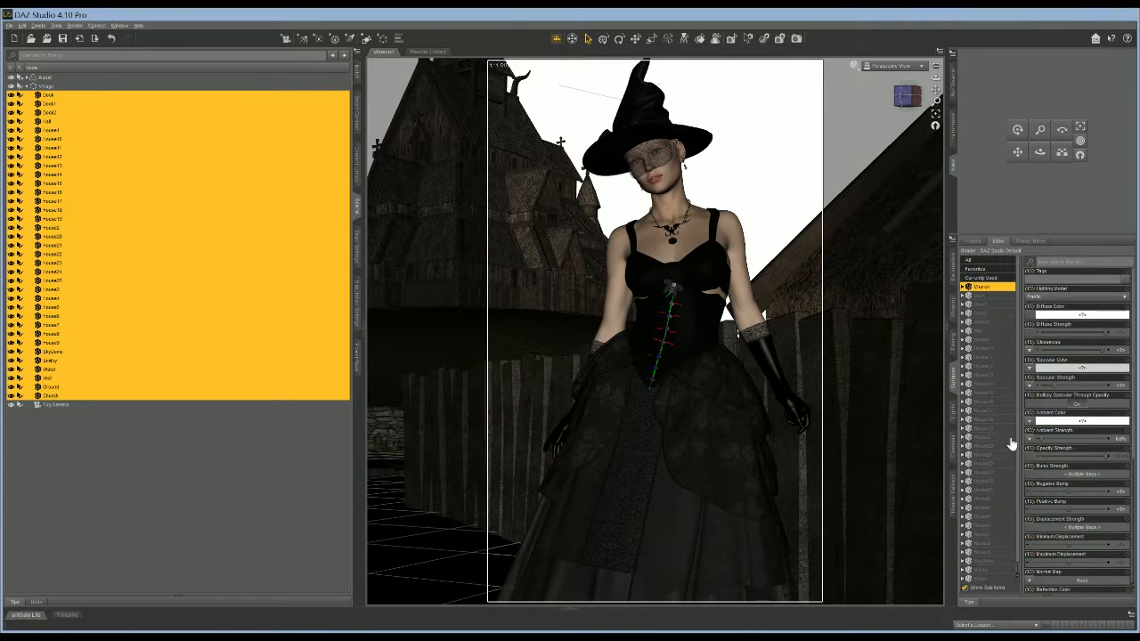
scroll(1011, 461, down, 1)
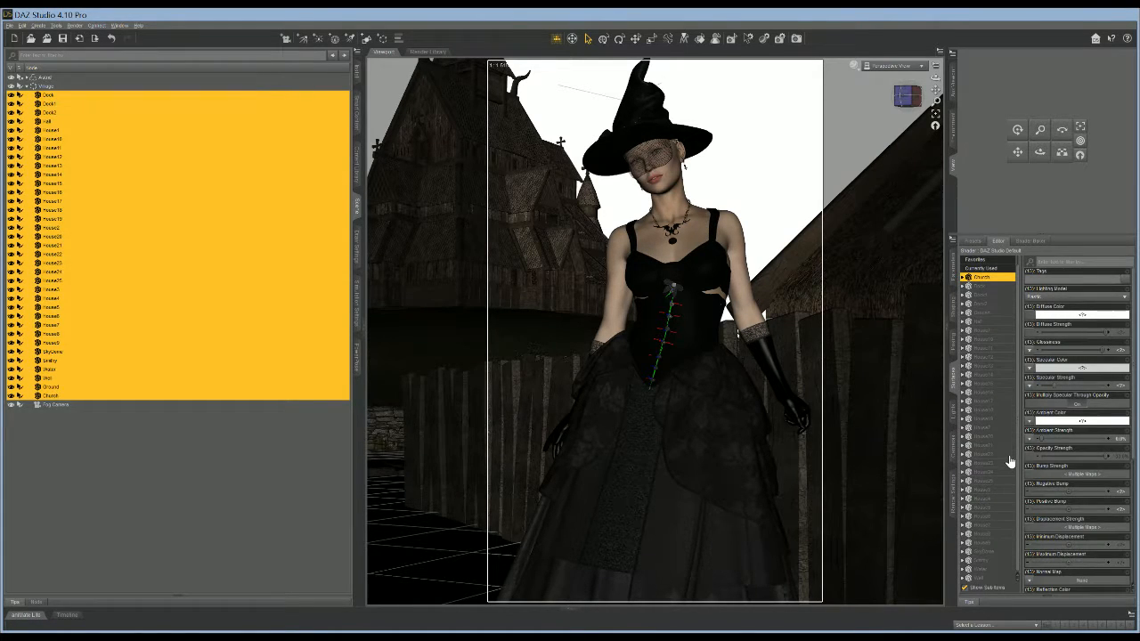
shift+click(986, 578)
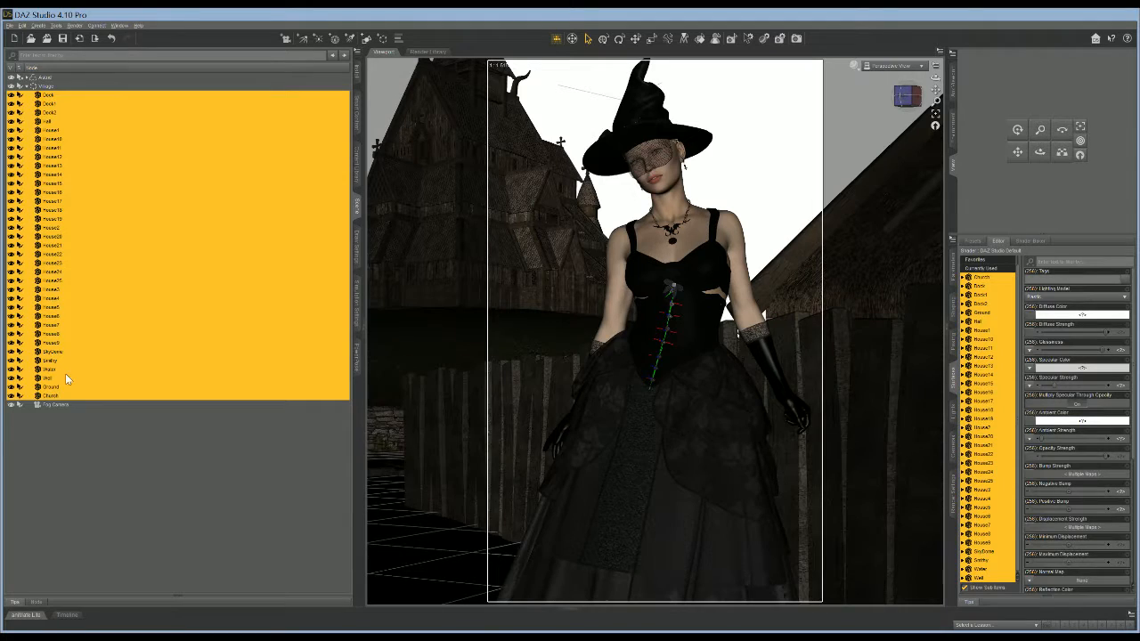
Step: Apply the Iray Uber Base shader from the DAZ Uber shader presets to the selected village surfaces
click(357, 162)
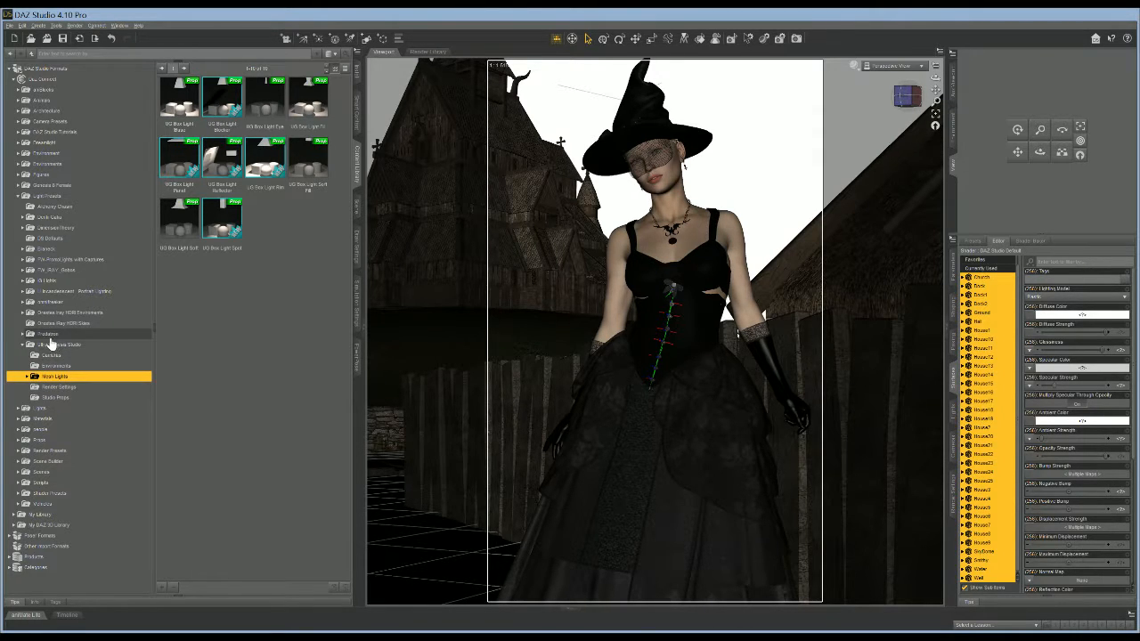
click(17, 197)
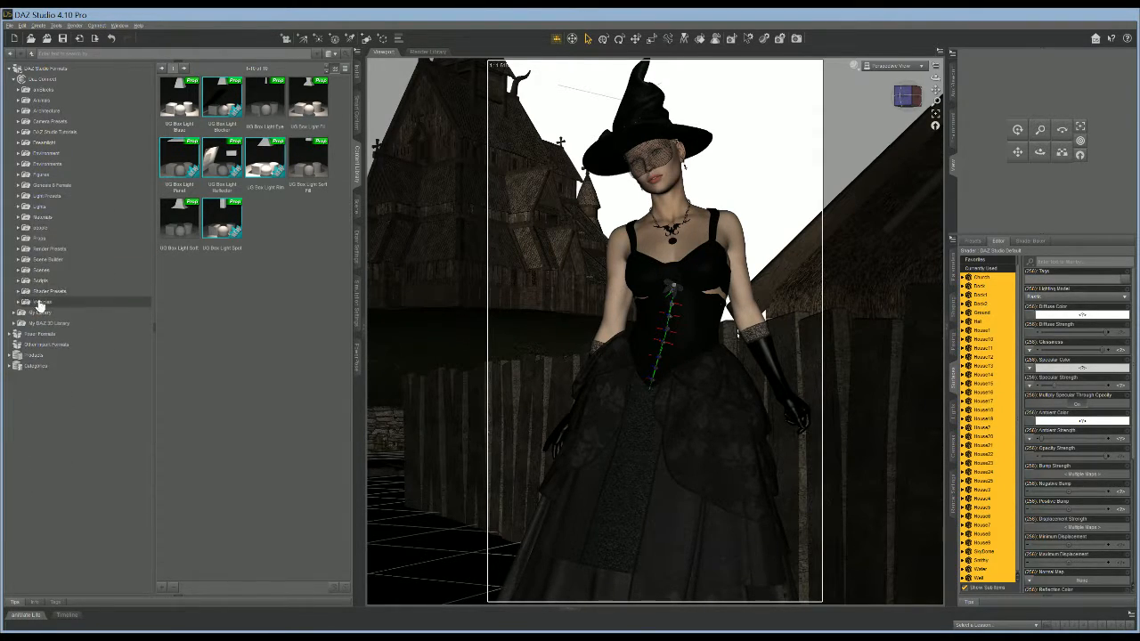
click(18, 292)
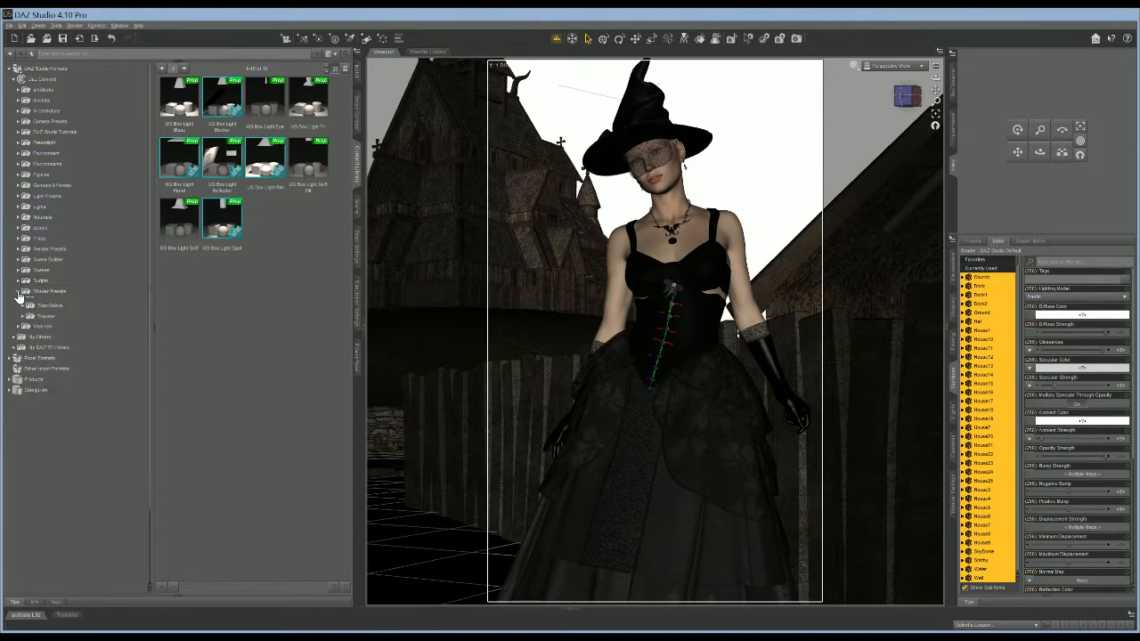
scroll(84, 379, down, 1)
scroll(85, 378, down, 1)
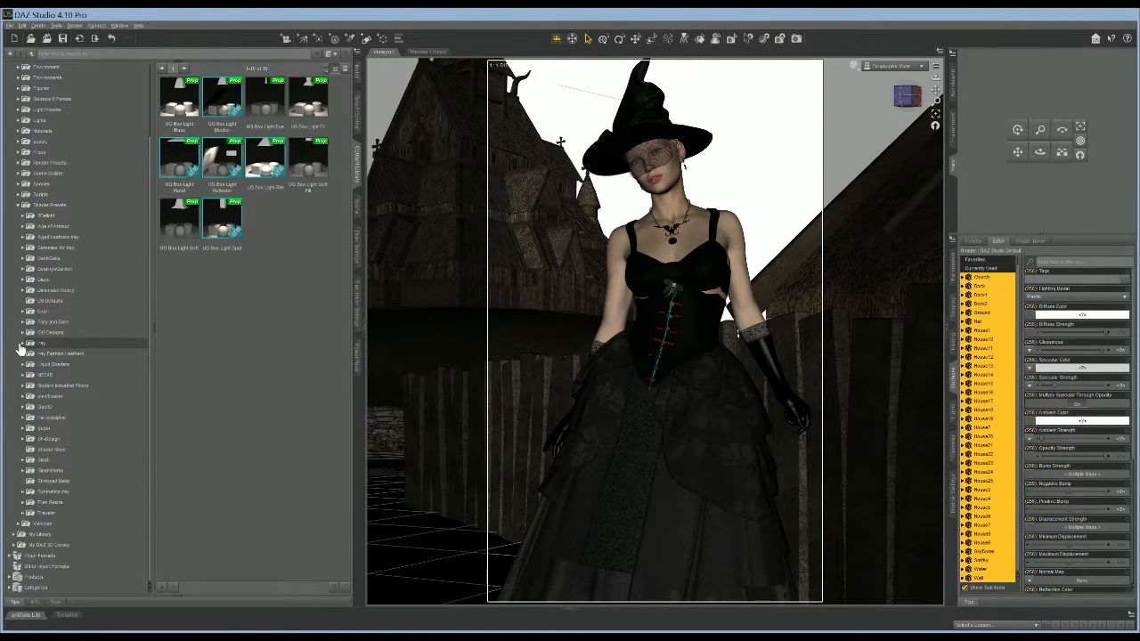
click(22, 344)
click(56, 355)
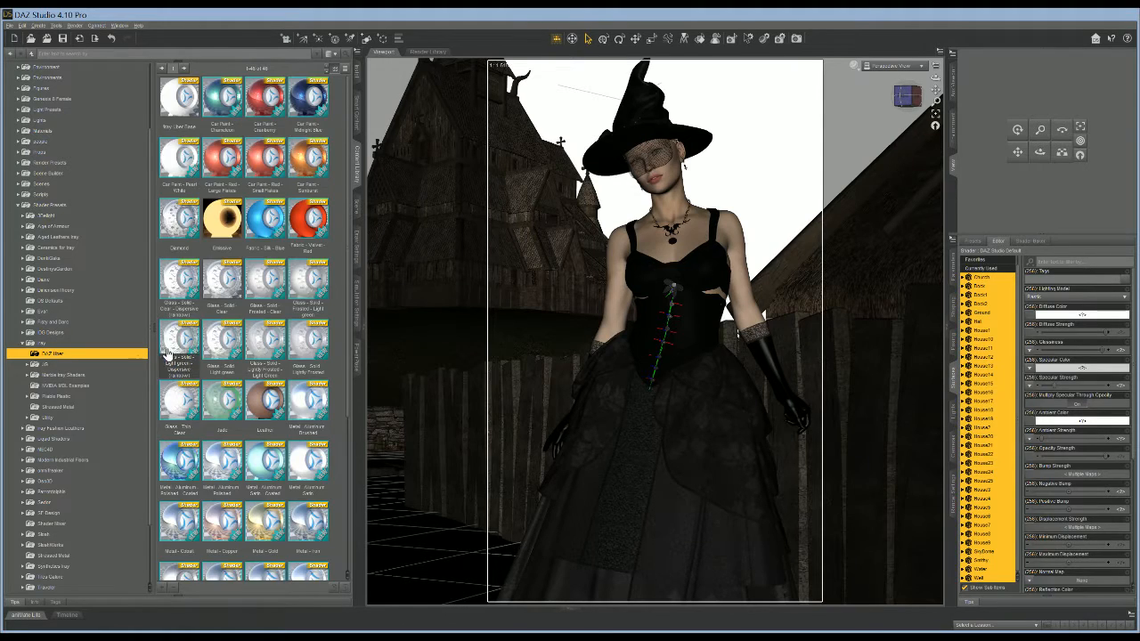
click(178, 105)
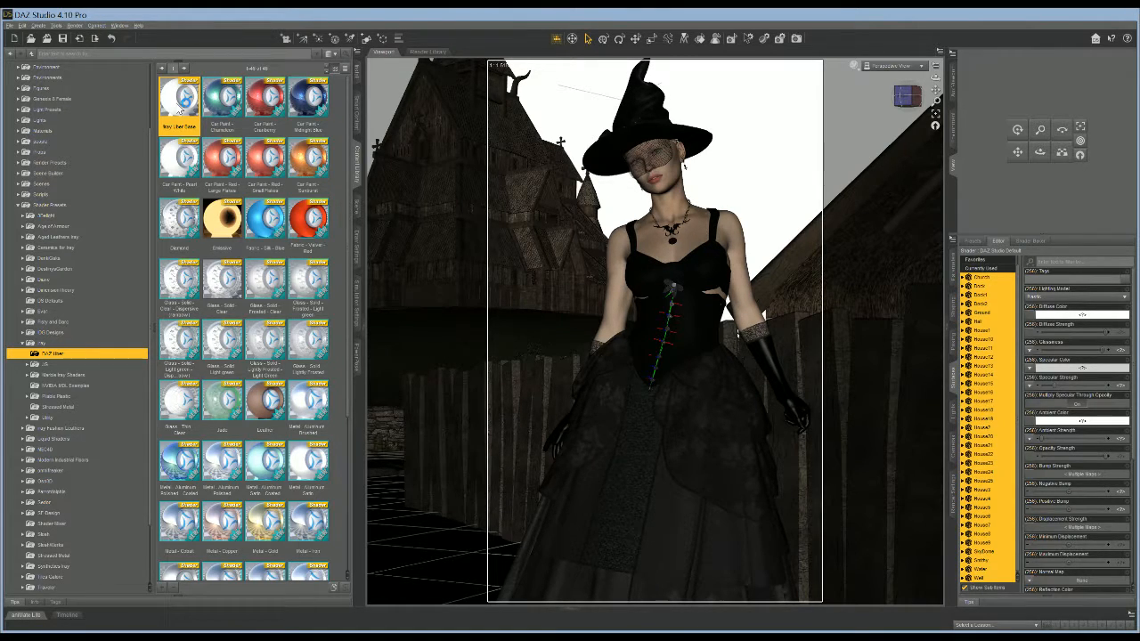
double_click(178, 105)
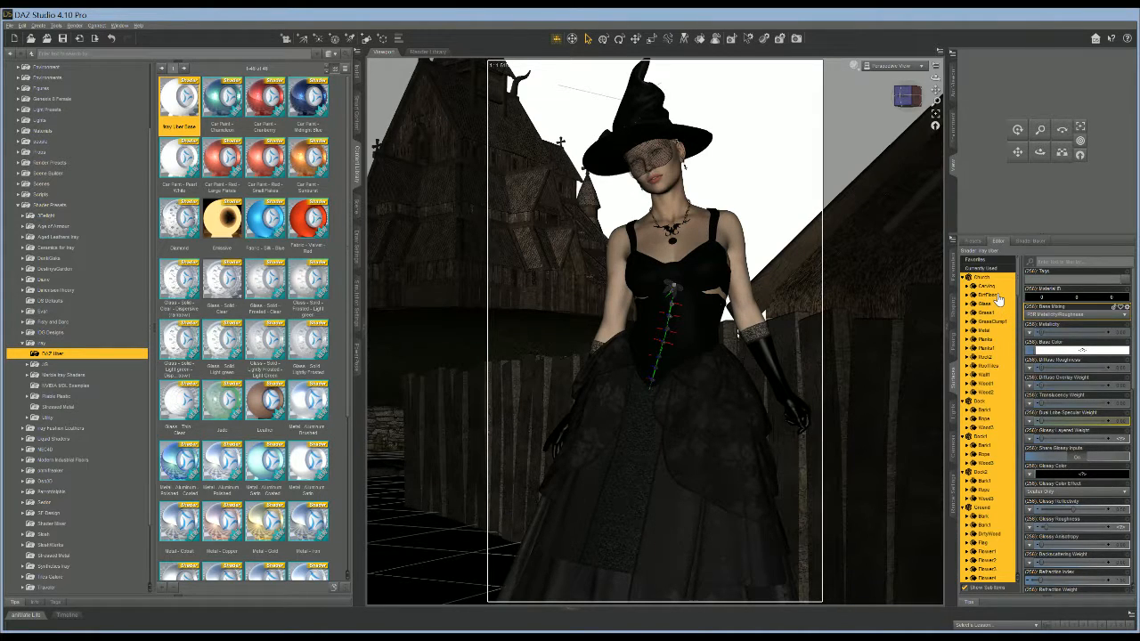
Step: Examine the converted surface list from Church down to Well to check which village materials received the Iray shader
scroll(999, 299, down, 8)
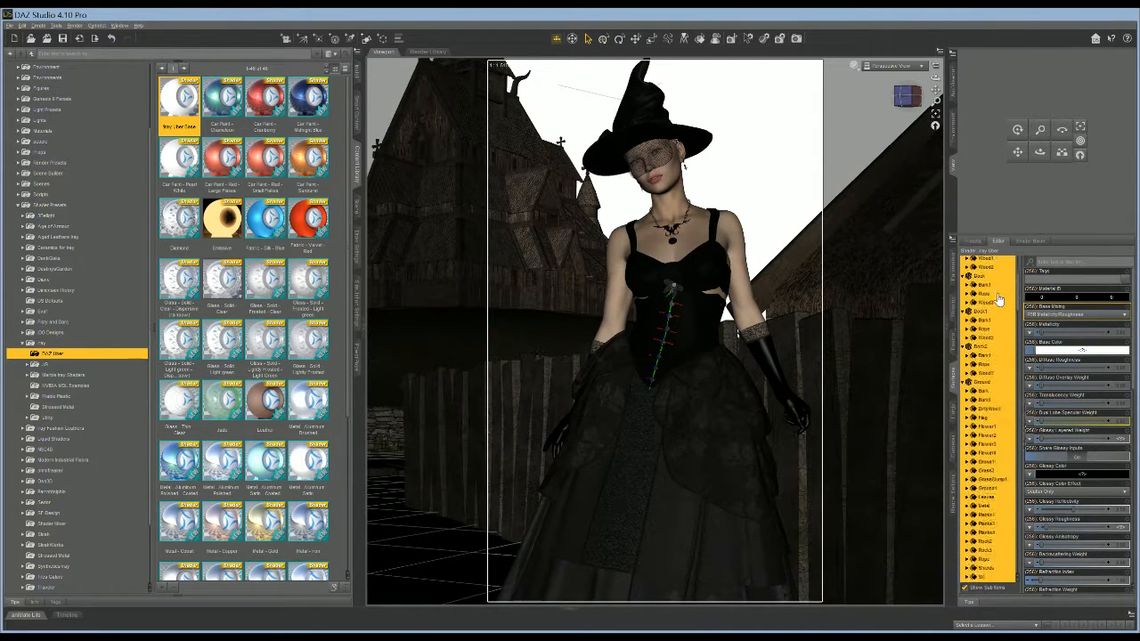
scroll(999, 300, down, 10)
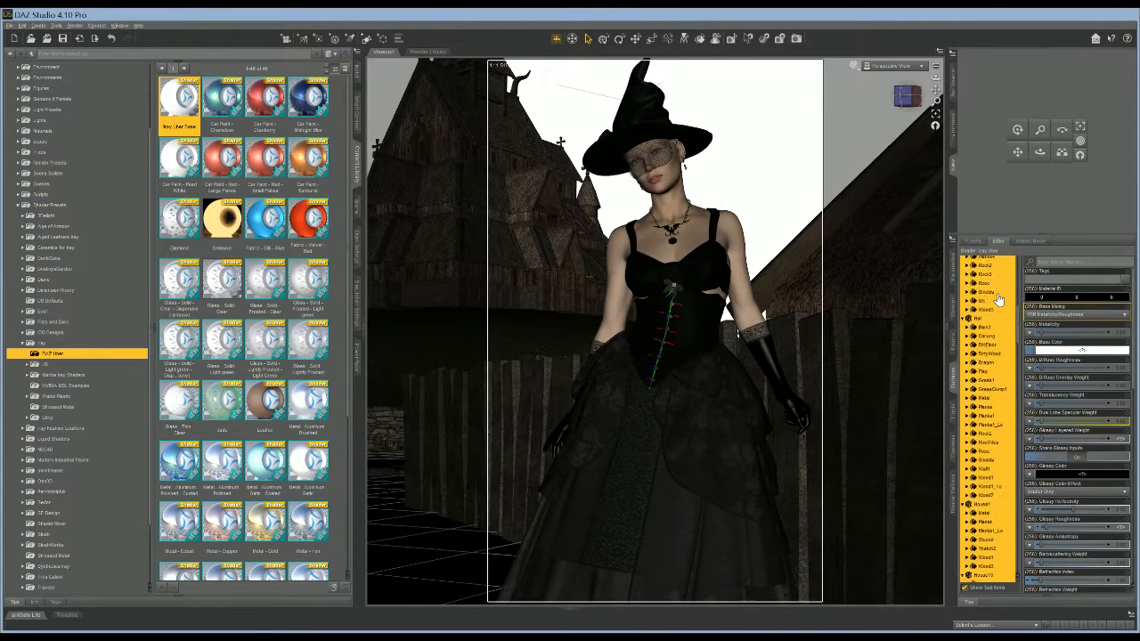
scroll(999, 300, down, 10)
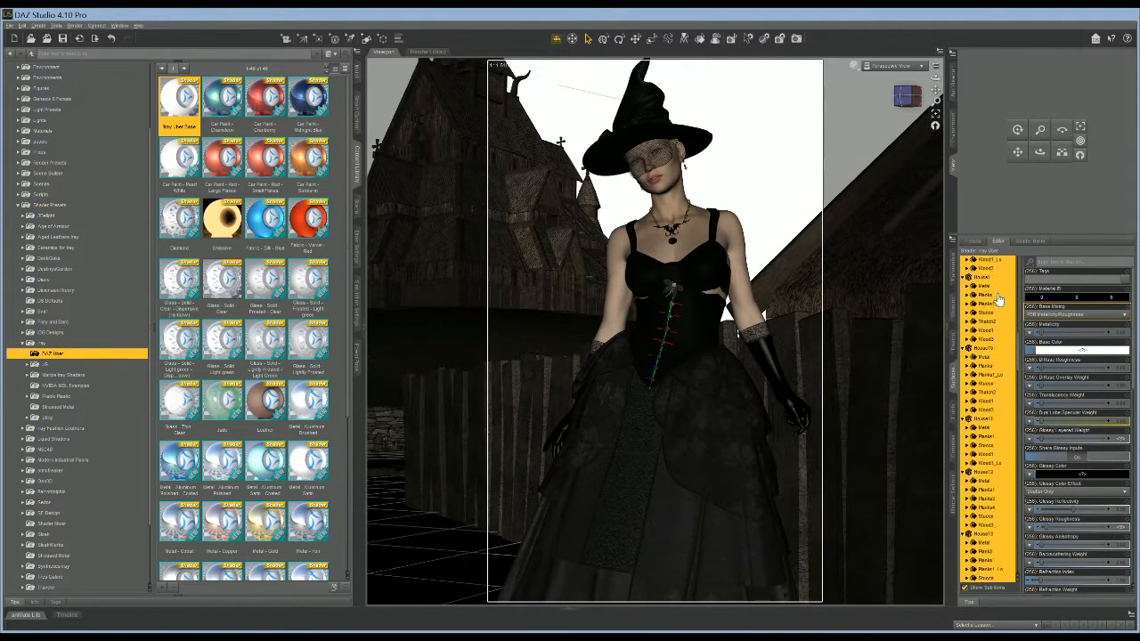
scroll(999, 299, down, 5)
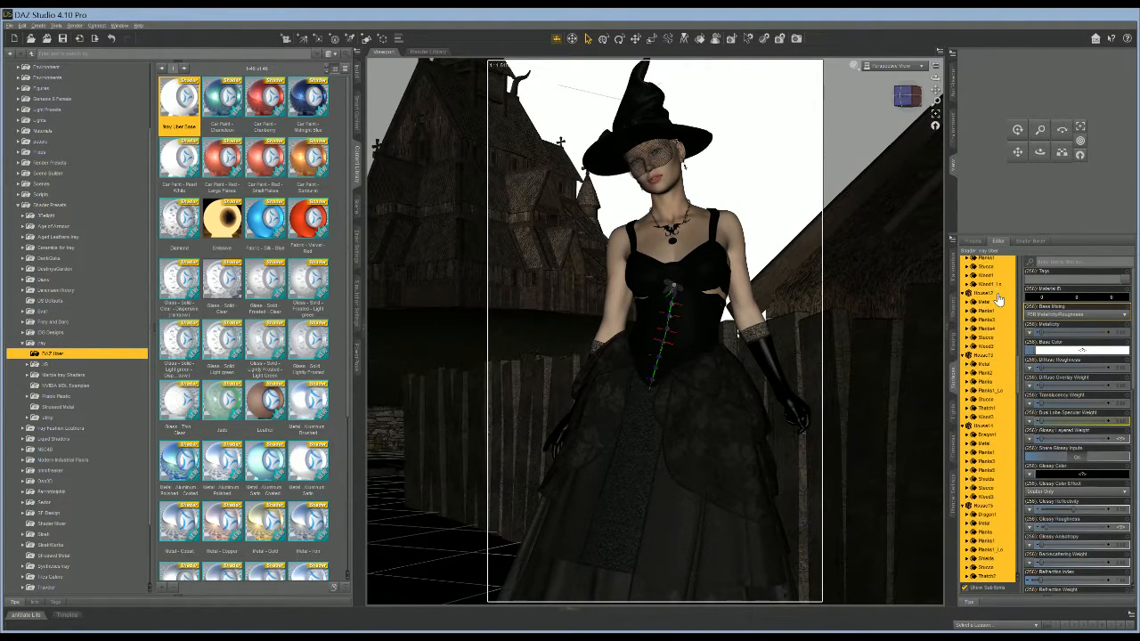
scroll(999, 299, down, 10)
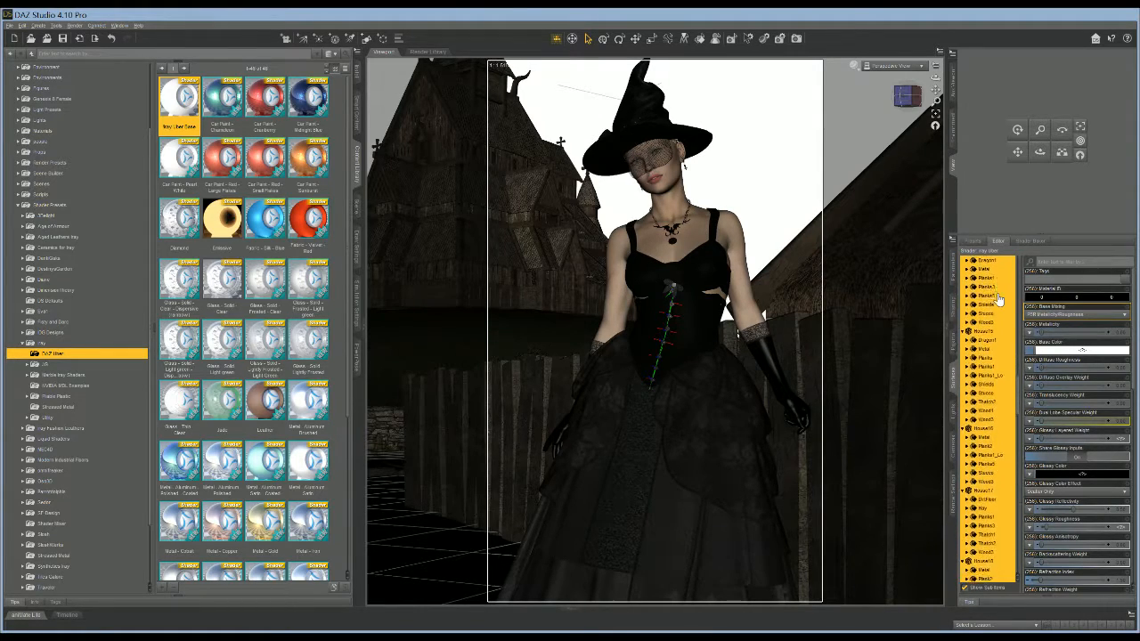
scroll(999, 299, down, 5)
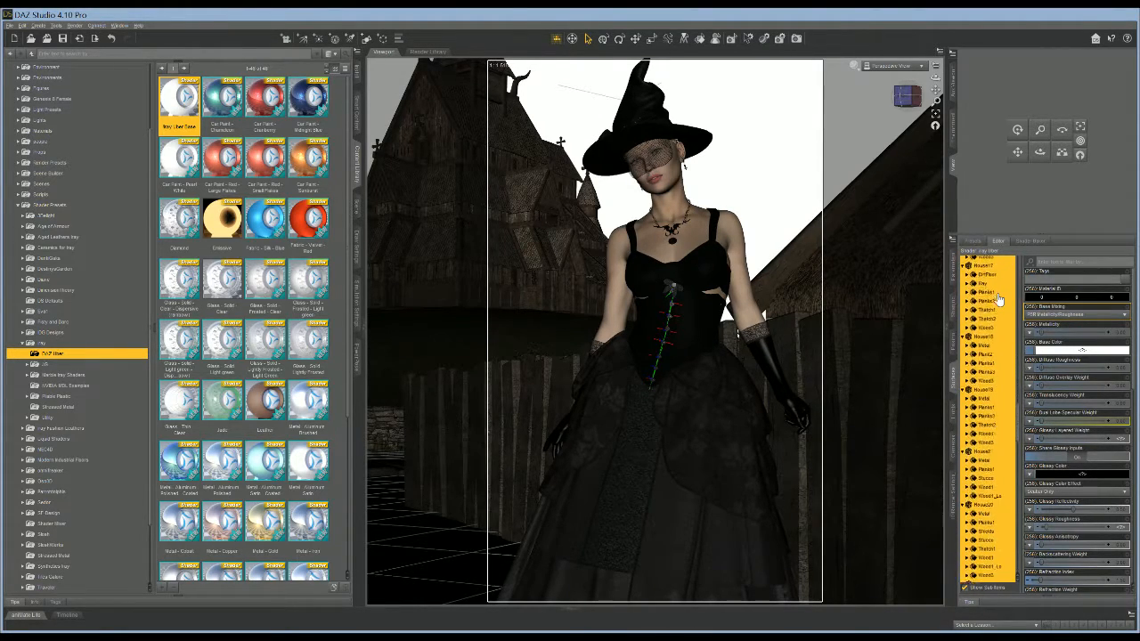
scroll(999, 299, down, 5)
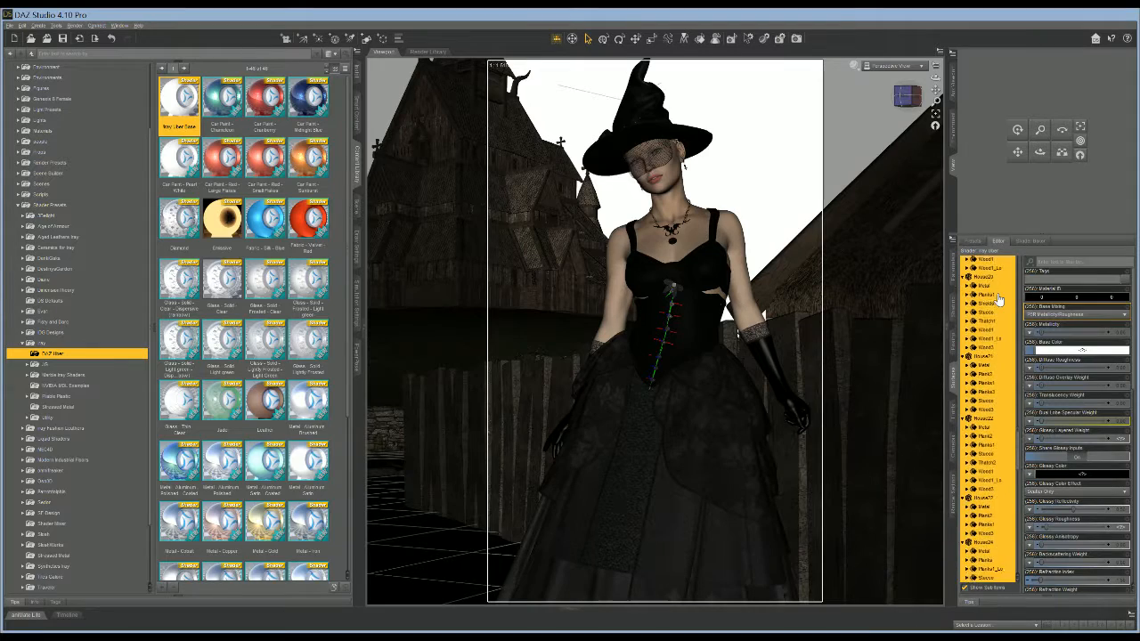
scroll(999, 299, down, 5)
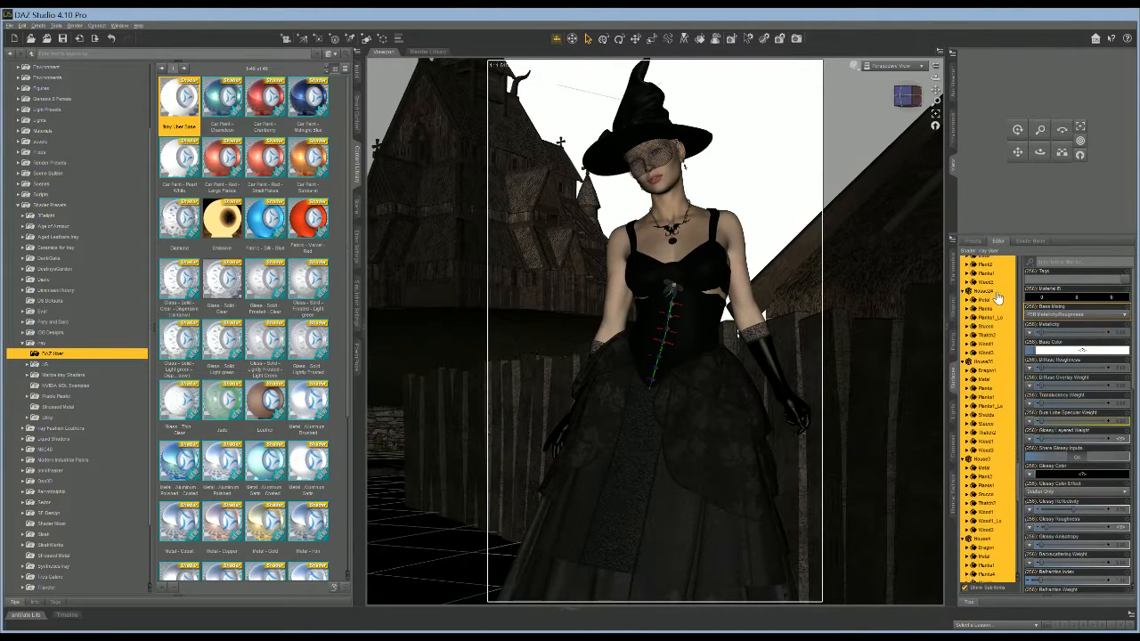
scroll(999, 297, down, 2)
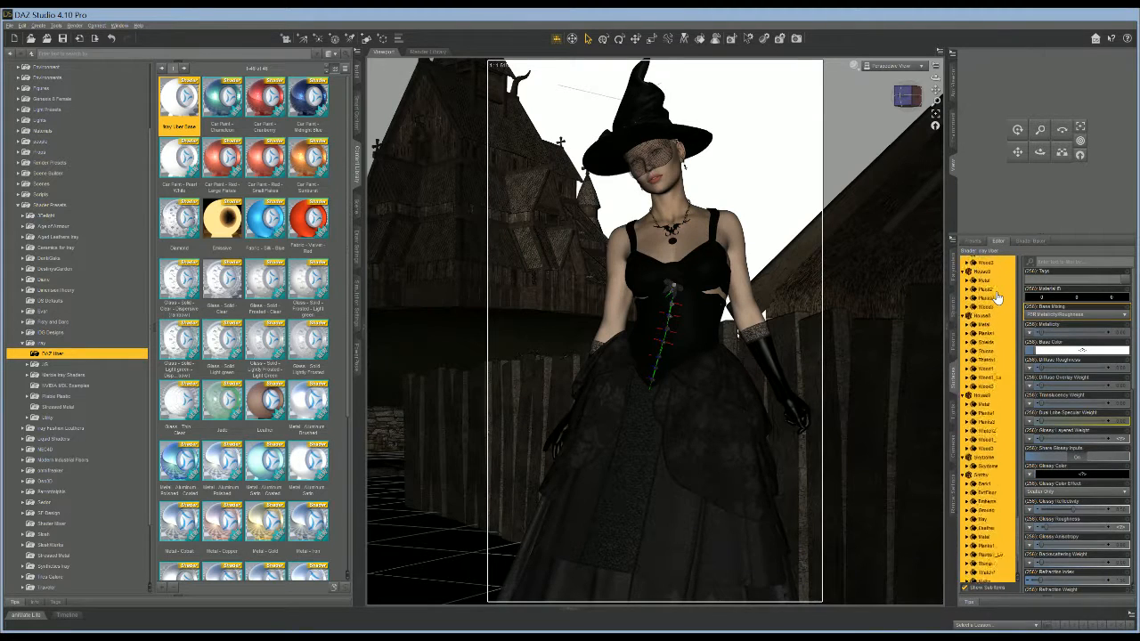
scroll(994, 299, down, 1)
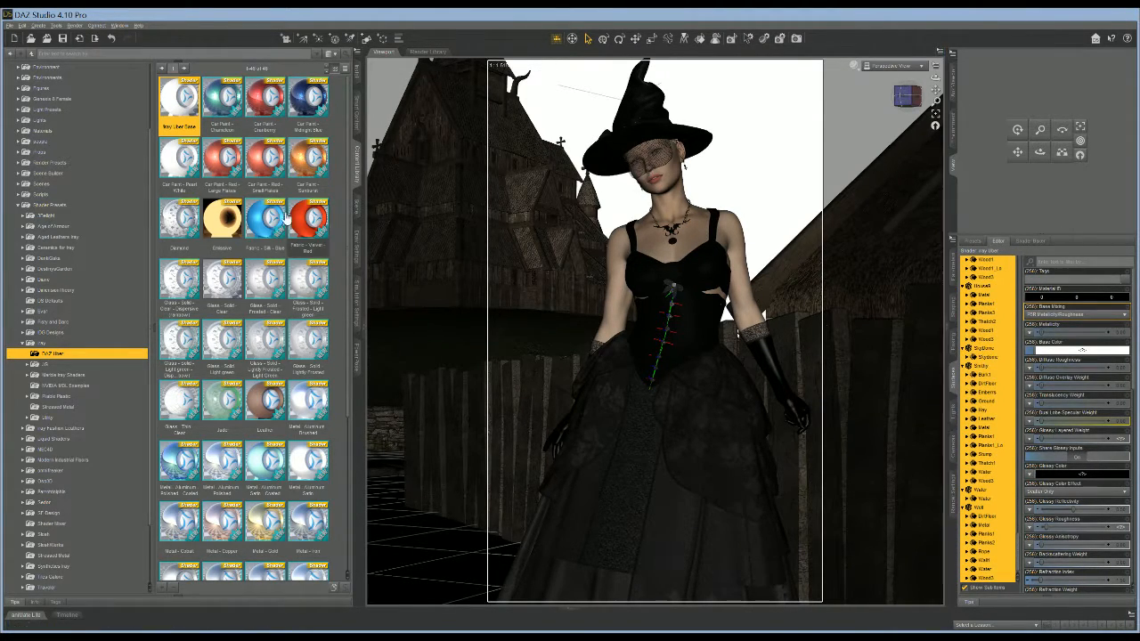
Step: Delete the SkyDome object from the Village group
click(356, 212)
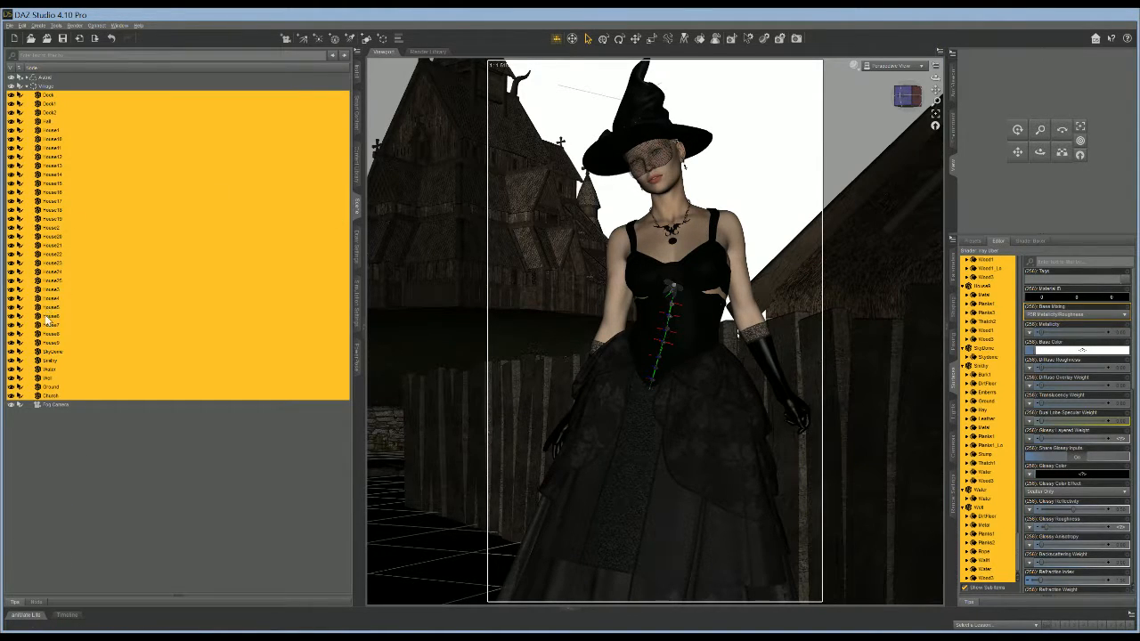
click(54, 353)
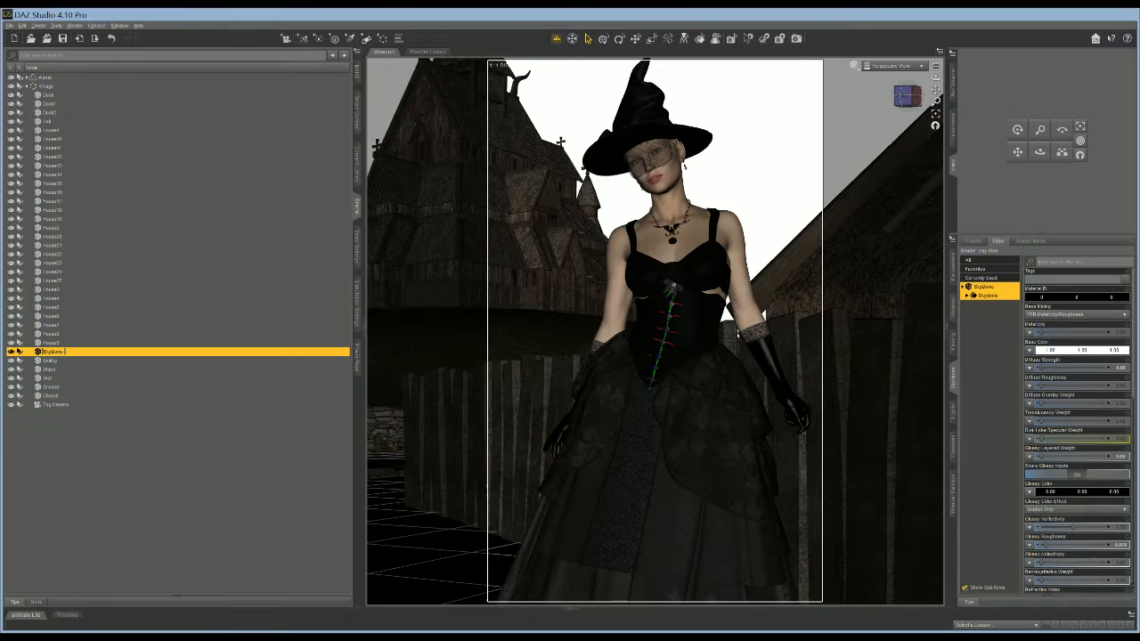
double_click(101, 354)
key(BackSpace)
click(117, 464)
click(112, 356)
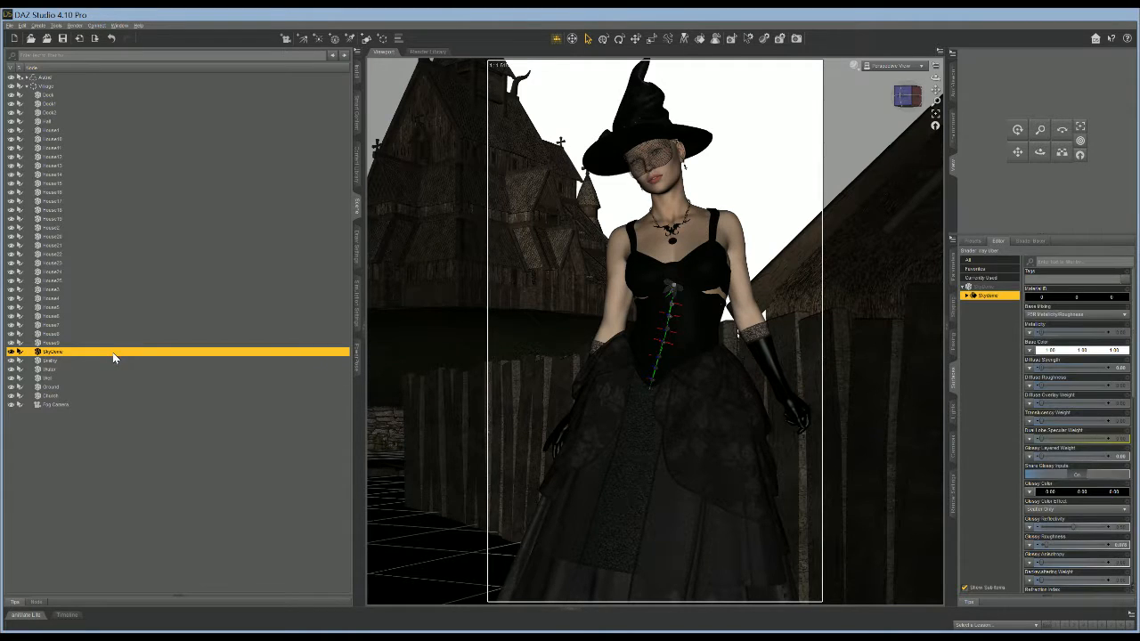
key(Delete)
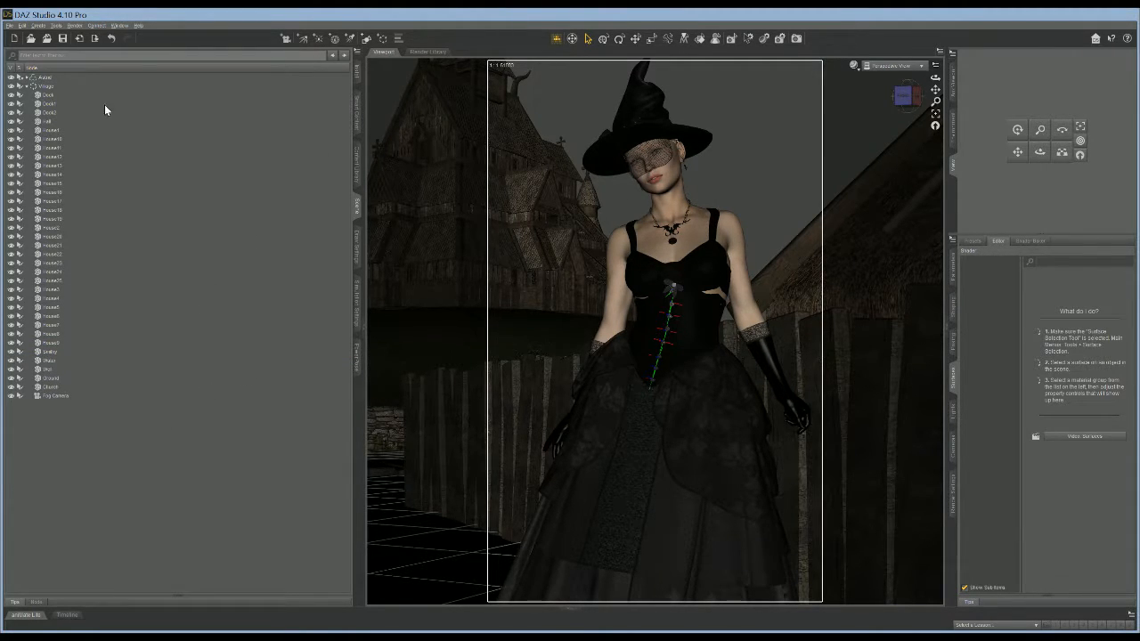
Step: Apply the Vega Sky 02 render settings preset from the Vega System HDRI Skydomes product
click(355, 116)
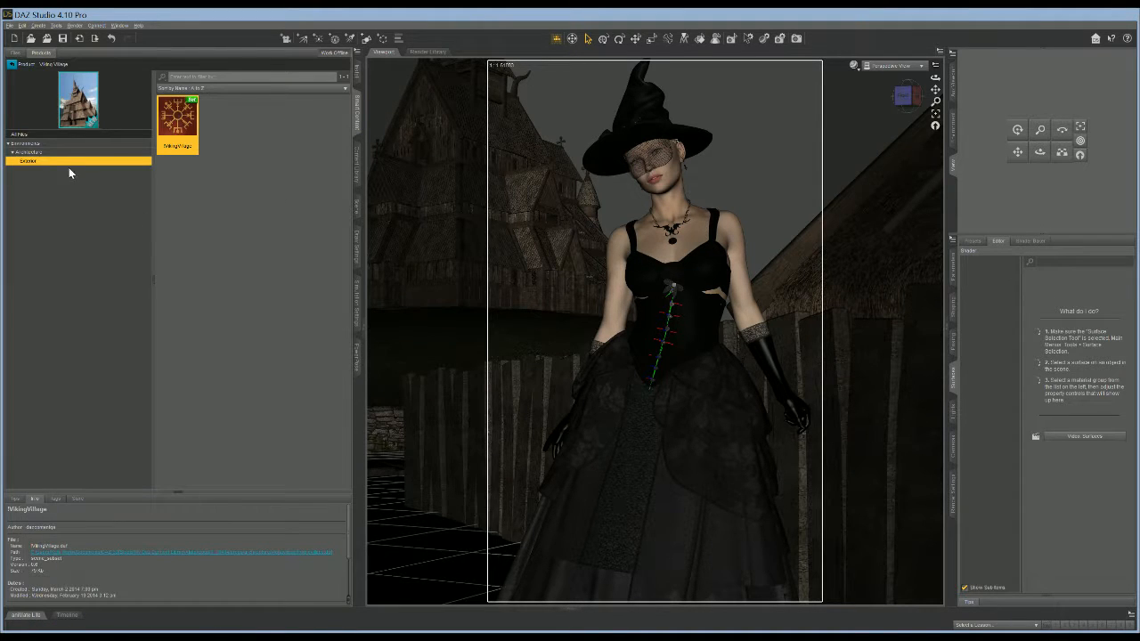
click(11, 67)
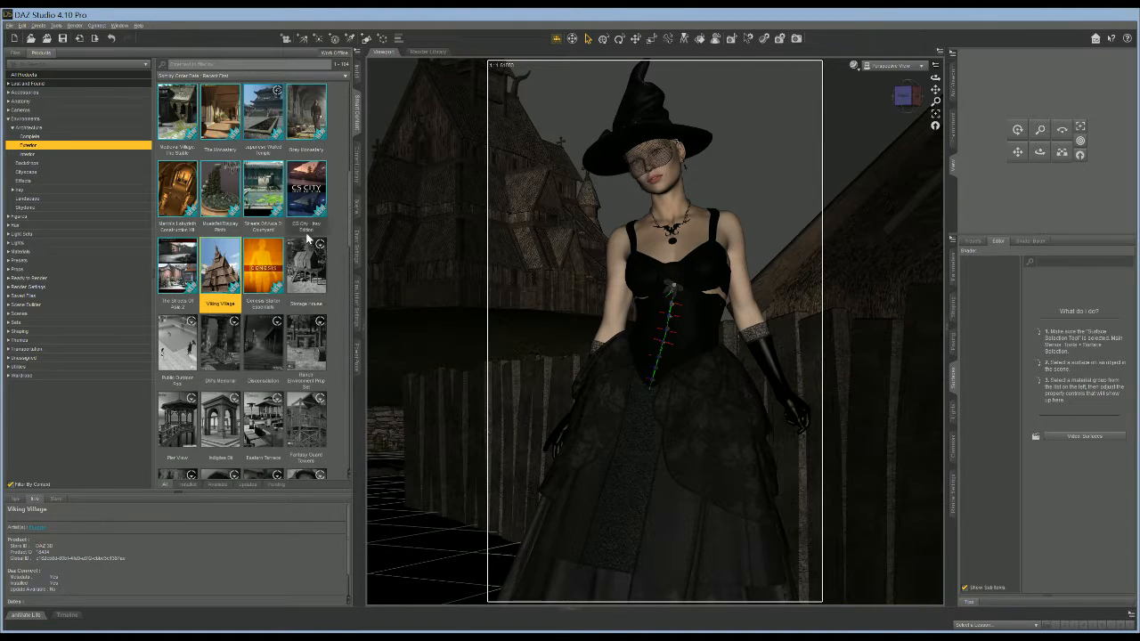
click(8, 118)
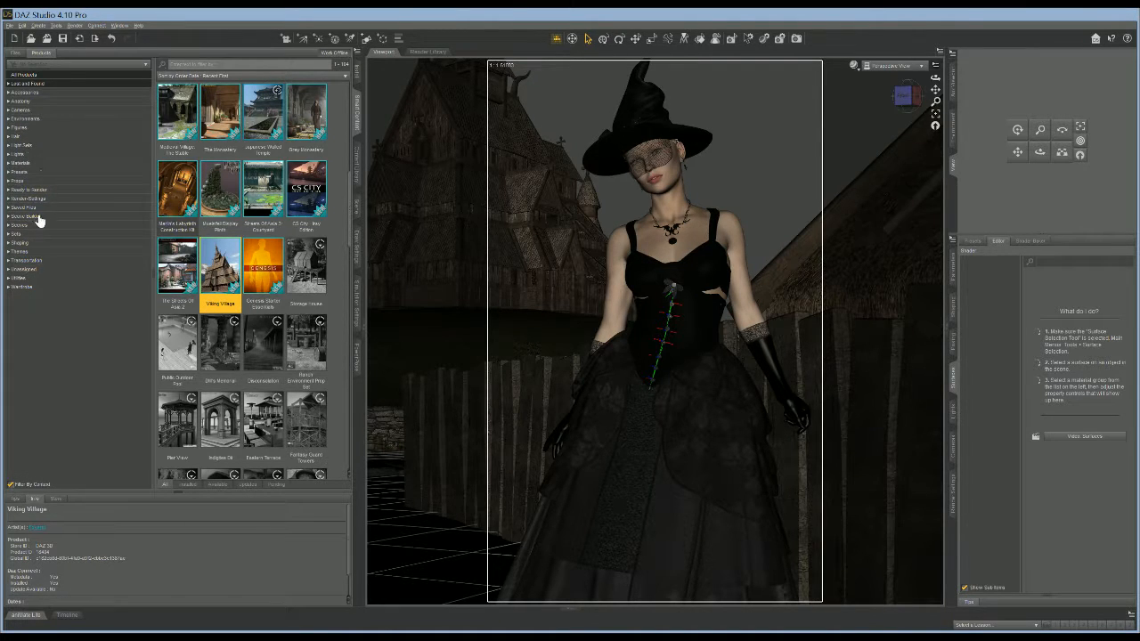
click(29, 200)
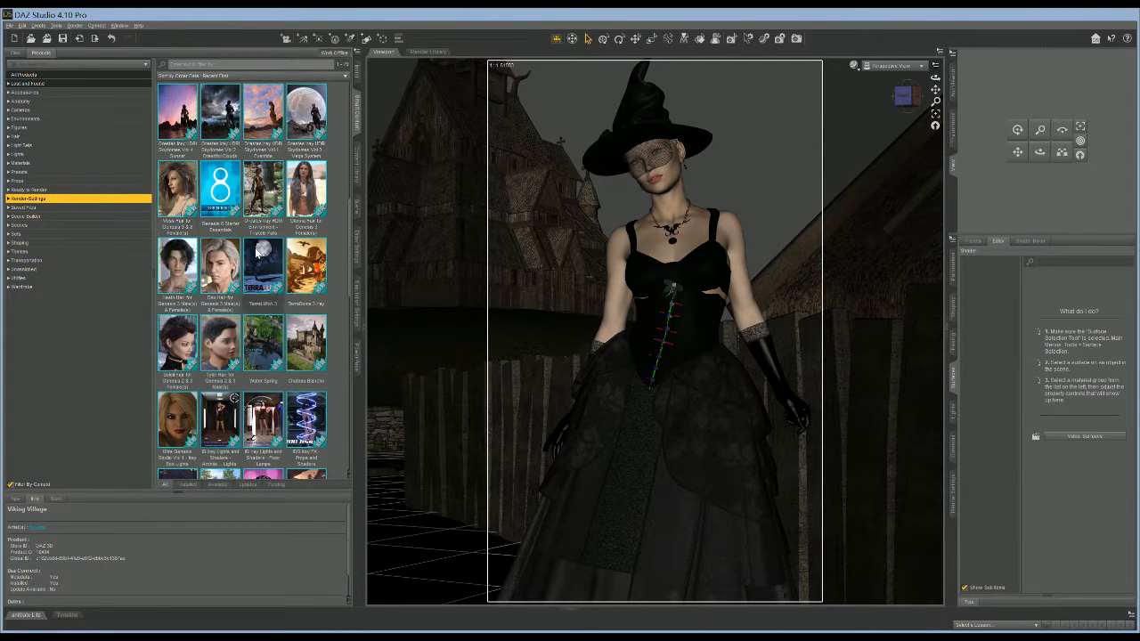
double_click(301, 131)
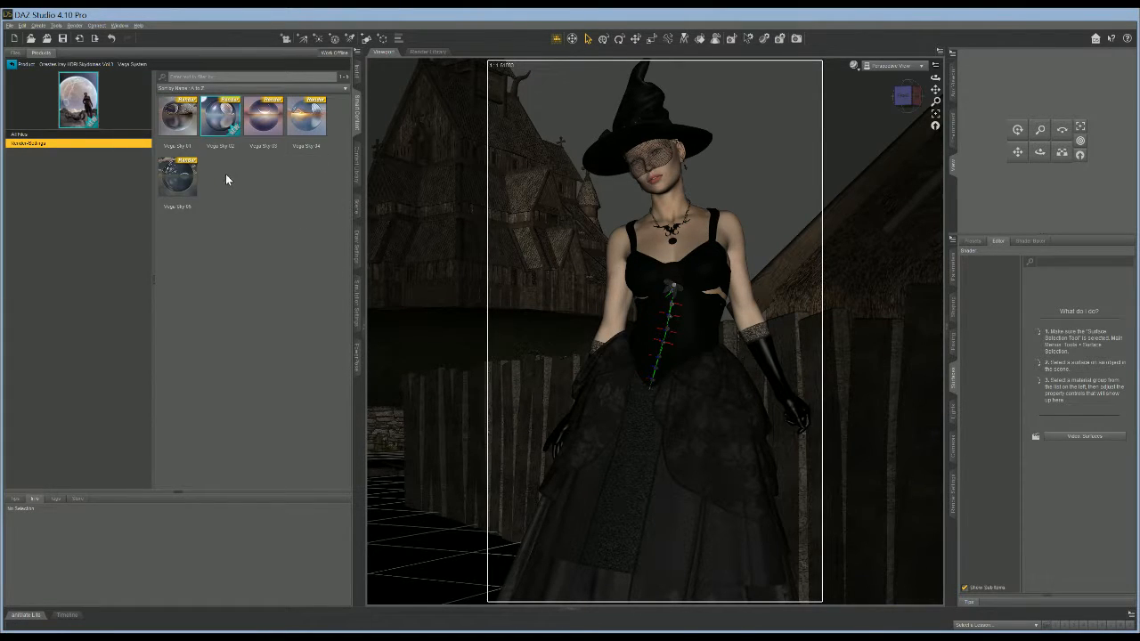
click(220, 120)
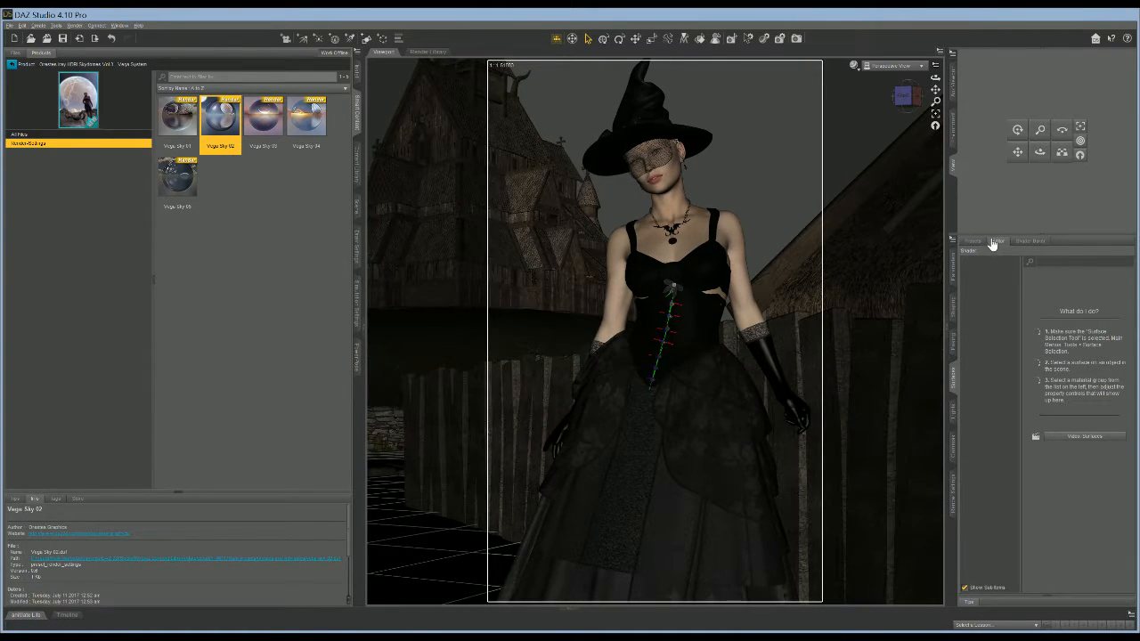
Step: Change the pixel size in the general render settings and start a test render with NVIDIA Iray
click(953, 489)
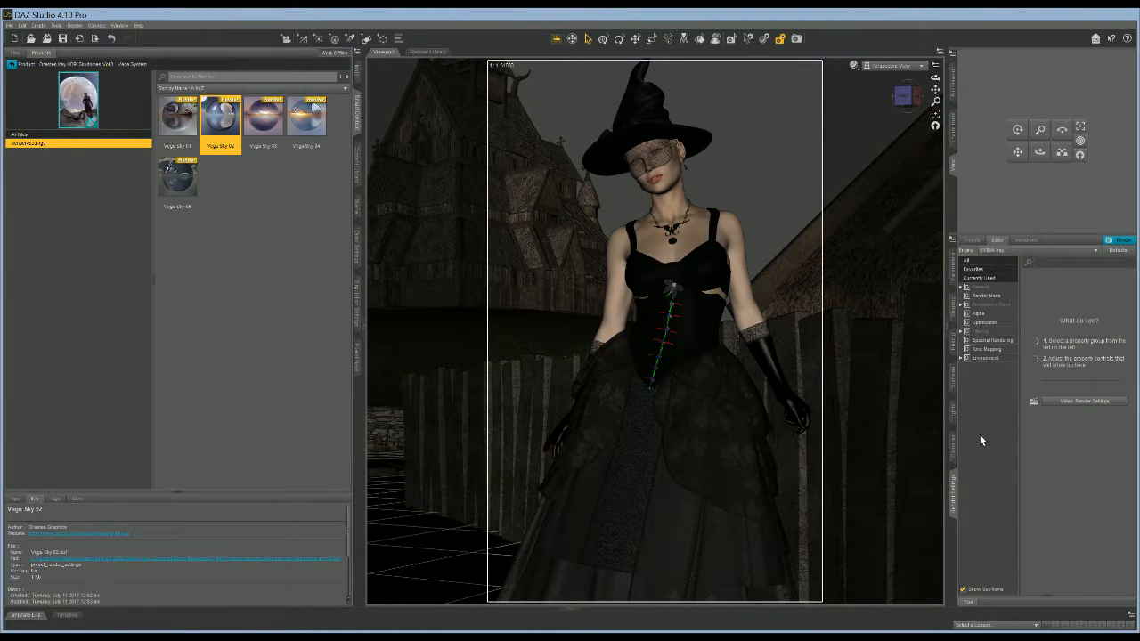
click(980, 288)
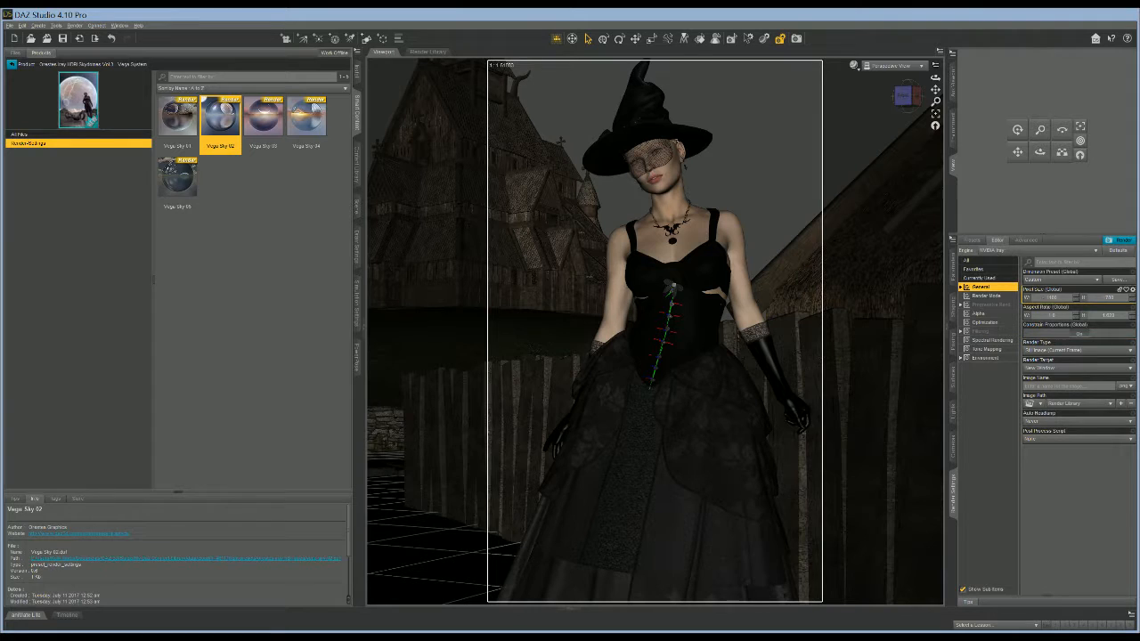
click(1108, 298)
click(1118, 241)
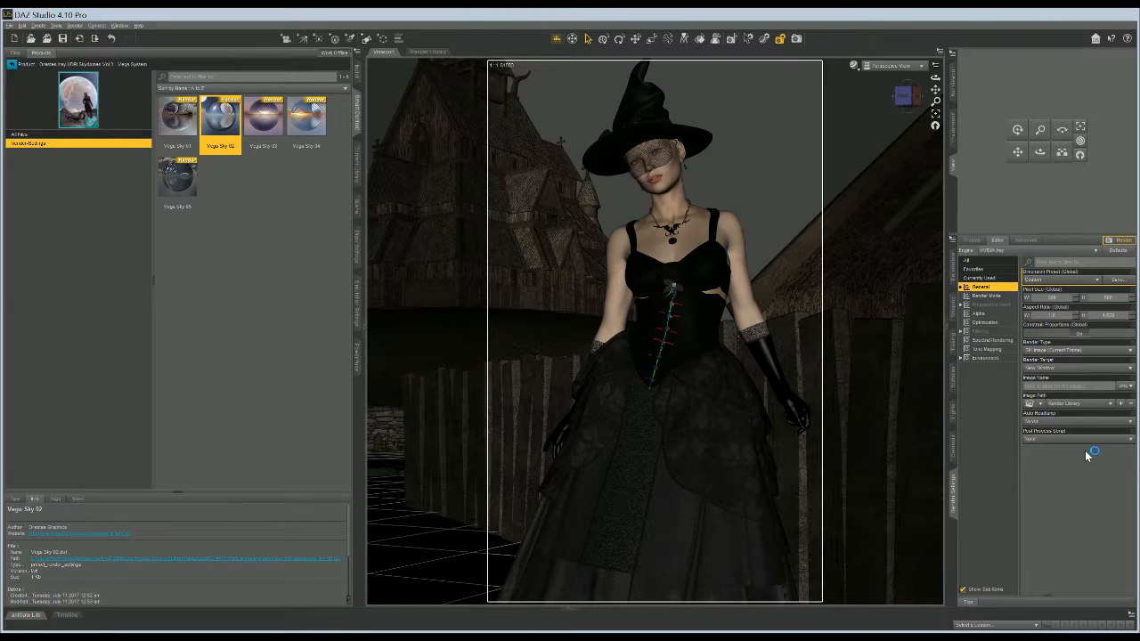
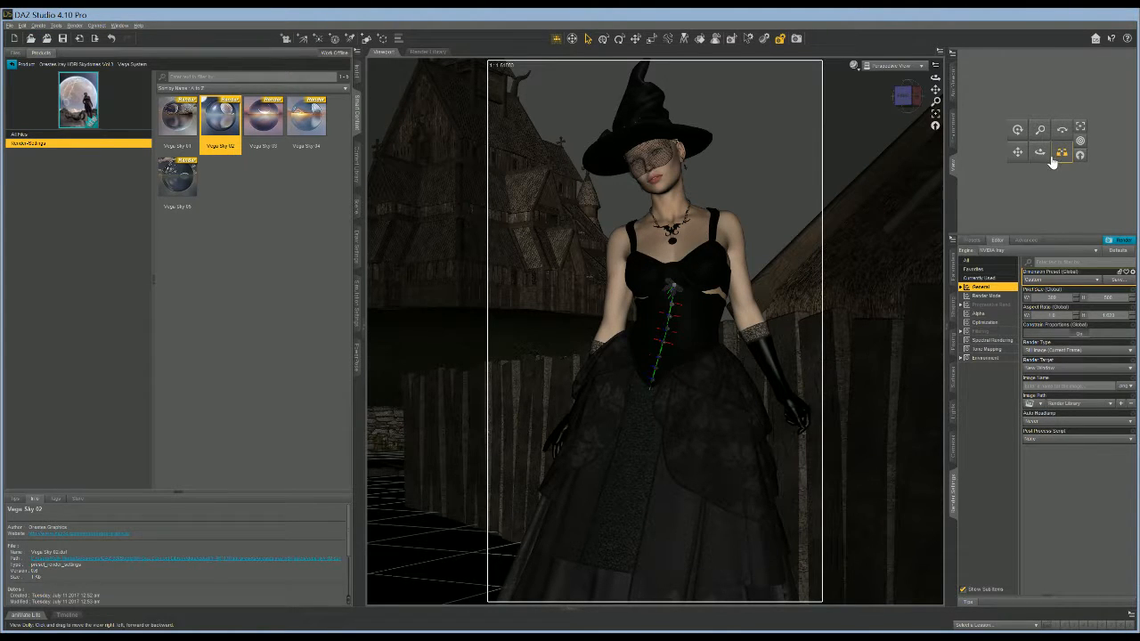
Step: Collapse the Village group in the scene hierarchy and reframe the view closer on Astrid's upper body with the church behind
drag(1061, 153, 1066, 211)
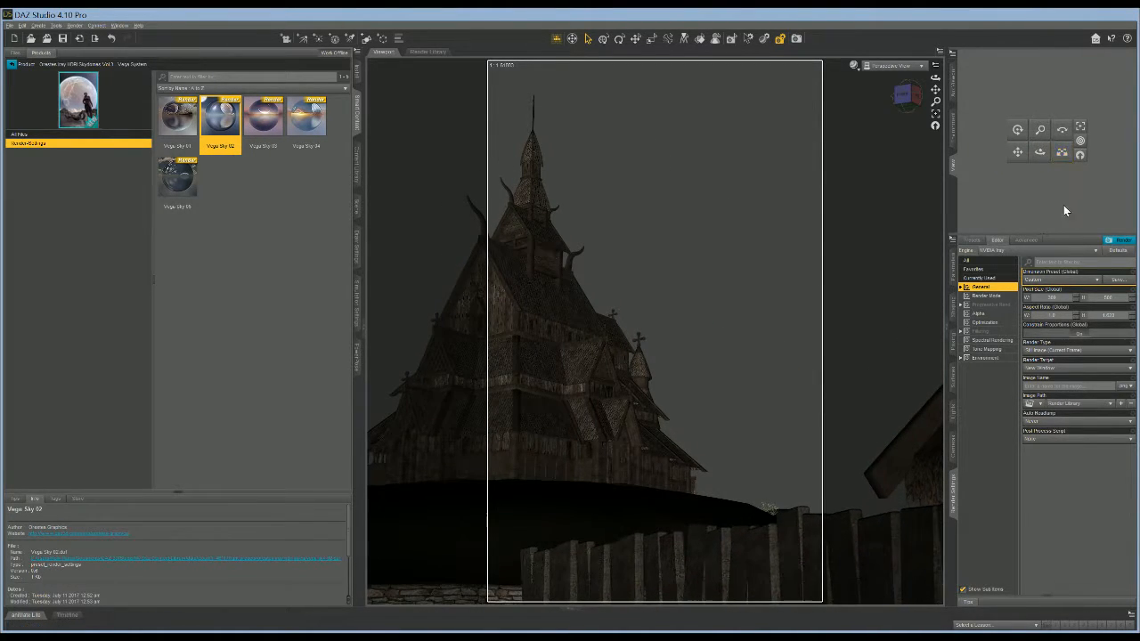
click(357, 207)
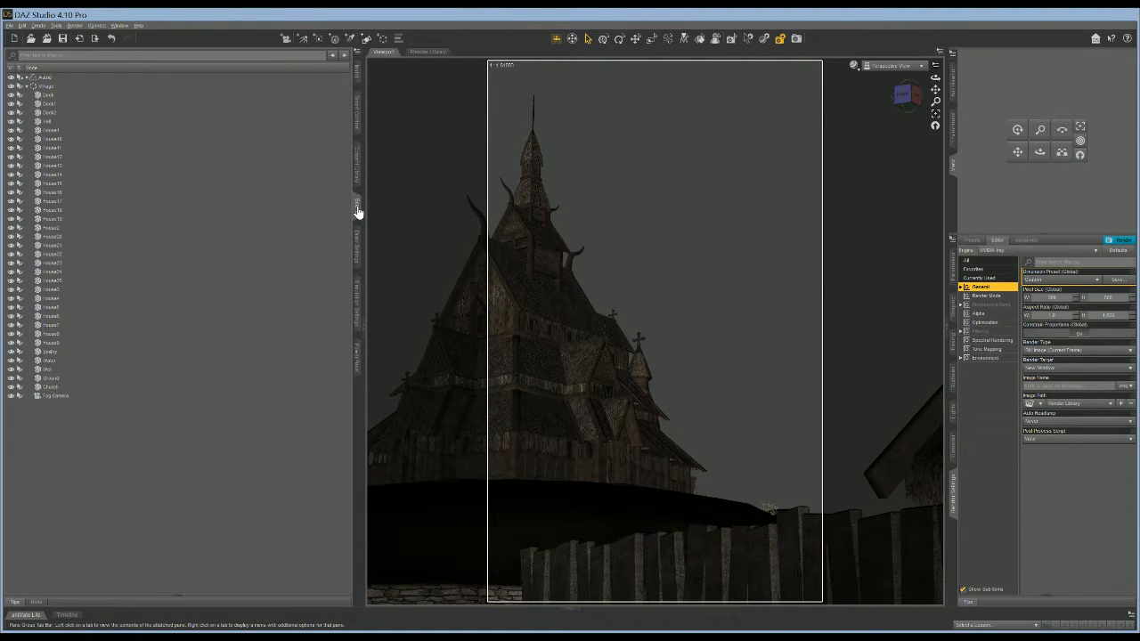
click(26, 86)
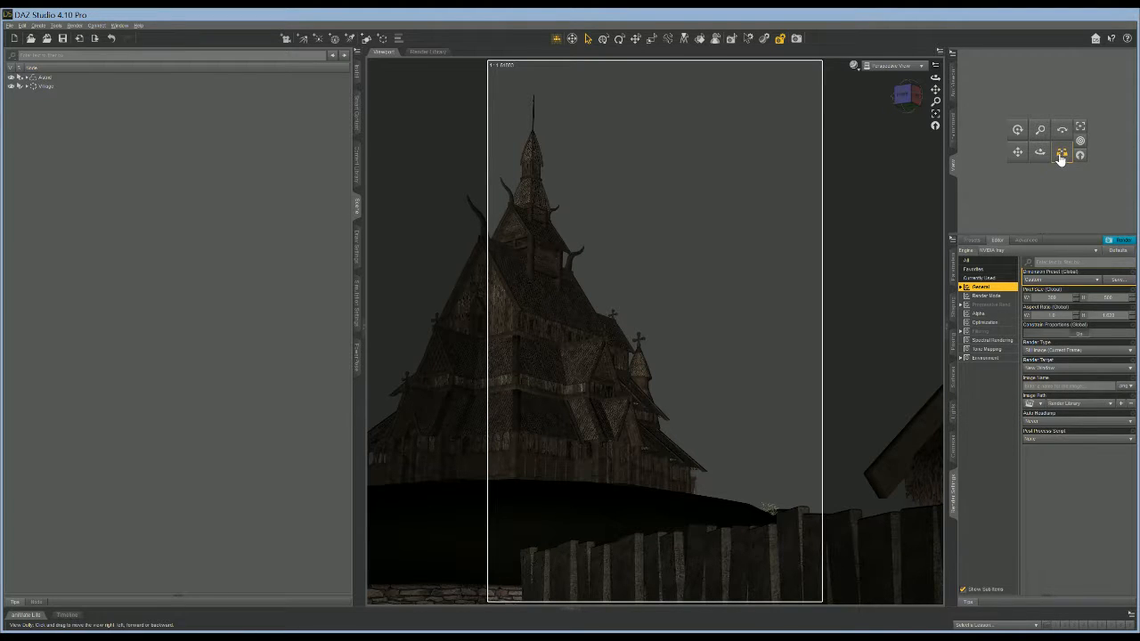
drag(1060, 158, 1102, 88)
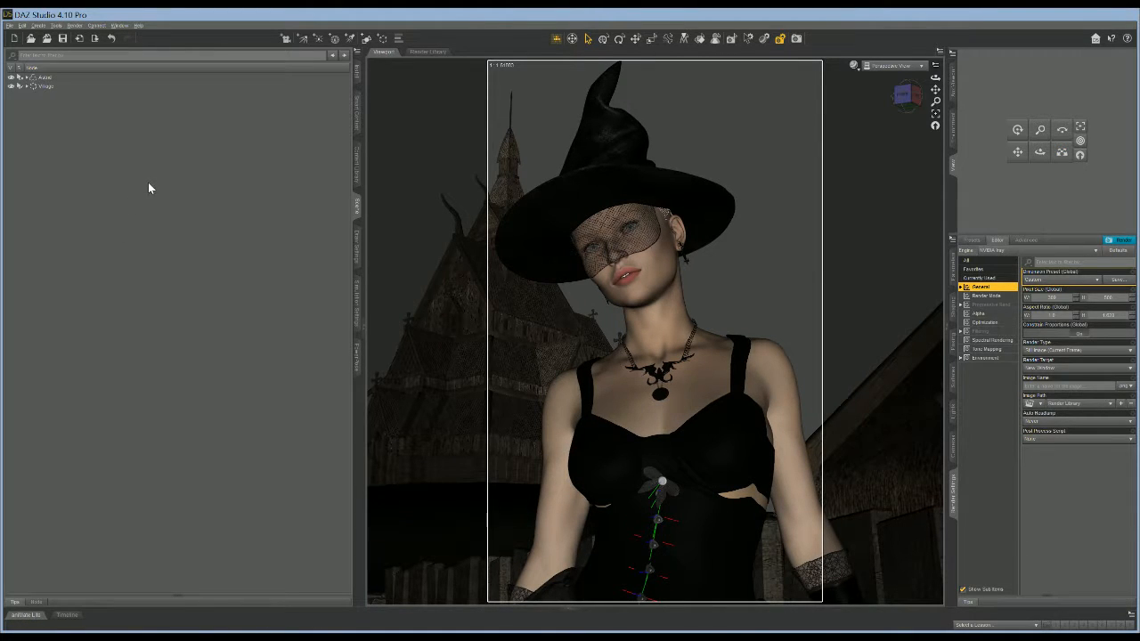
Step: Select Astrid and use PowerPose to twist and bend her upper neck so her face turns toward the viewer
click(45, 77)
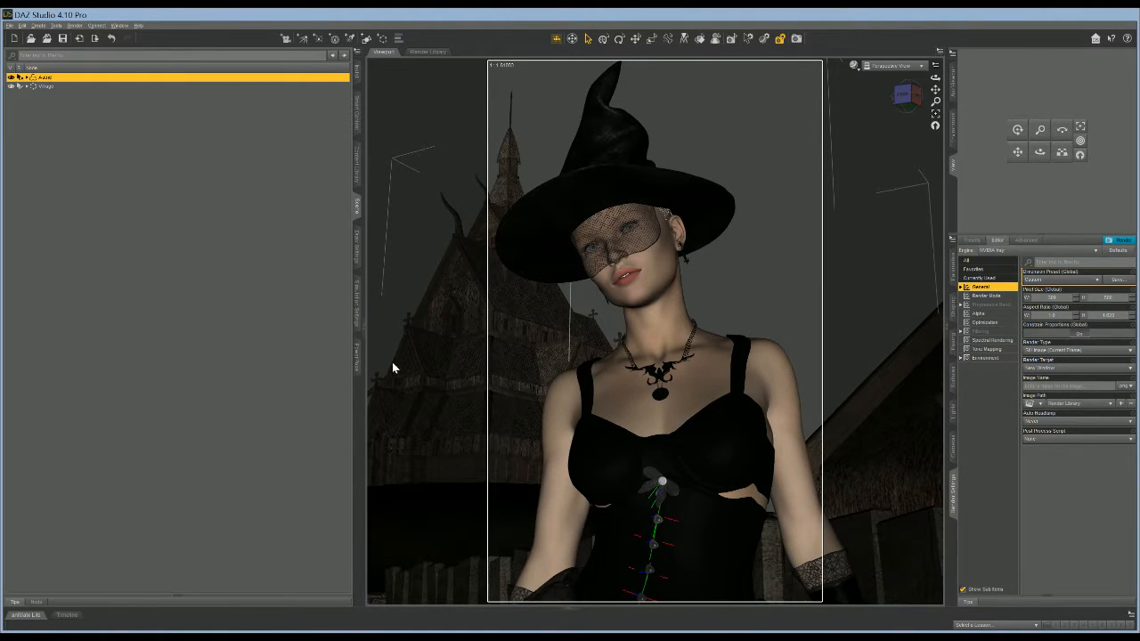
click(359, 354)
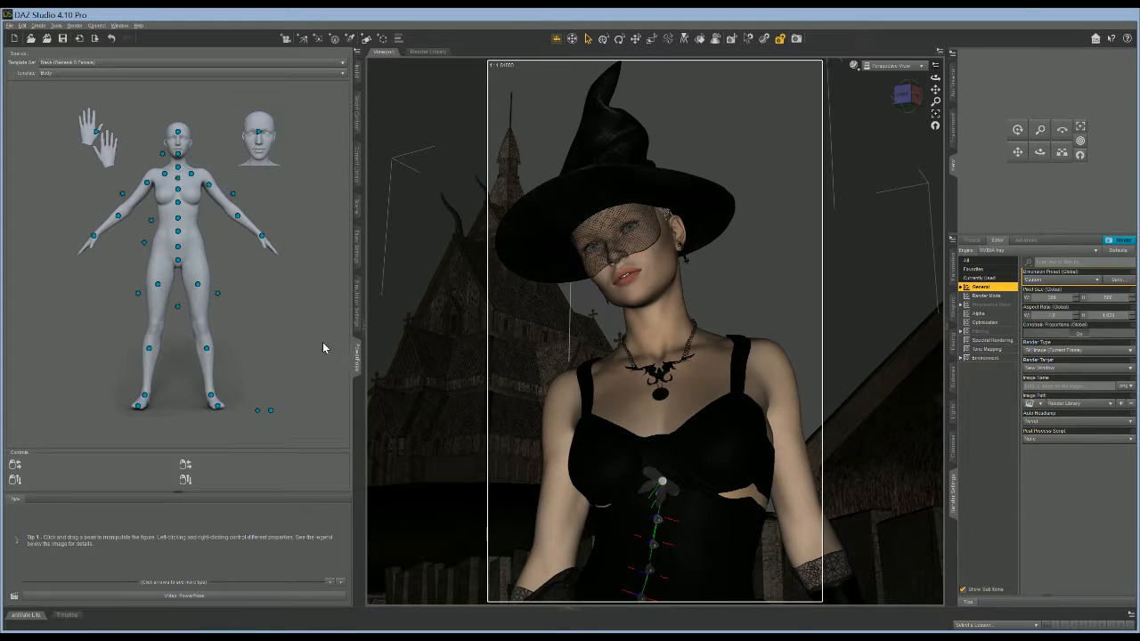
click(177, 158)
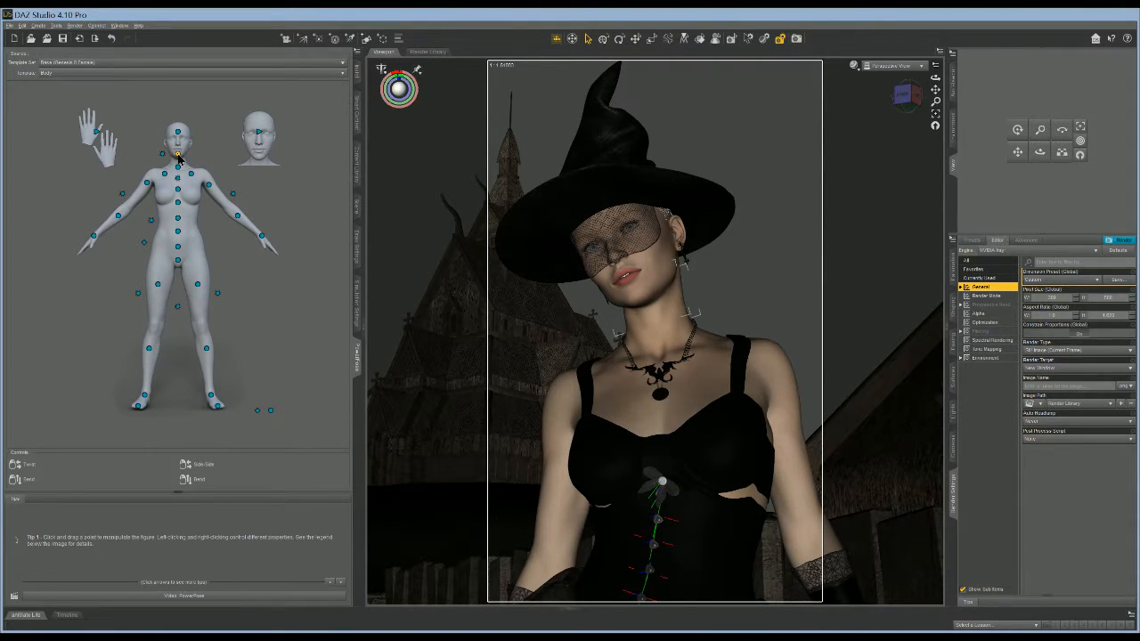
drag(178, 157, 210, 163)
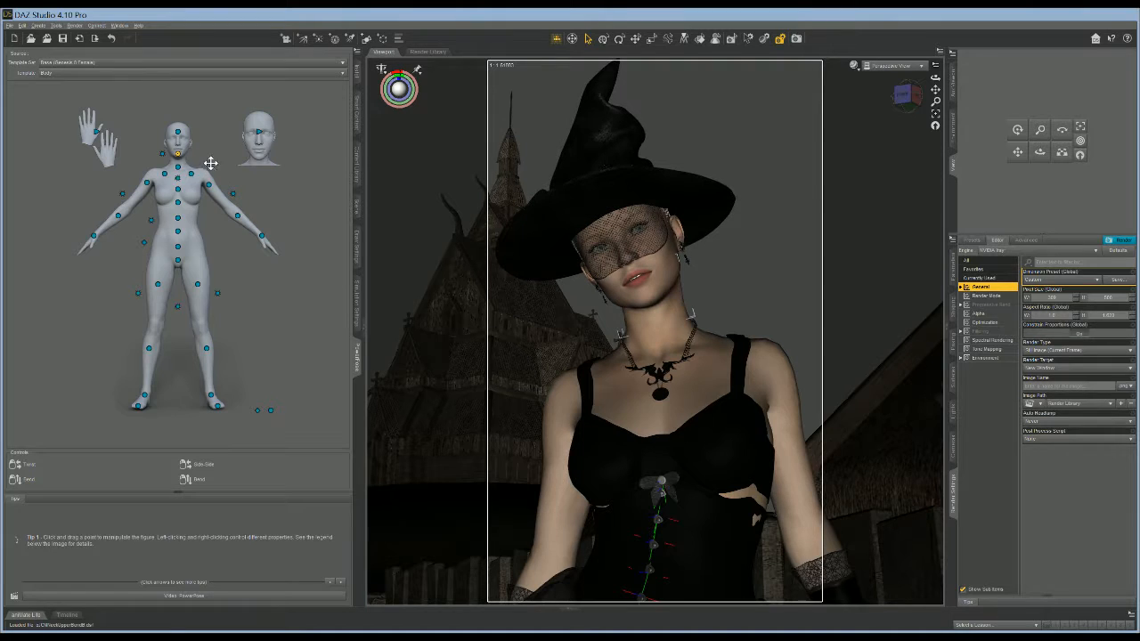
Step: Switch PowerPose to the Head template and adjust the direction of both eyes so Astrid looks toward the viewer
click(259, 135)
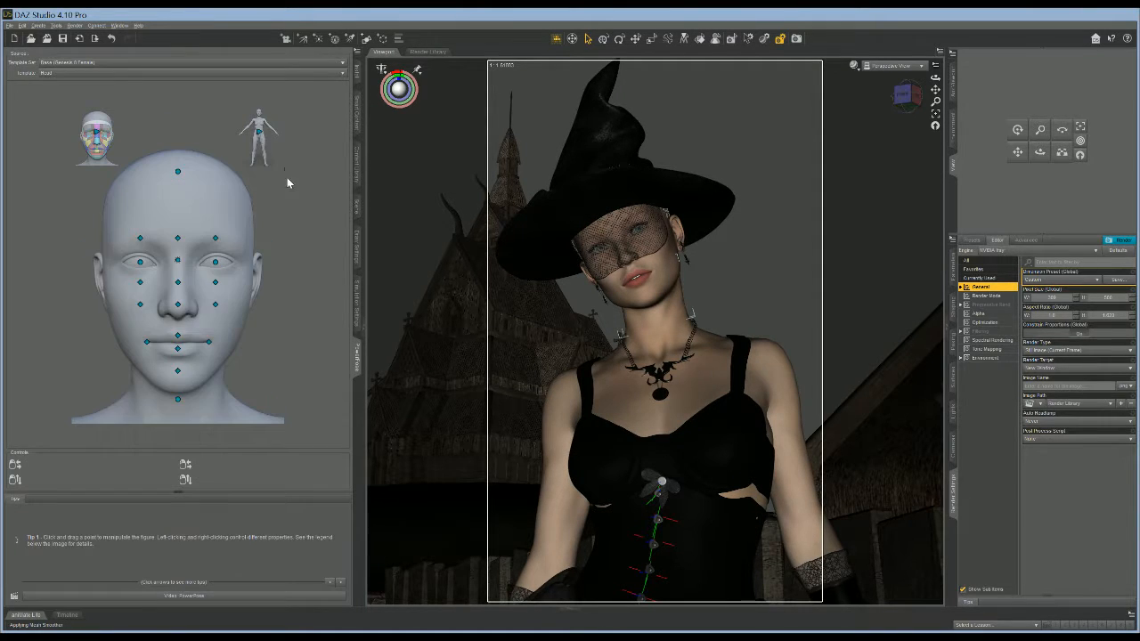
mouse_move(178, 260)
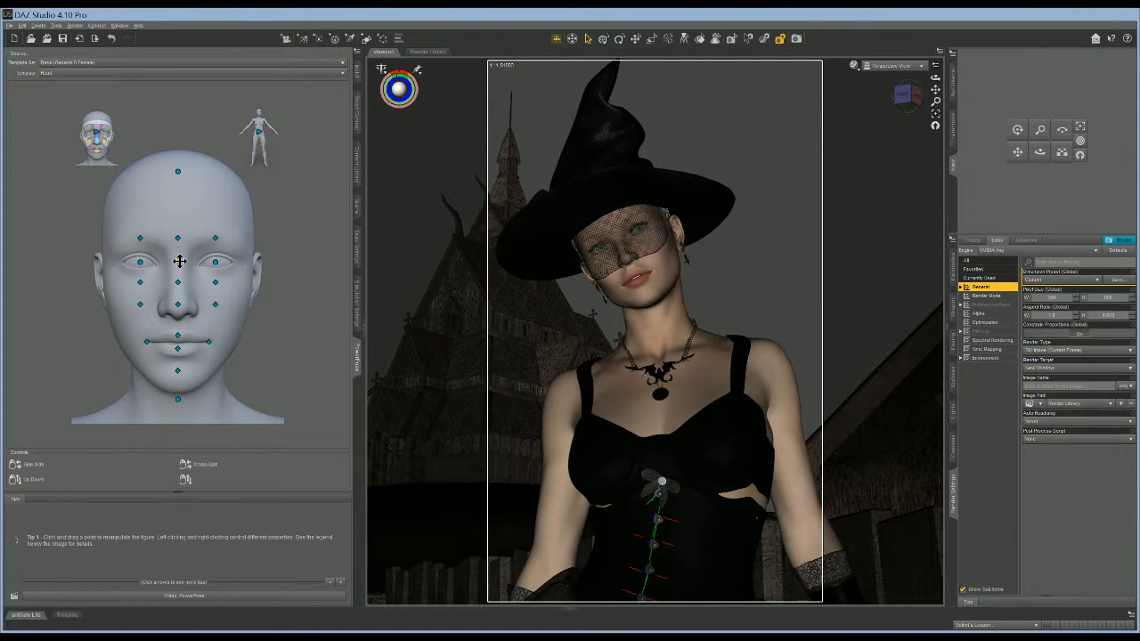
drag(178, 261, 175, 281)
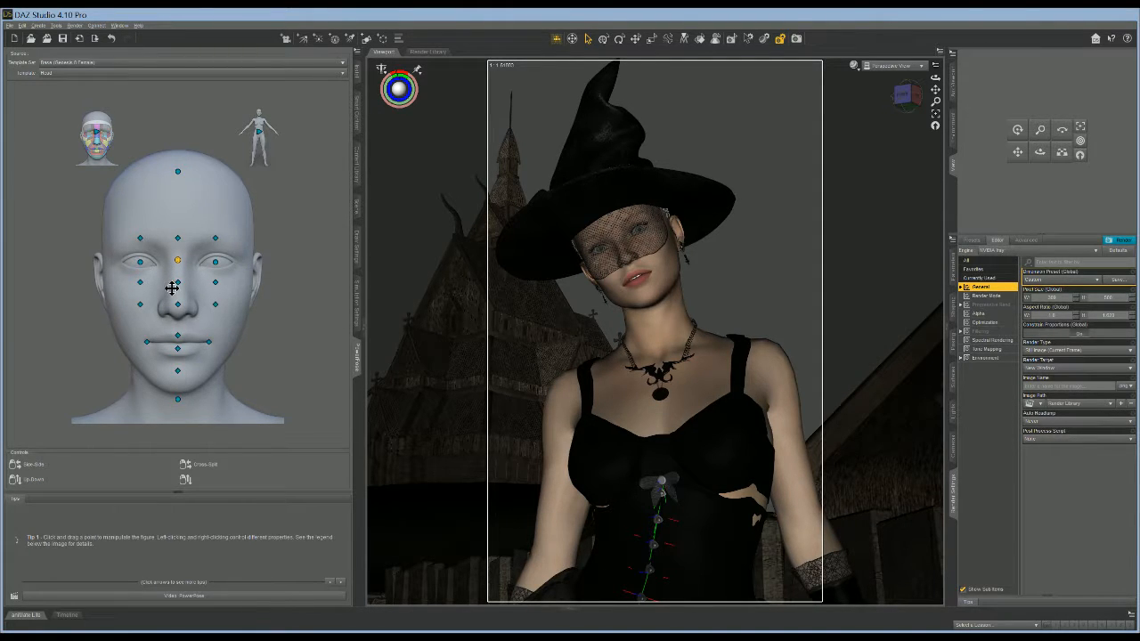
drag(172, 287, 338, 318)
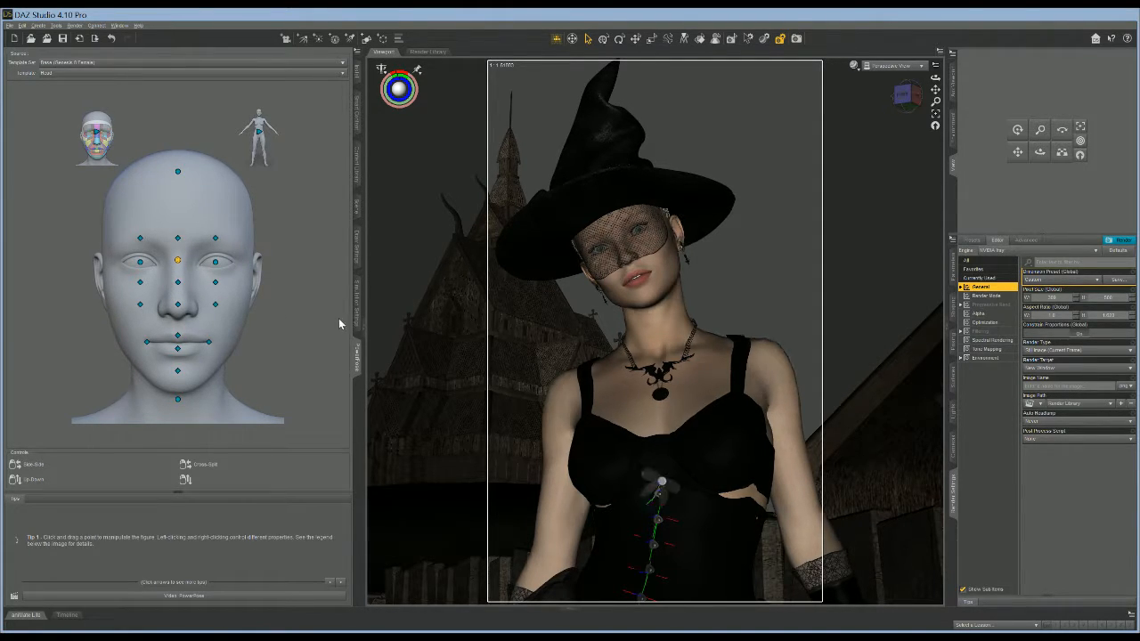
Step: Open Astrid's mouth slightly with the Mouth Open control at the upper lip
click(177, 337)
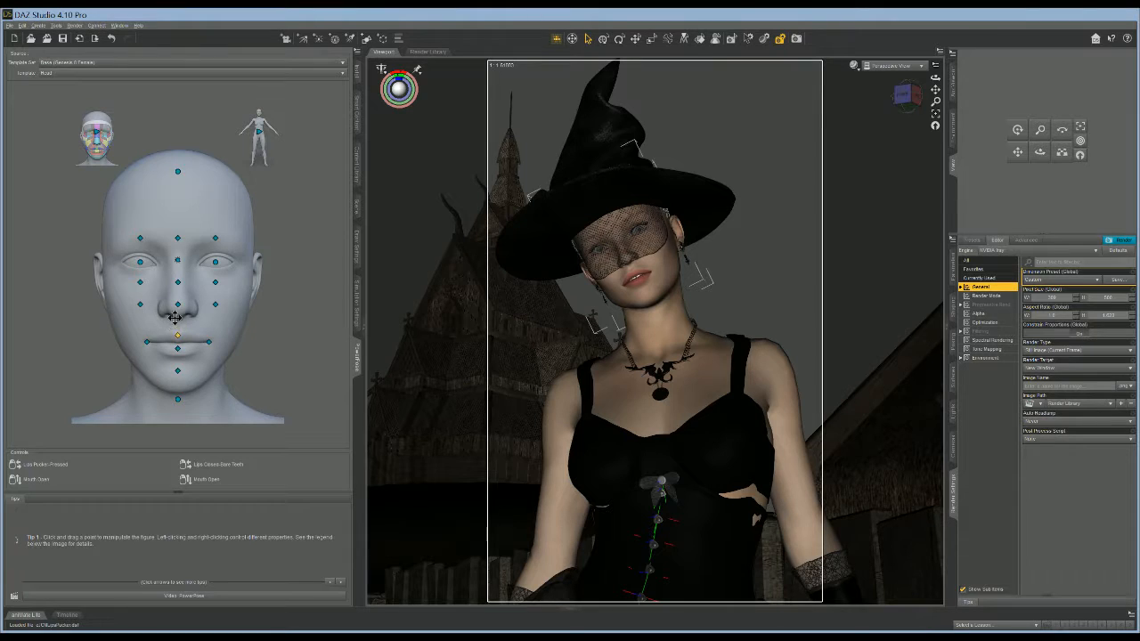
mouse_move(175, 318)
mouse_down()
mouse_move(179, 355)
mouse_move(225, 354)
mouse_move(162, 348)
mouse_move(179, 339)
mouse_up()
drag(176, 343, 179, 396)
drag(171, 309, 186, 386)
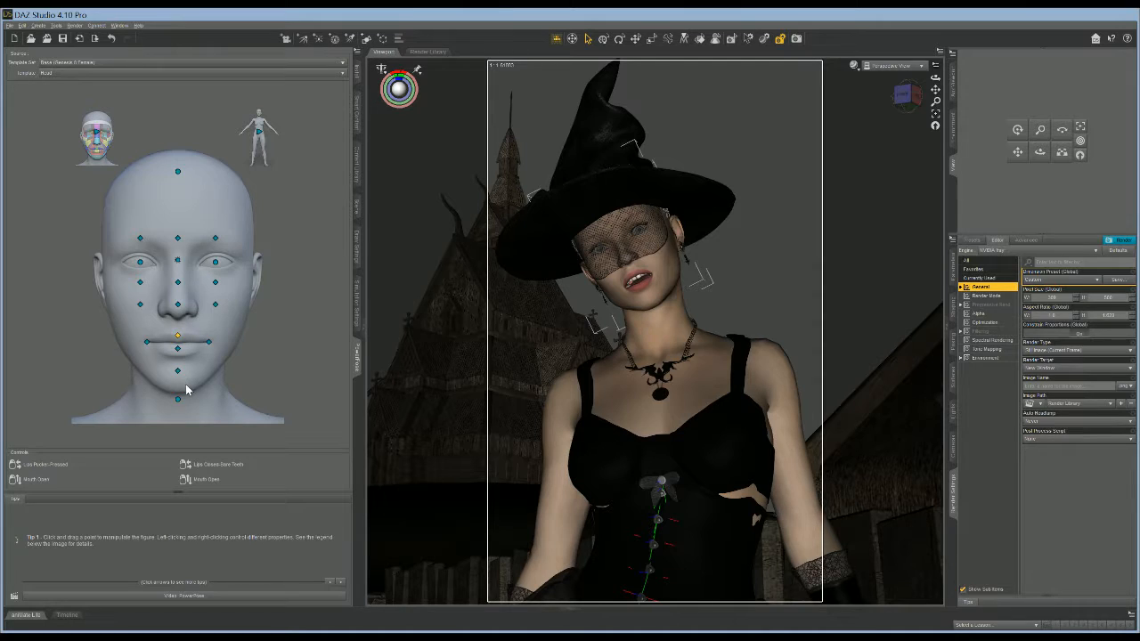
Step: Raise the right and left corners of Astrid's mouth to form a smile
click(147, 342)
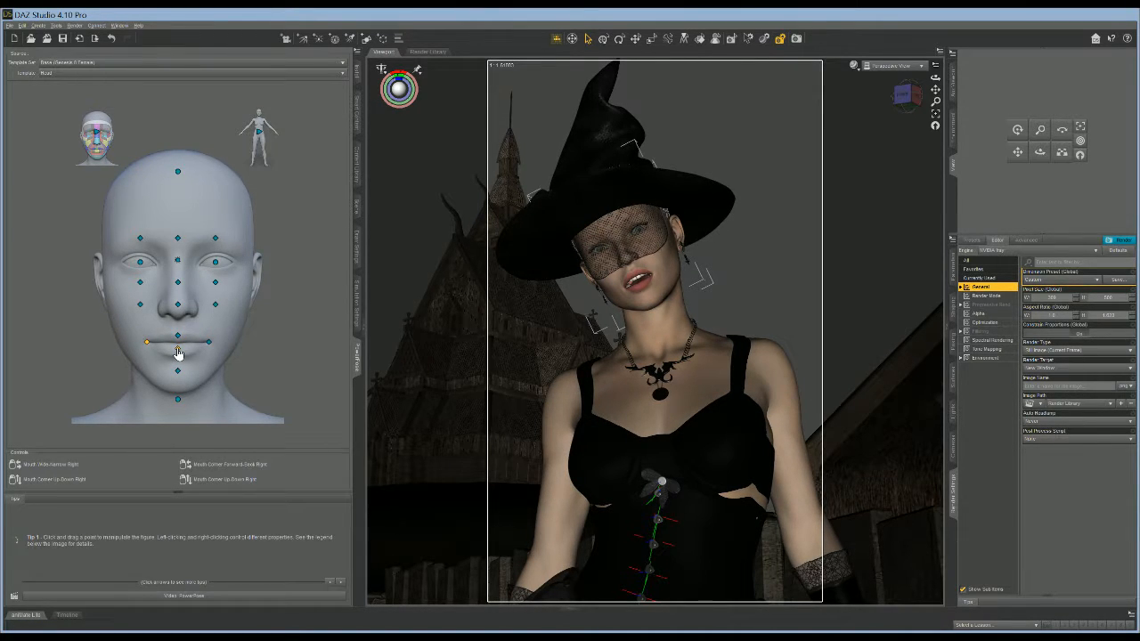
click(178, 354)
drag(178, 353, 142, 308)
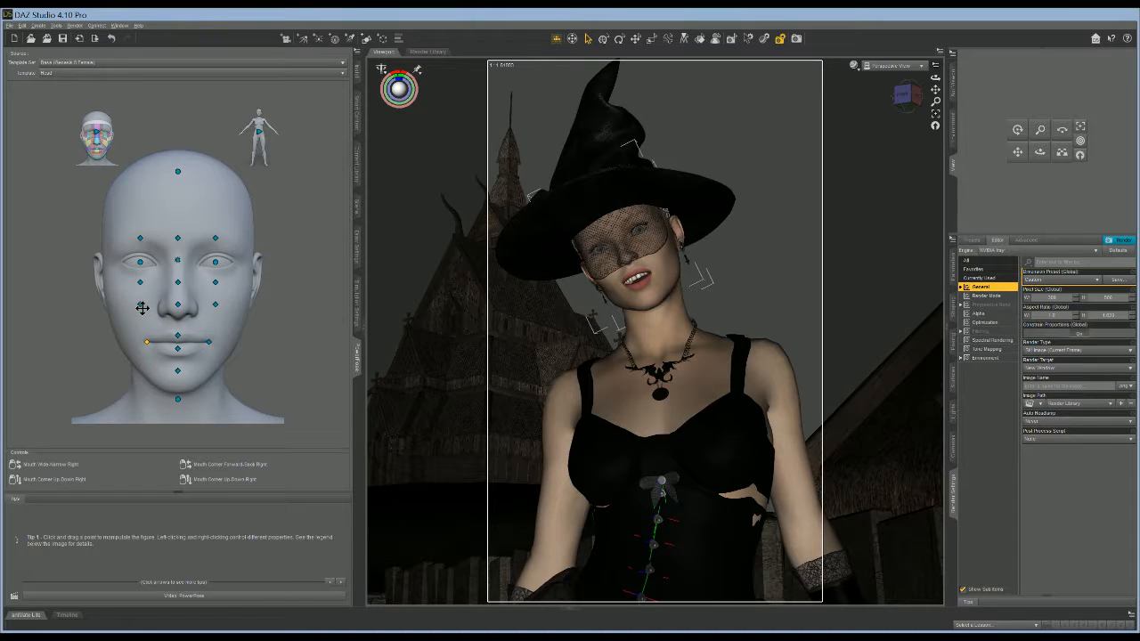
drag(208, 343, 207, 317)
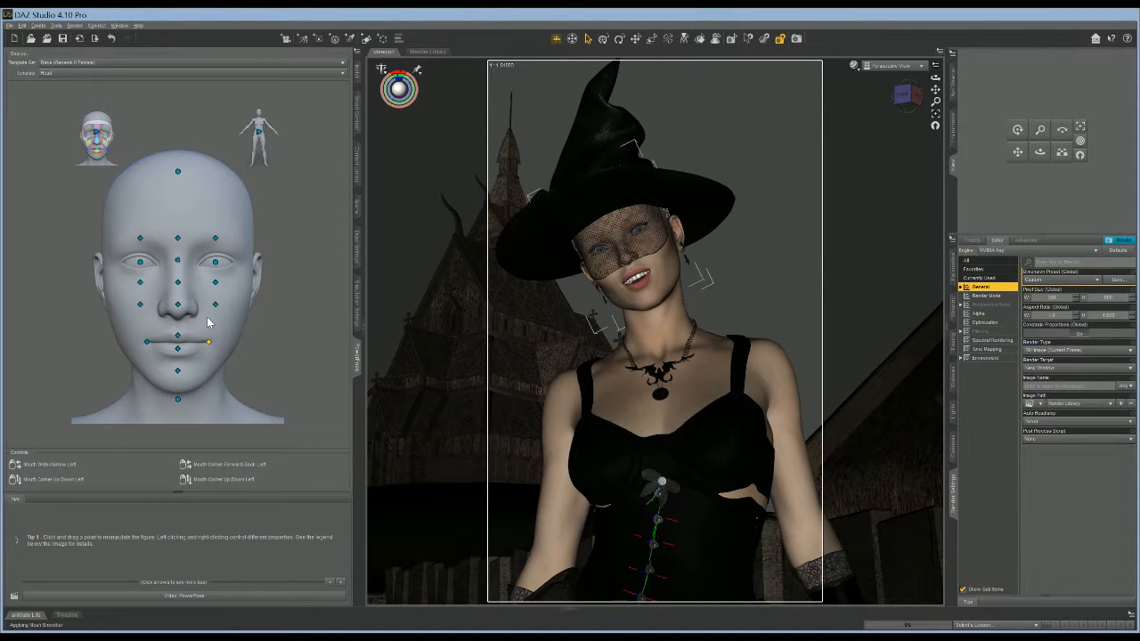
Step: Narrow Astrid's eyes slightly and adjust her brows, left eyelid and left cheek to refine the facial expression
click(178, 238)
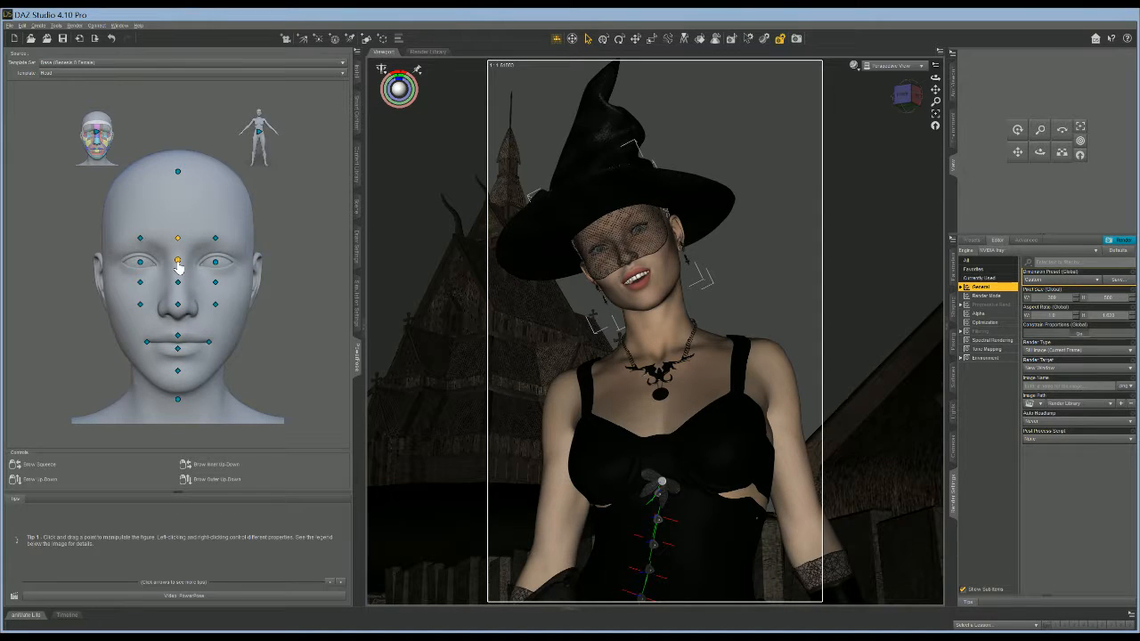
click(179, 283)
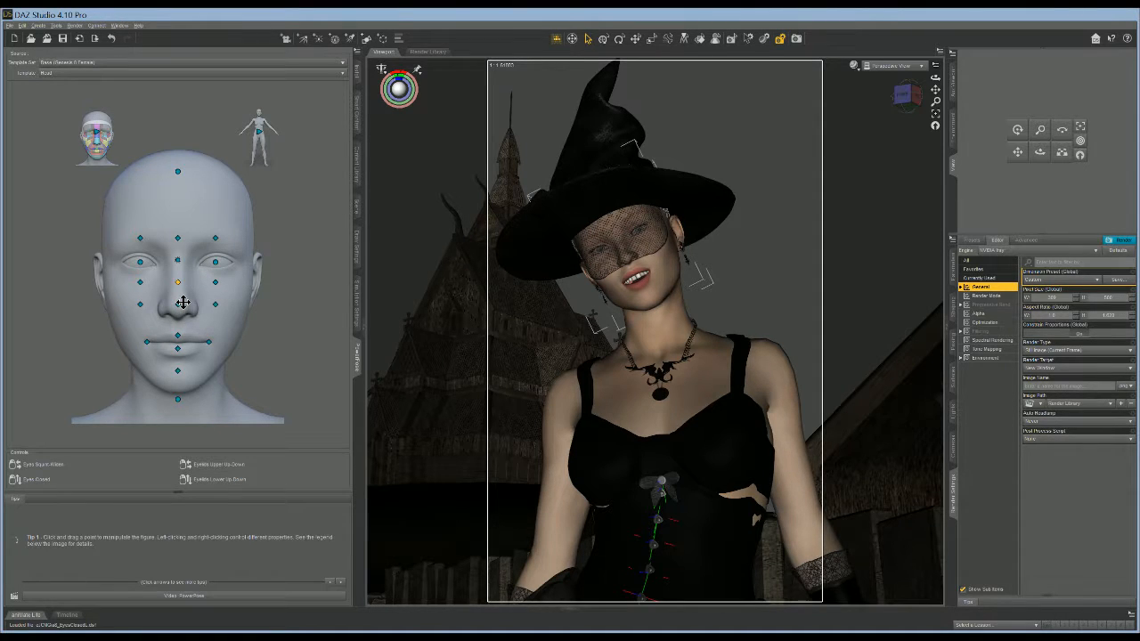
click(214, 237)
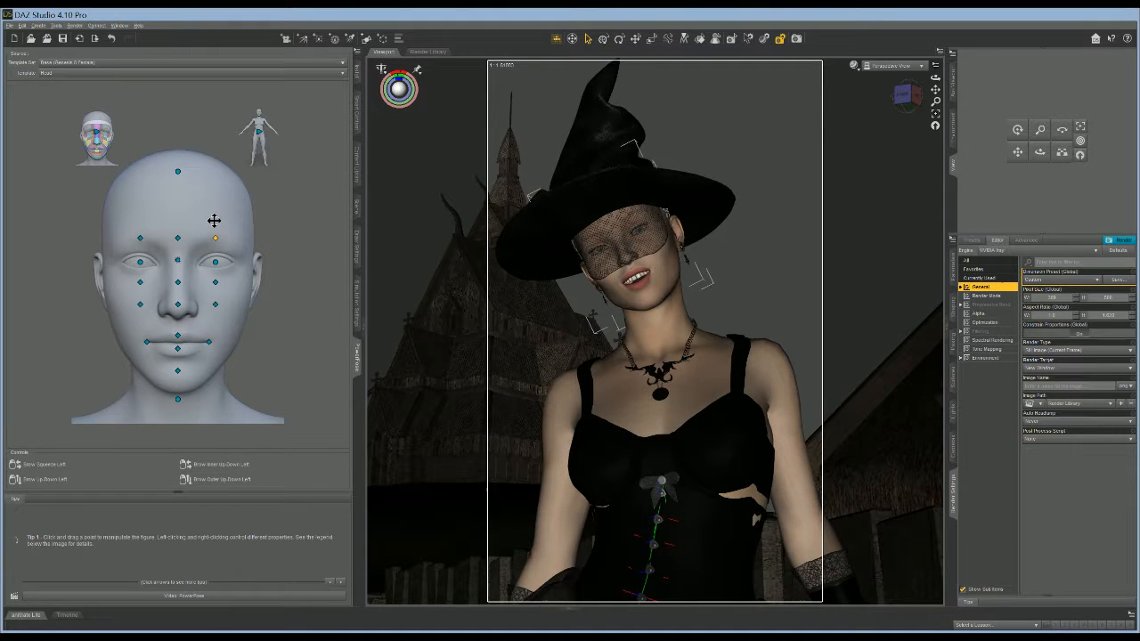
drag(213, 221, 214, 222)
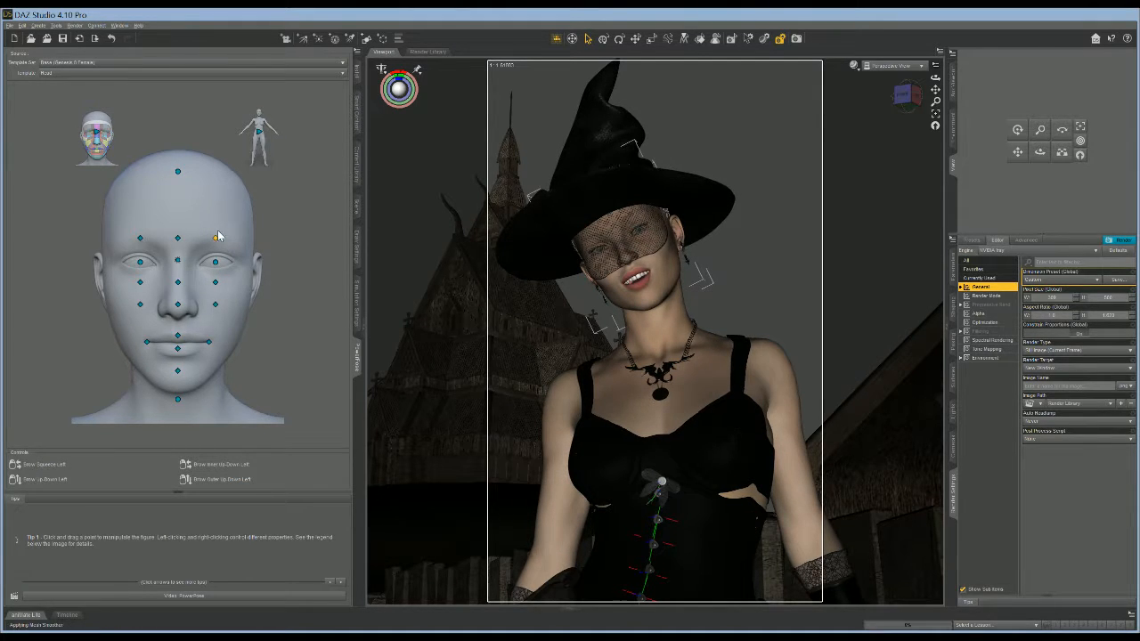
click(215, 283)
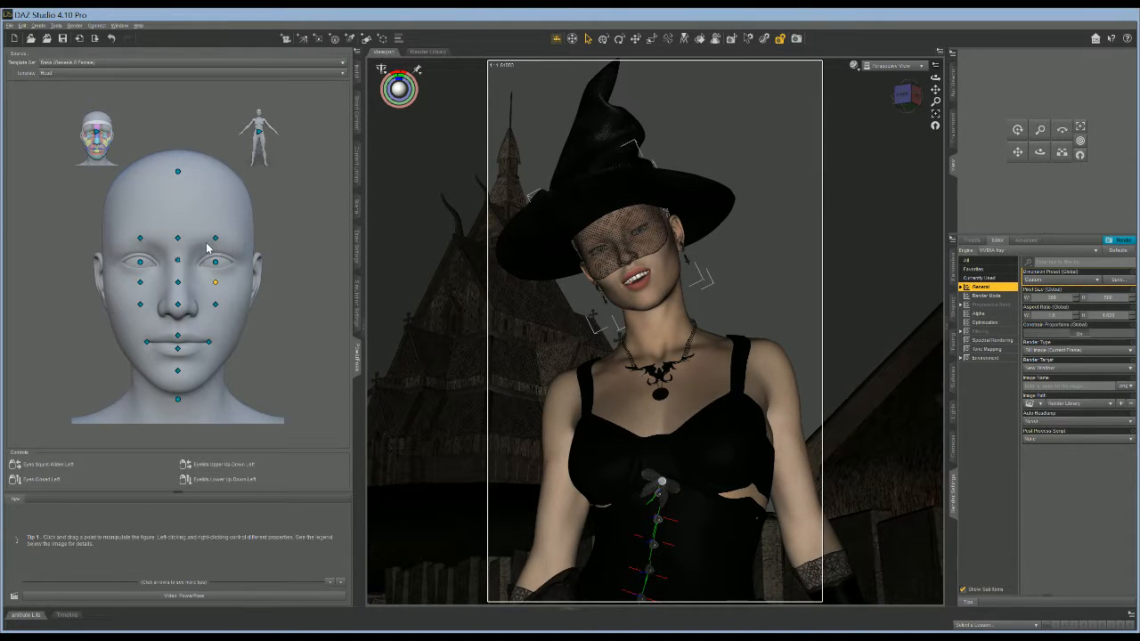
click(215, 304)
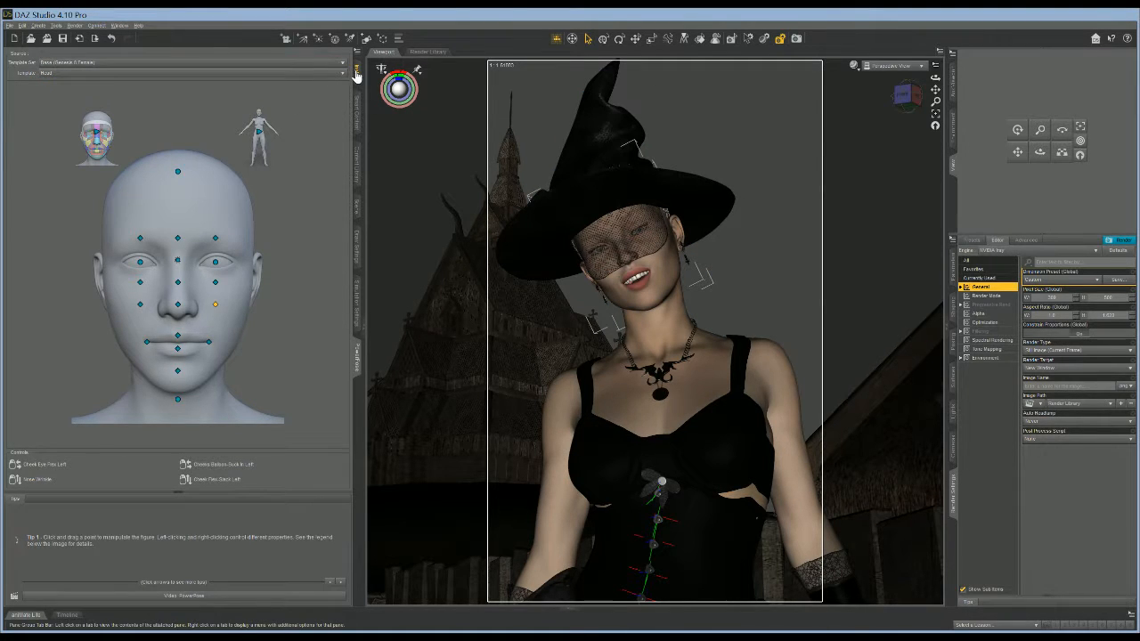
Step: Collapse Astrid's hierarchy in the scene and create a new camera named Camera 1 from the current view
click(358, 209)
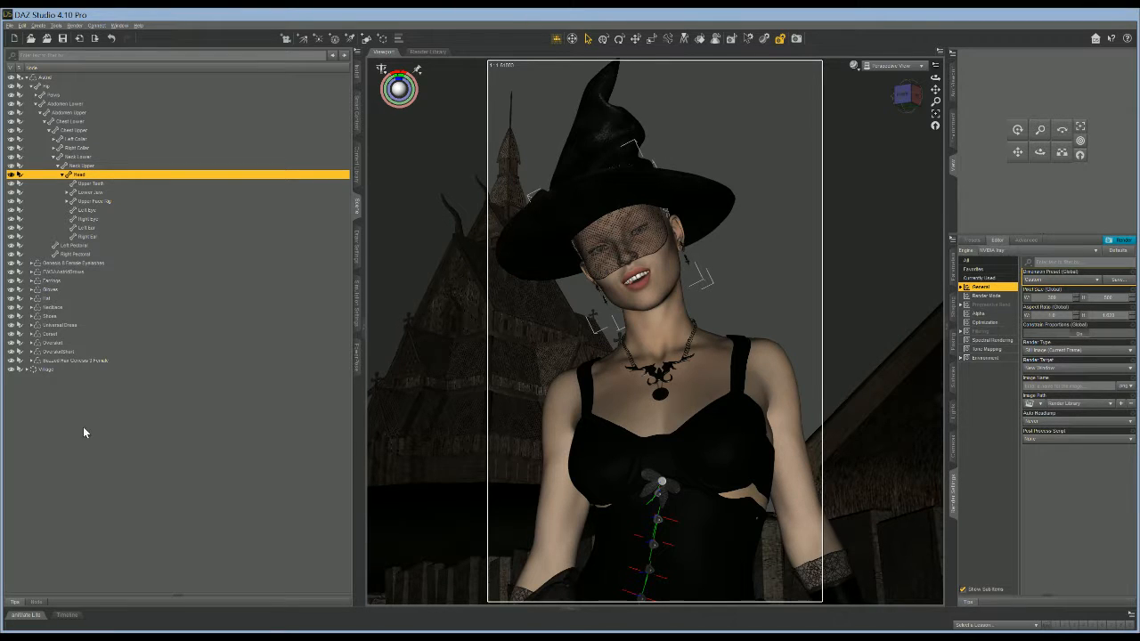
click(178, 481)
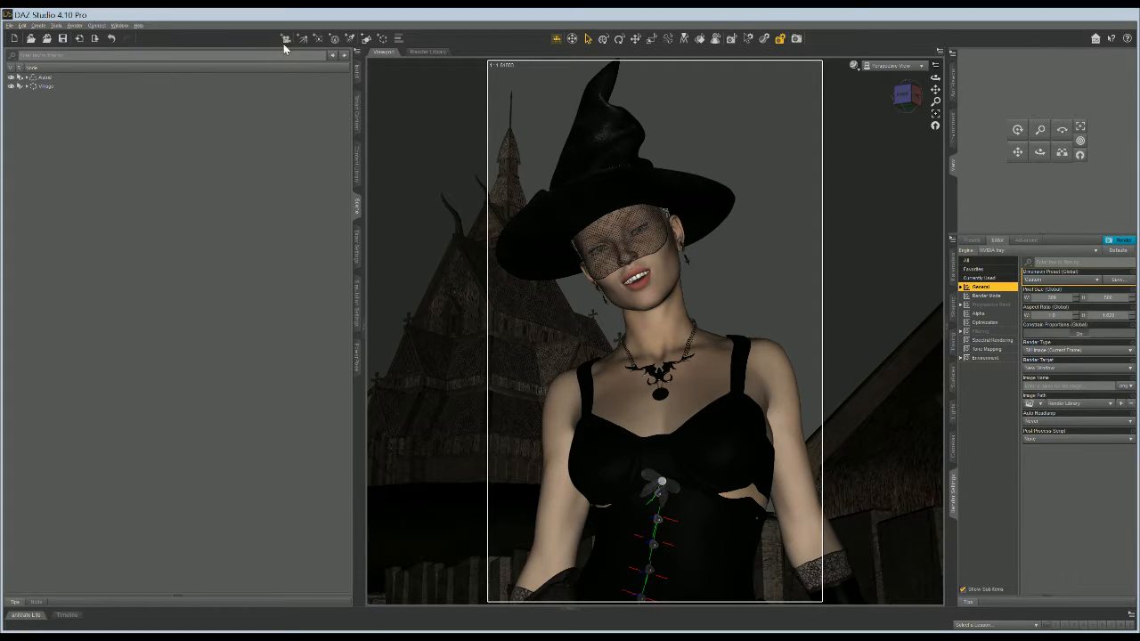
click(588, 398)
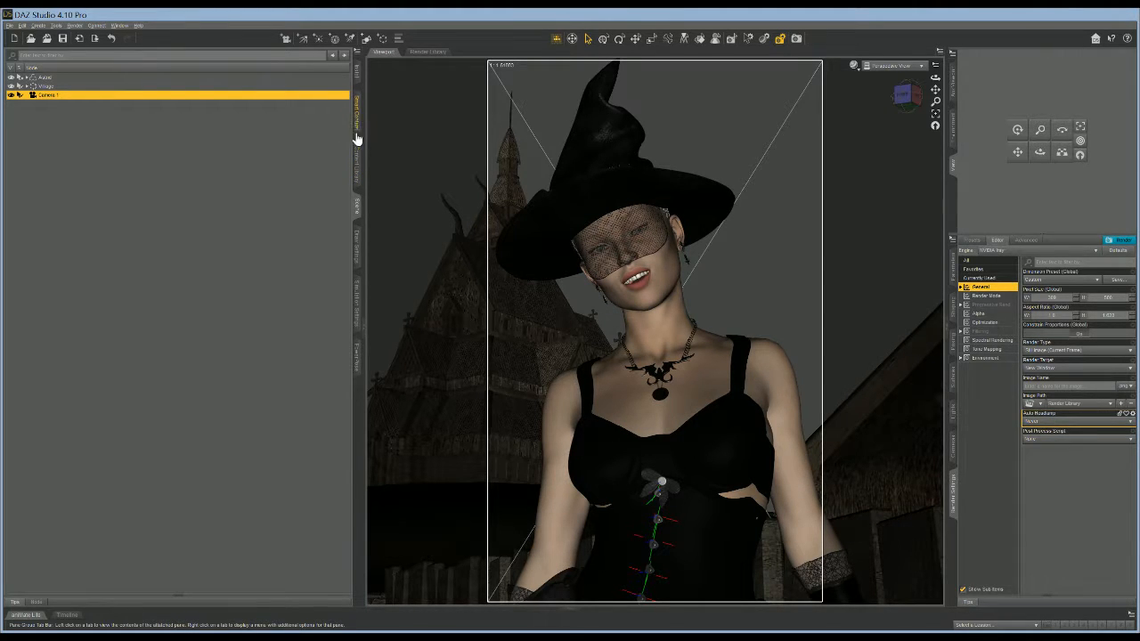
Step: Look through Camera 1 and load the UG Box Light Fill prop from the Ultra Genesis Studio mesh lights in the light presets
click(358, 160)
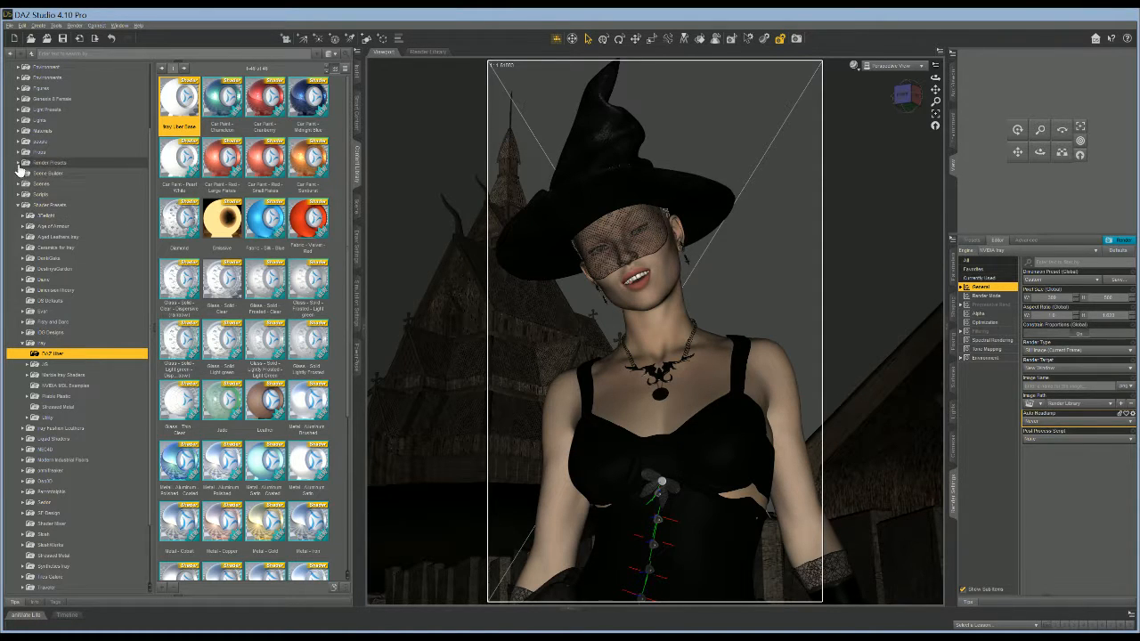
click(18, 206)
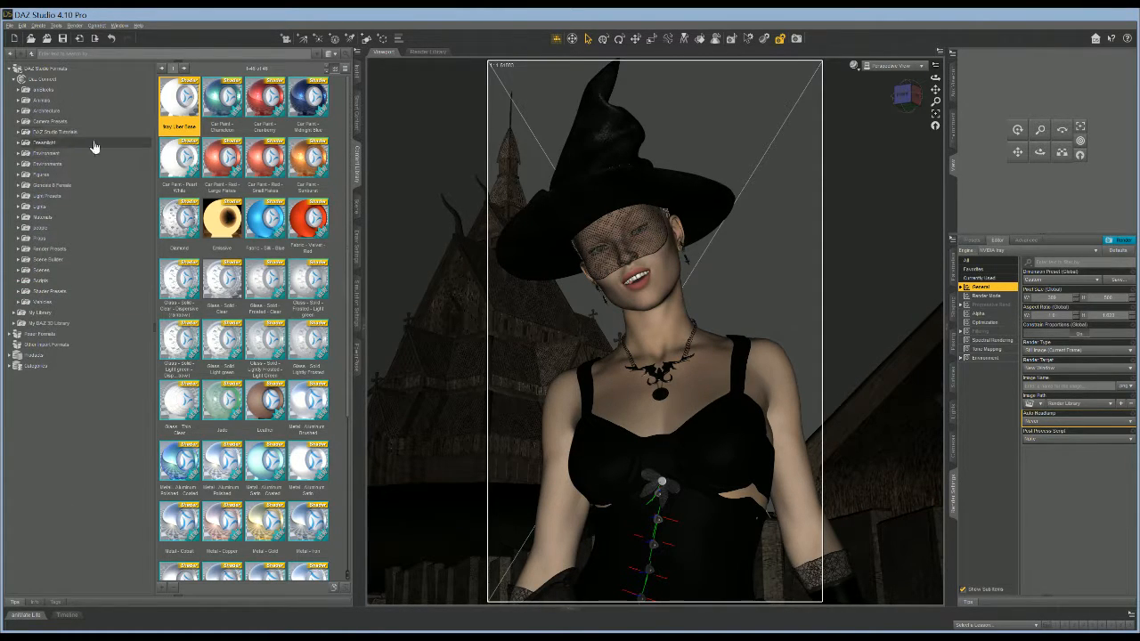
click(18, 195)
click(76, 342)
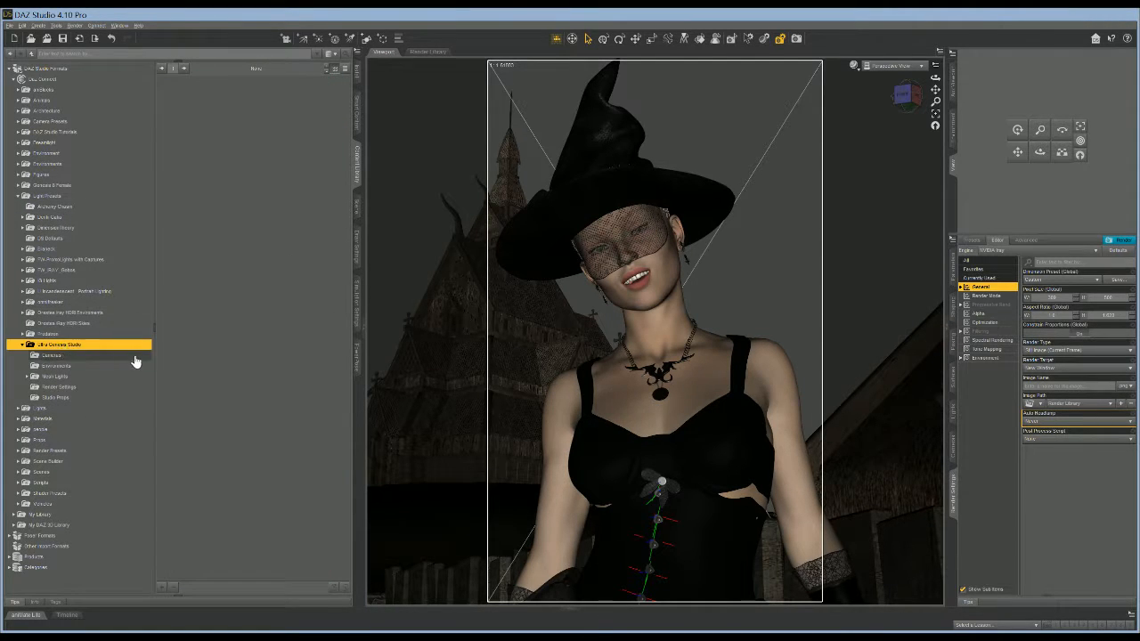
click(60, 357)
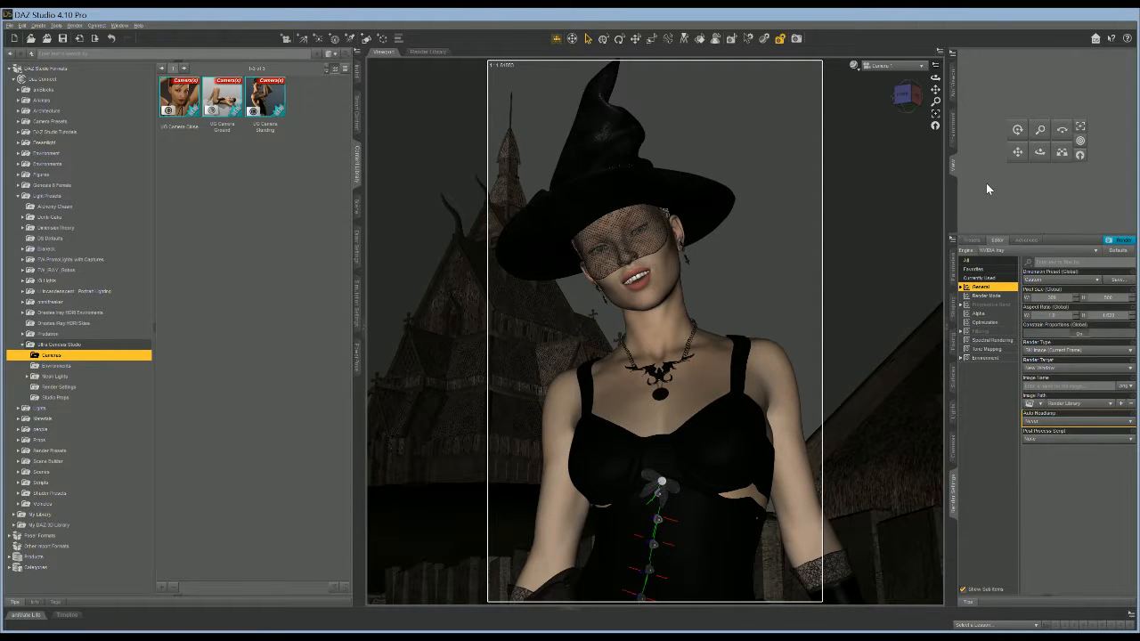
click(58, 366)
click(57, 378)
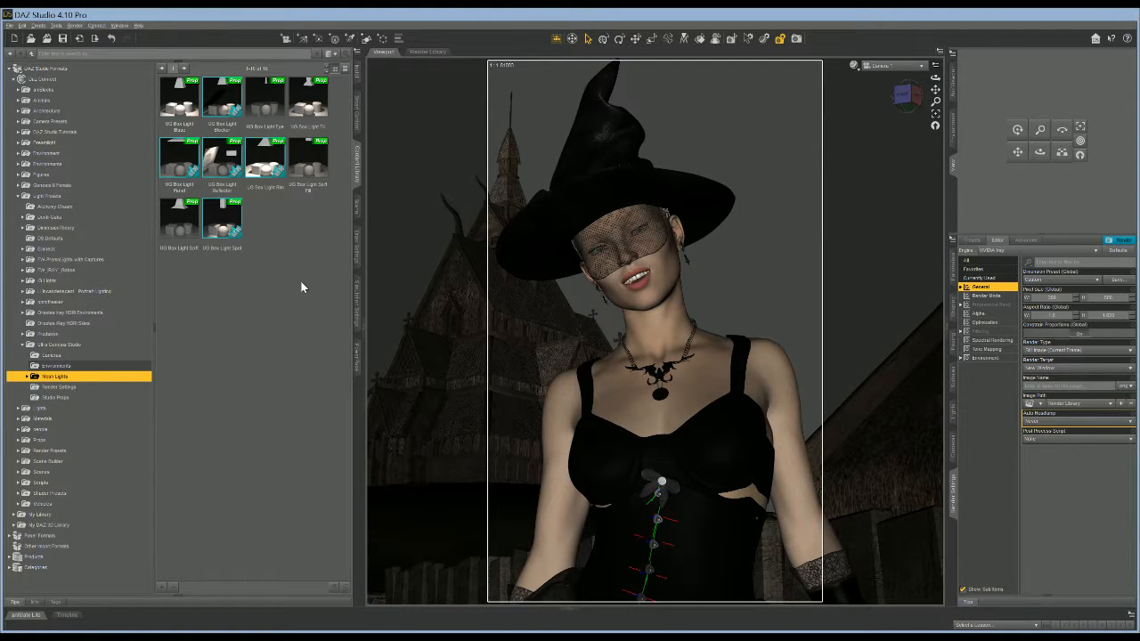
double_click(306, 105)
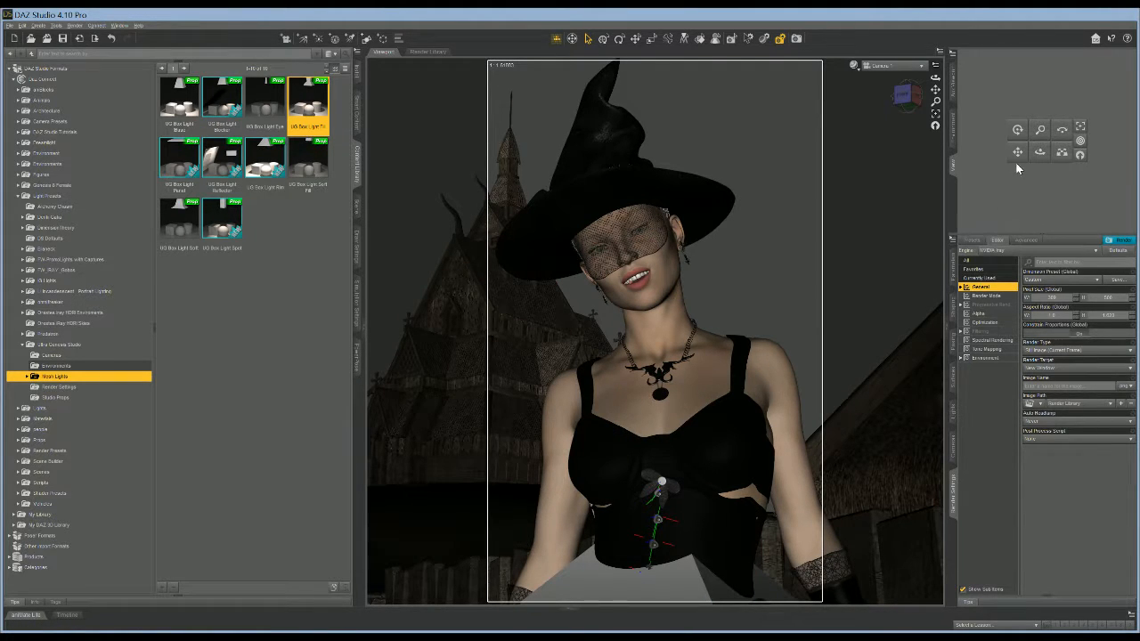
Step: Select the UG Box Light Fill and orient it with the Point At setting in its general parameters
click(356, 210)
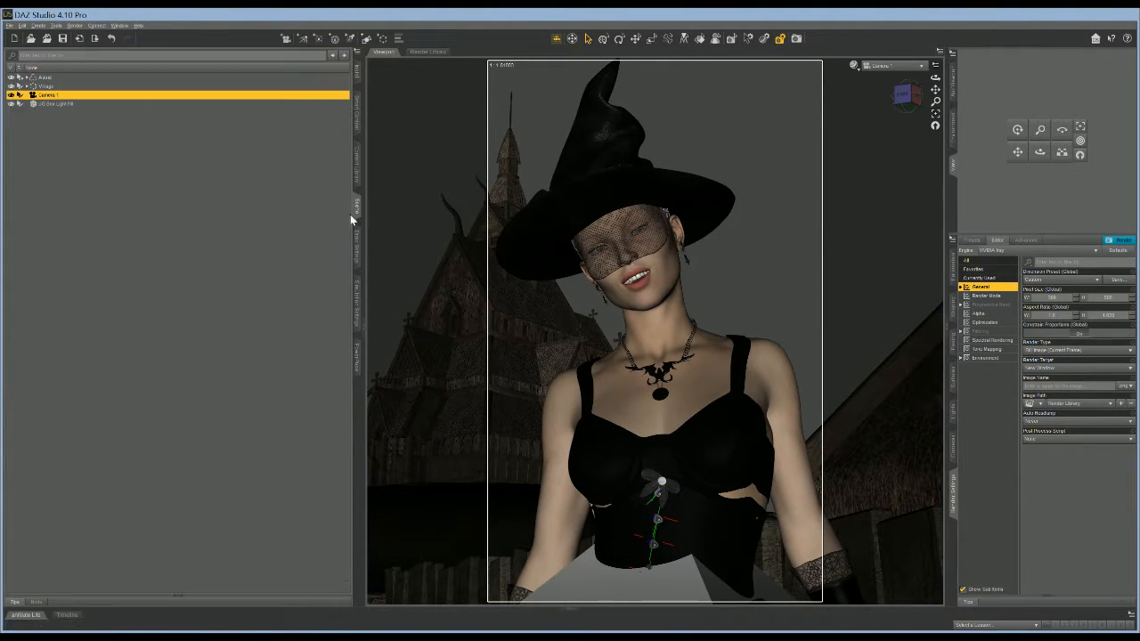
click(58, 103)
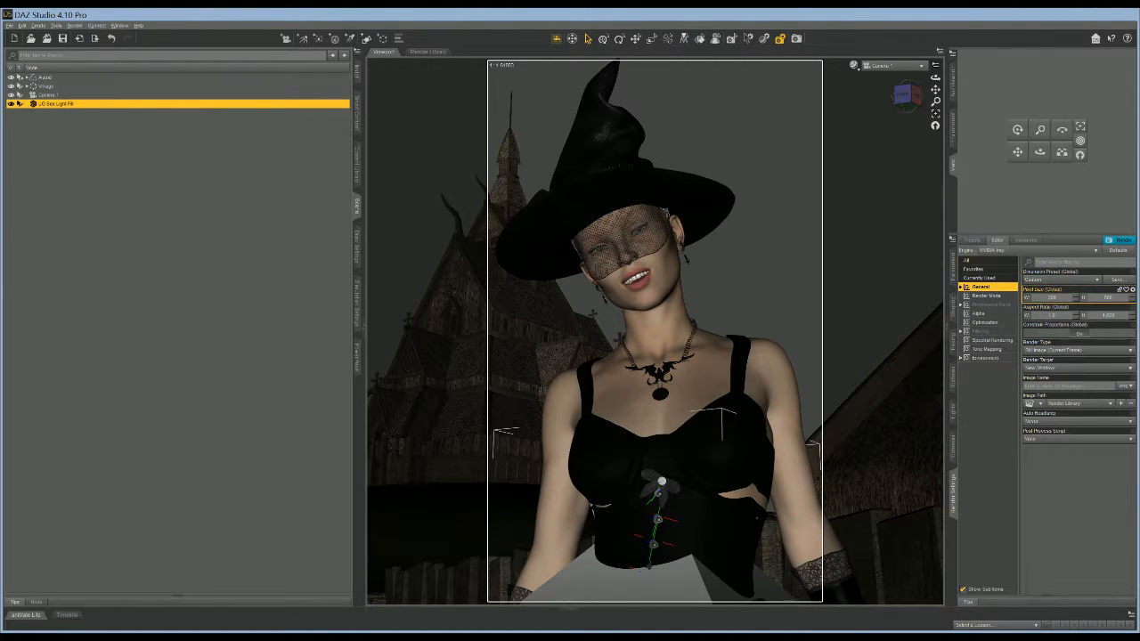
click(952, 267)
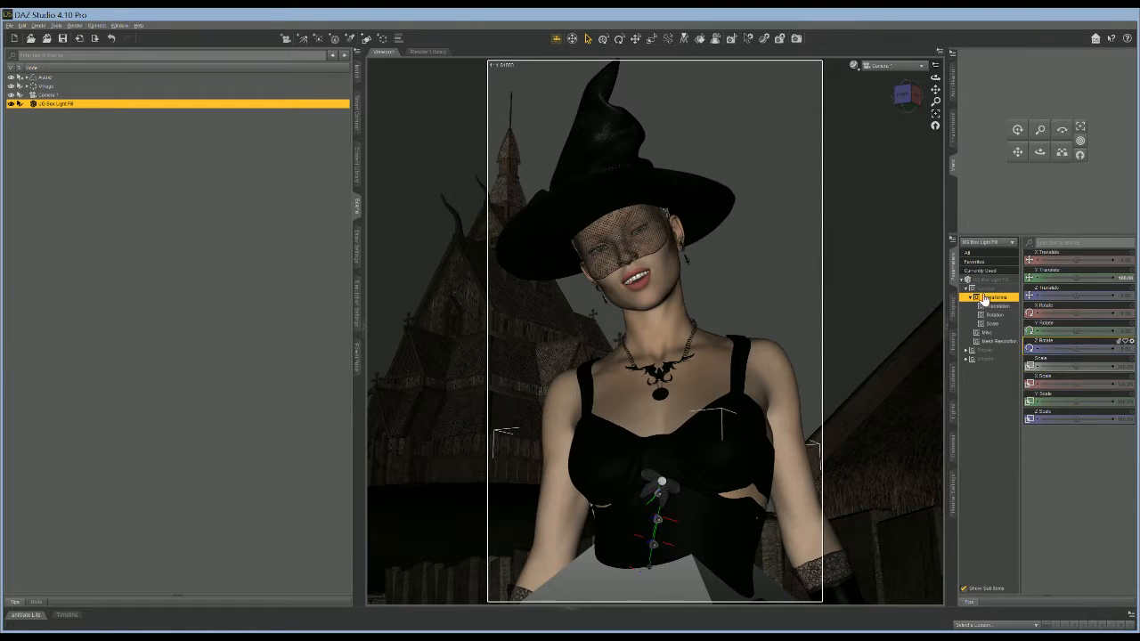
click(988, 288)
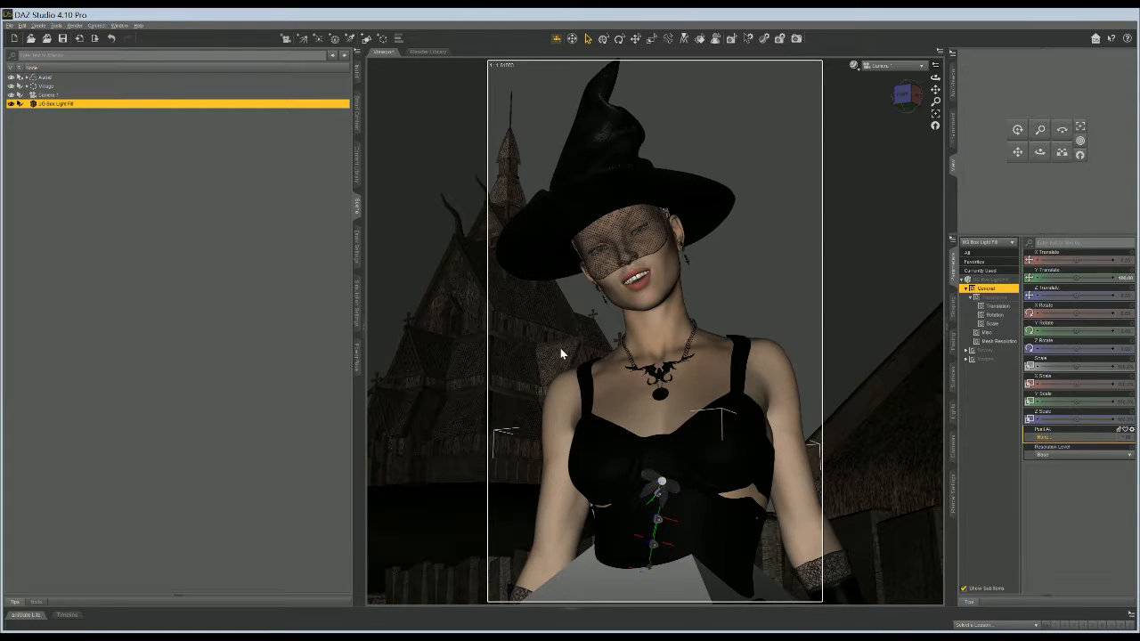
click(642, 568)
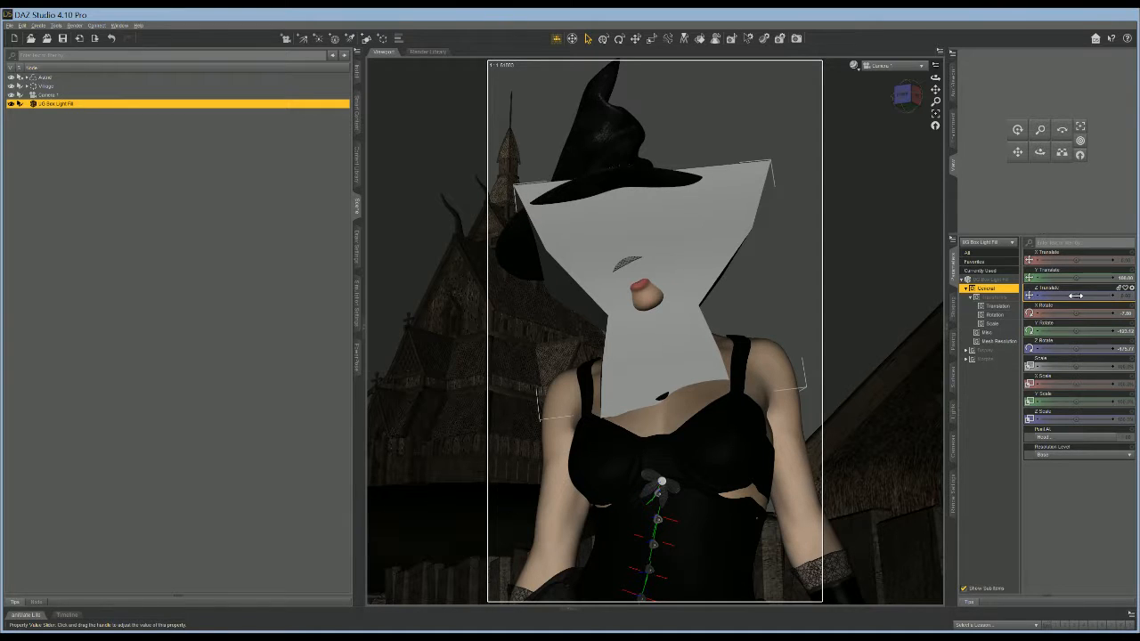
Step: Switch to the Perspective View and move the UG Box Light Fill away from Astrid, low and to one side of her
click(634, 41)
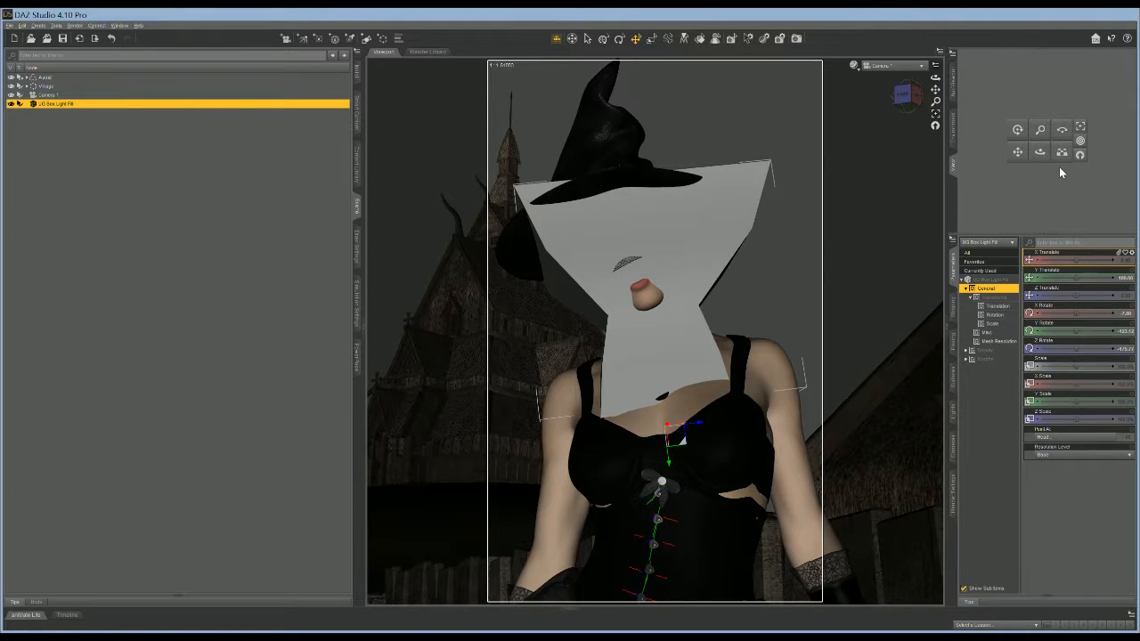
click(922, 67)
click(922, 78)
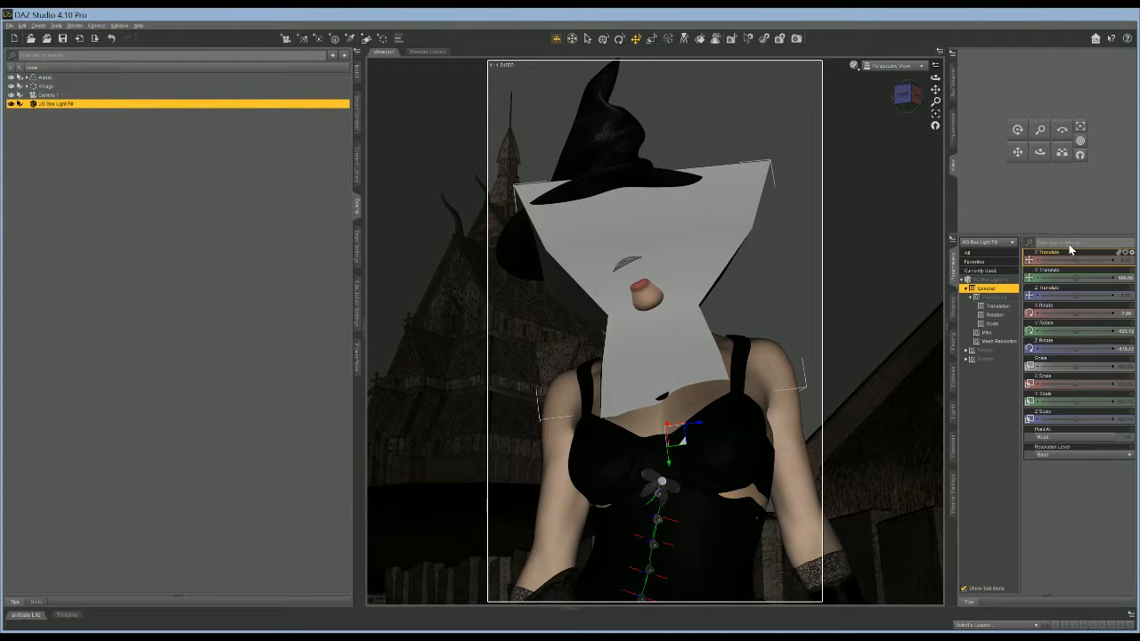
drag(1061, 153, 984, 156)
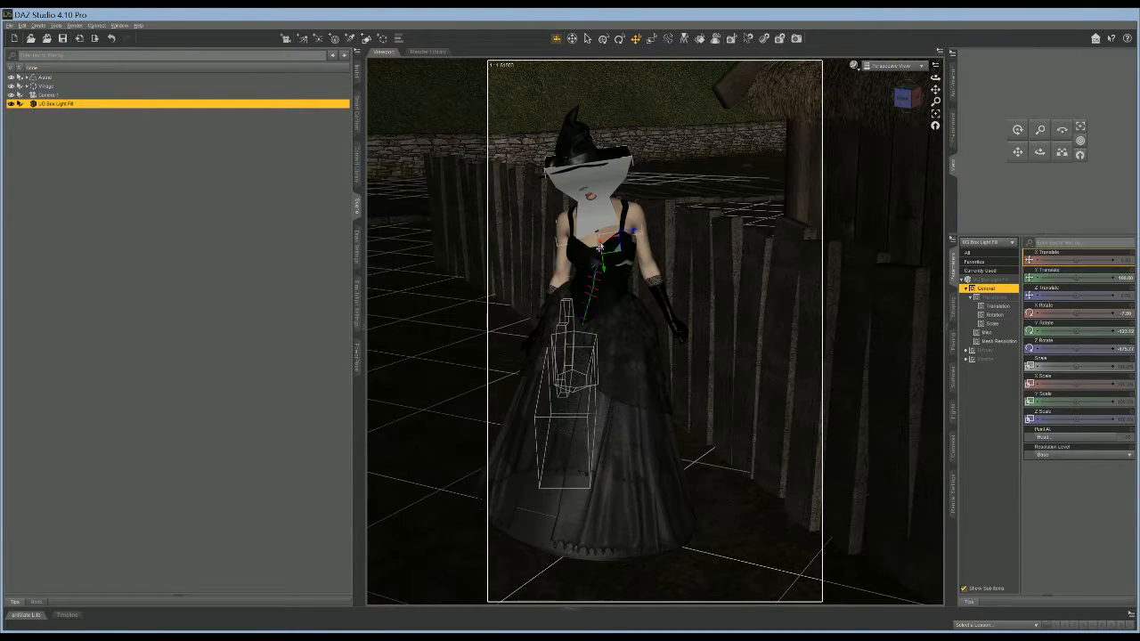
drag(600, 248, 653, 542)
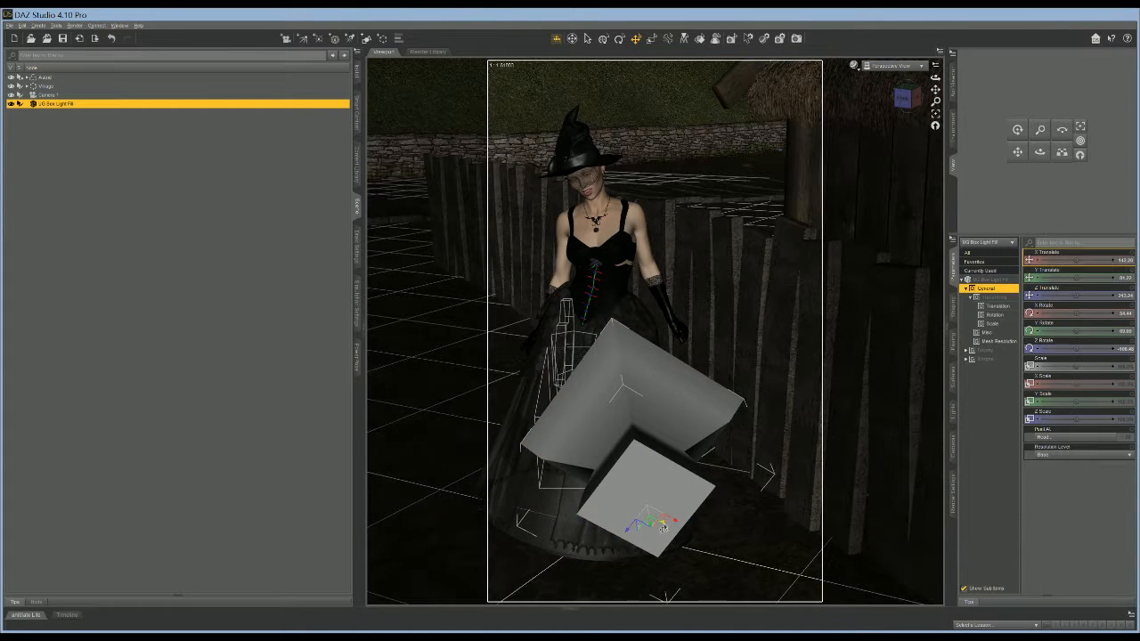
drag(664, 528, 928, 531)
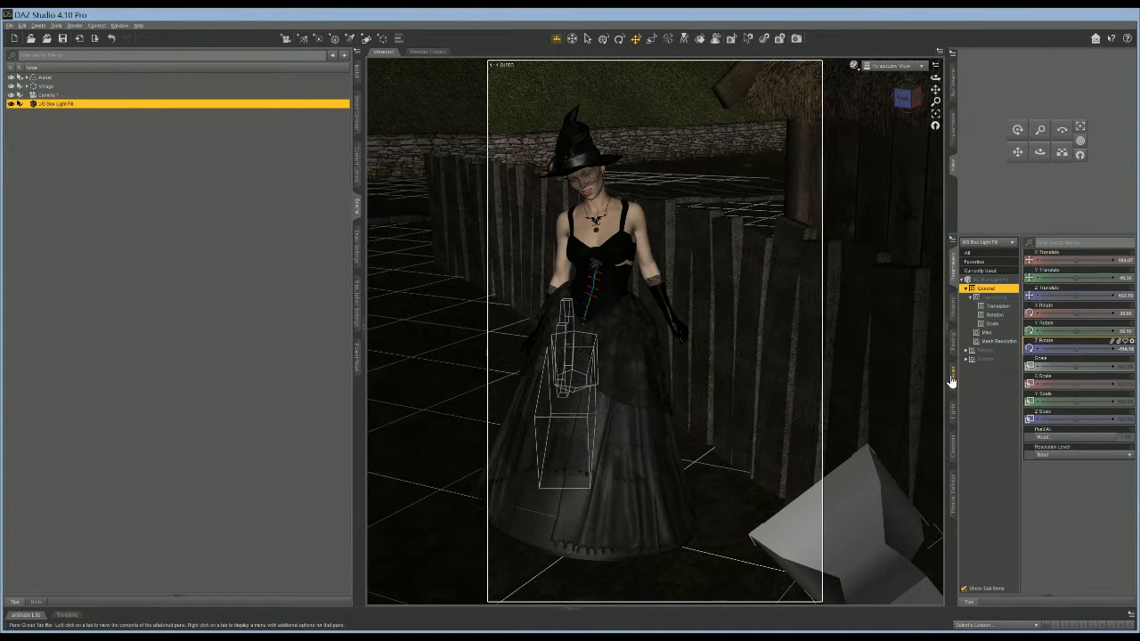
Step: Set the emission color of the UG Box Light Fill's emitter surface to a pale blue
click(953, 412)
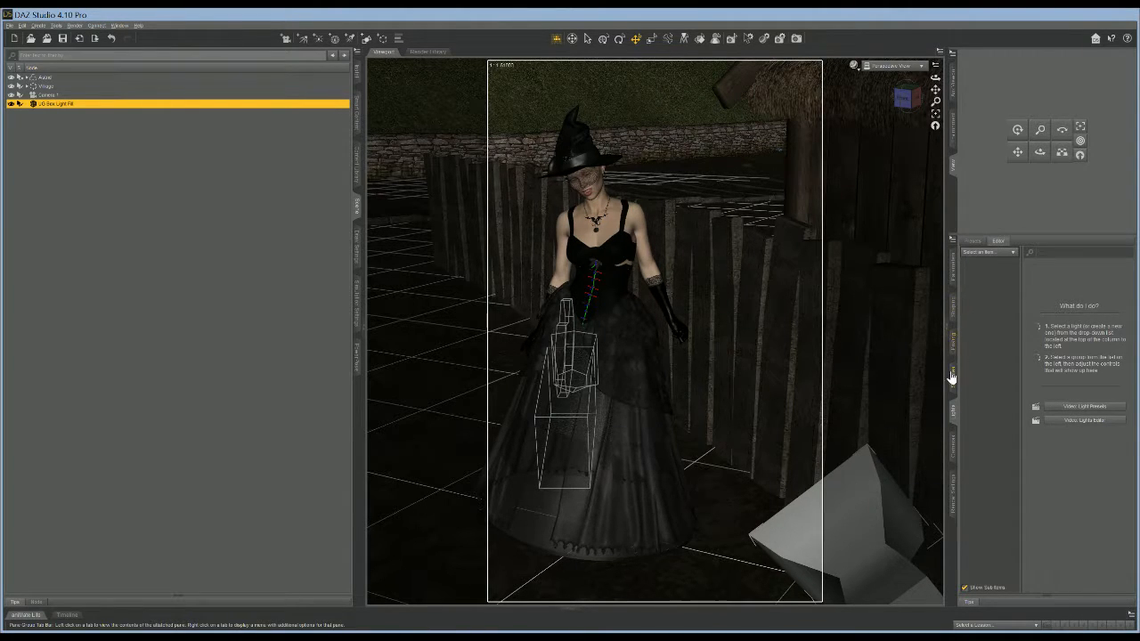
click(951, 380)
click(965, 287)
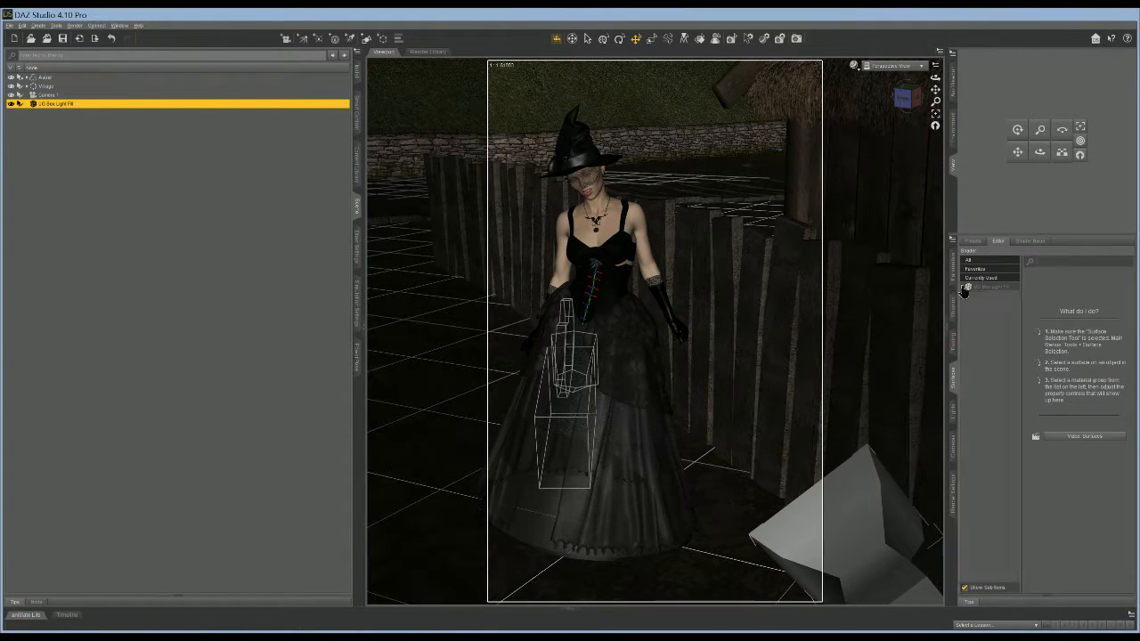
click(985, 295)
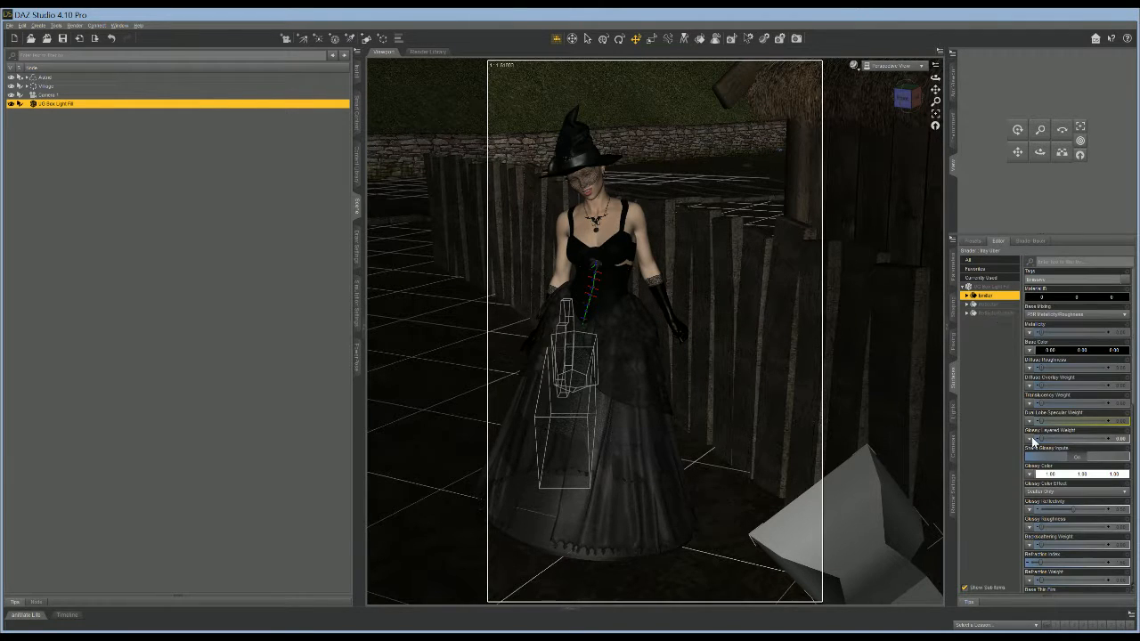
scroll(1077, 481, down, 10)
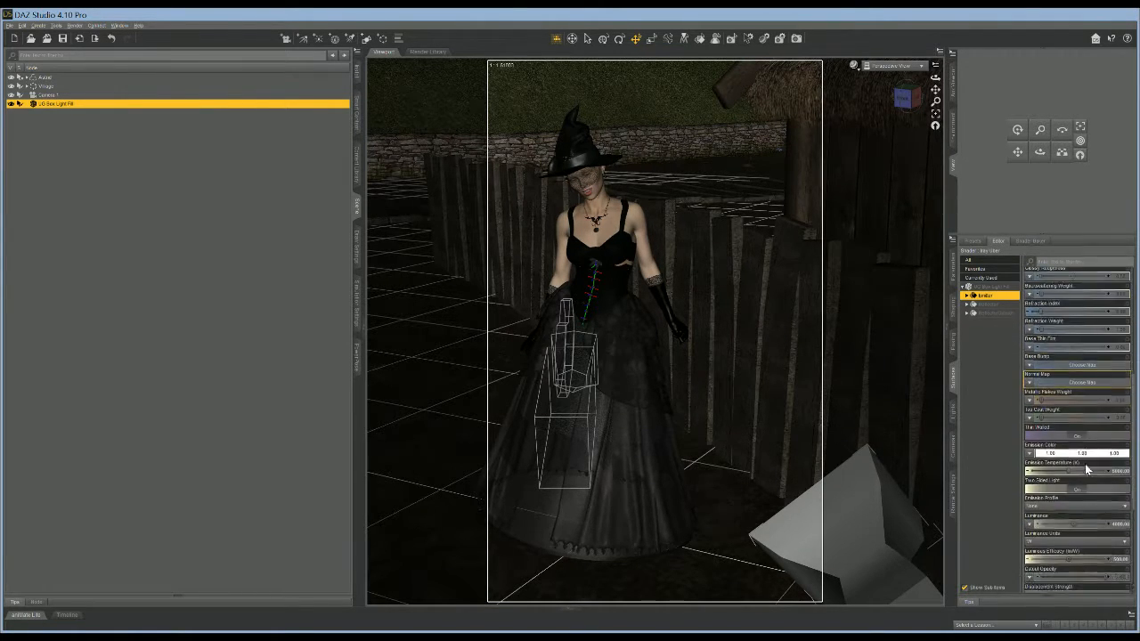
click(1070, 439)
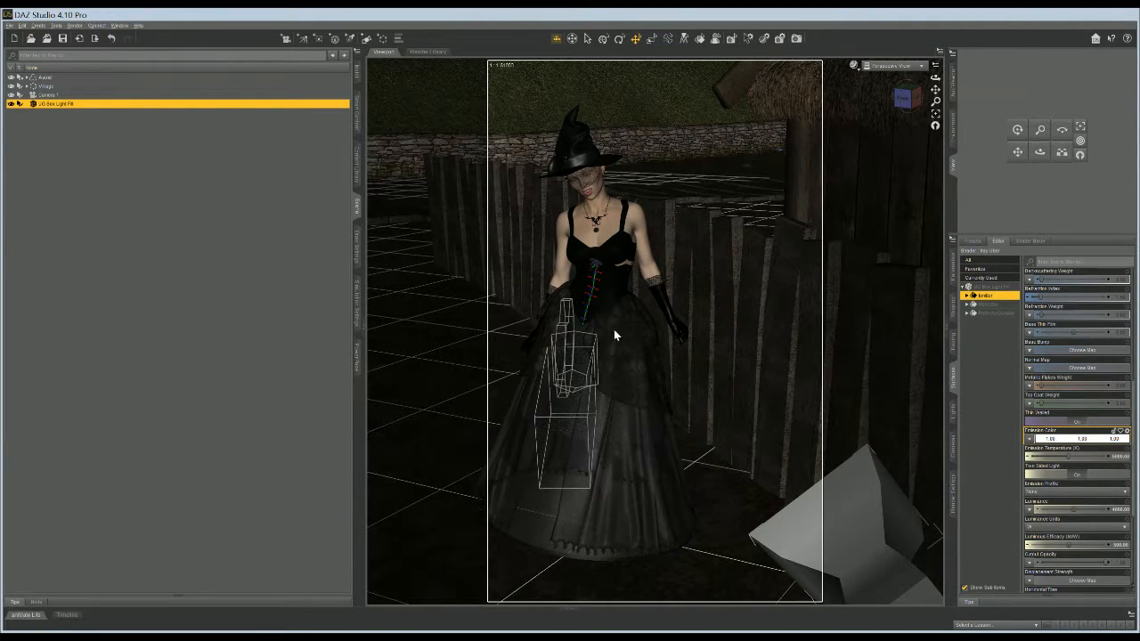
click(629, 399)
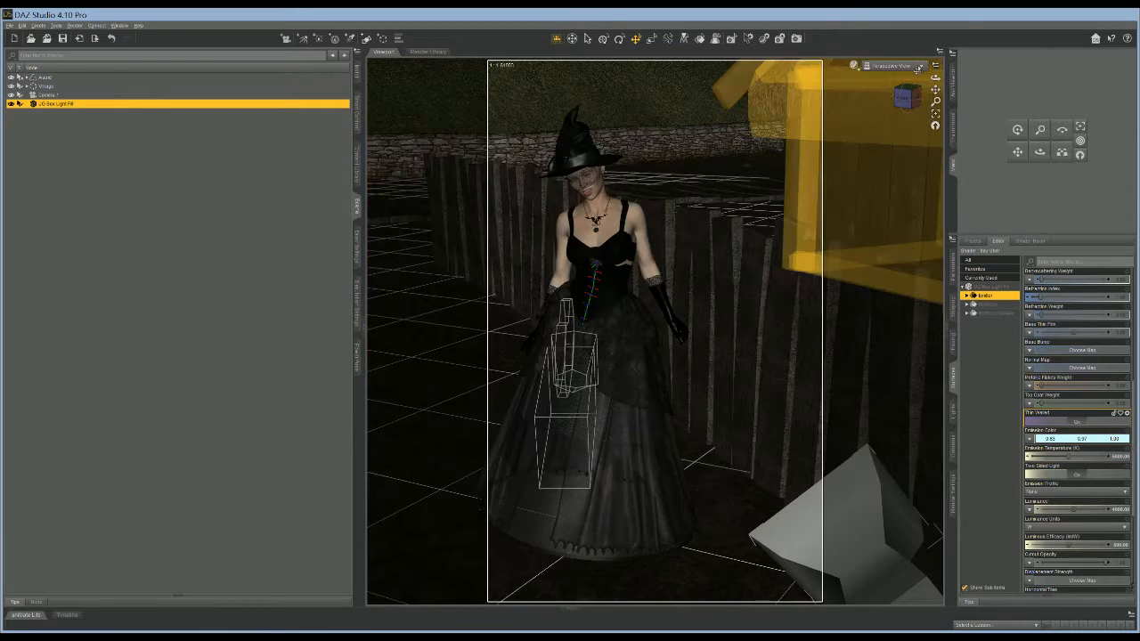
Step: Look through Camera 1, run a test render of the scene, inspect the image and stop the render
click(909, 149)
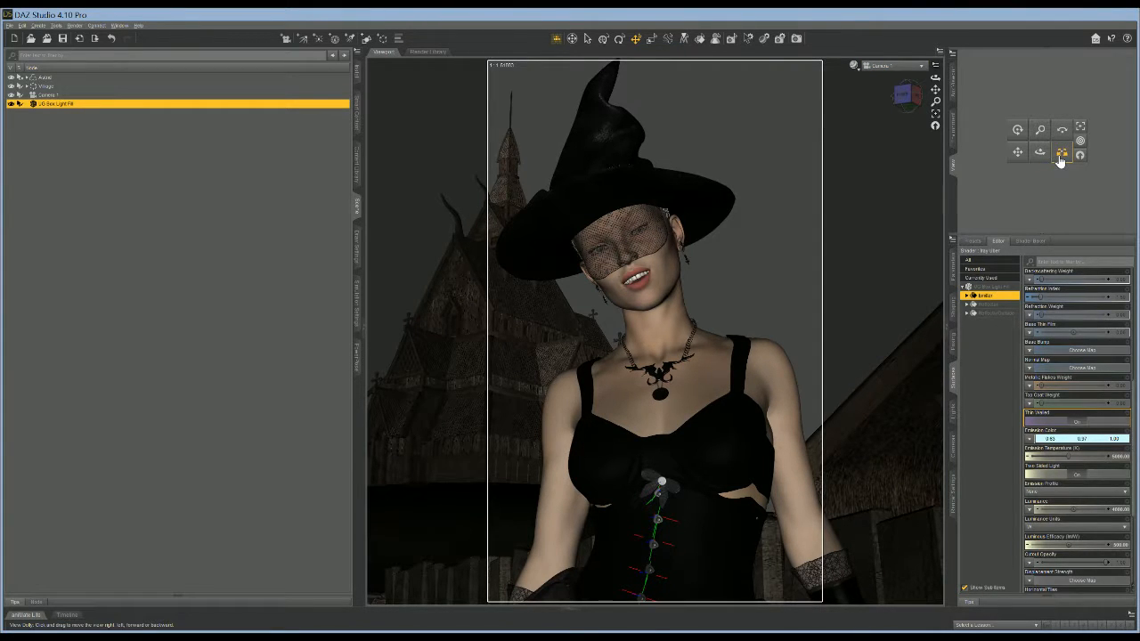
click(795, 40)
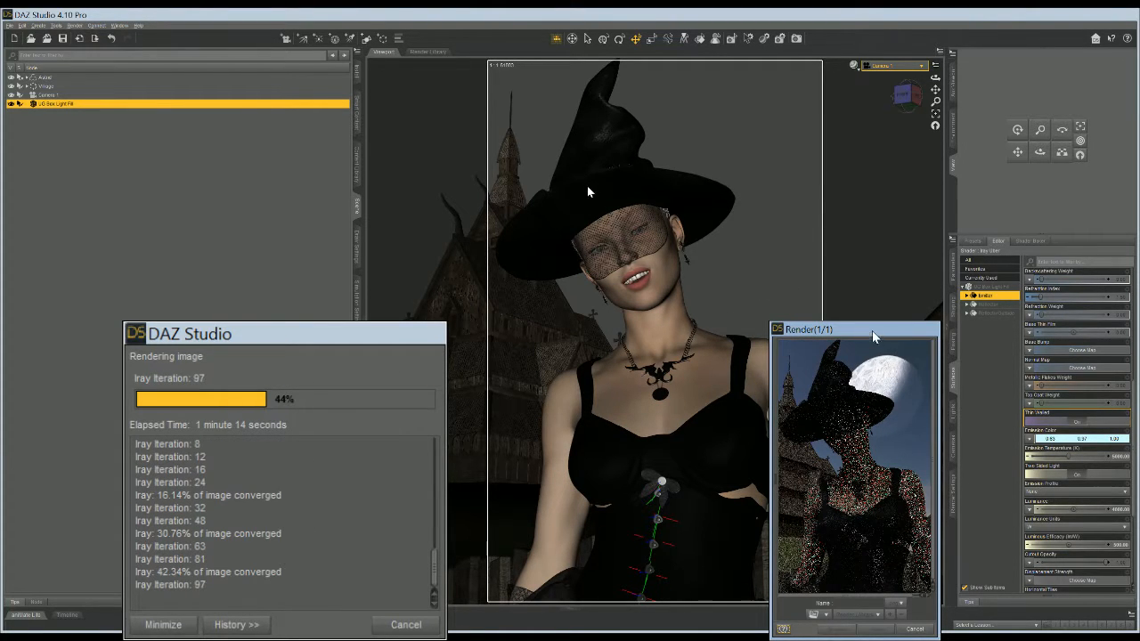
drag(846, 323, 886, 322)
drag(605, 159, 609, 135)
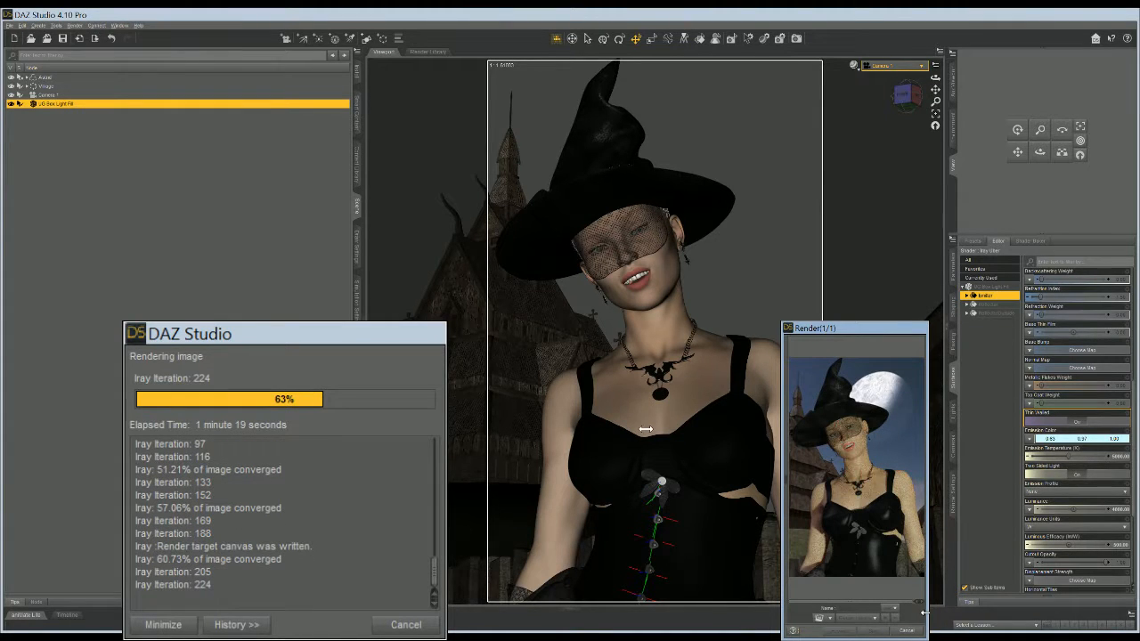
drag(648, 430, 695, 431)
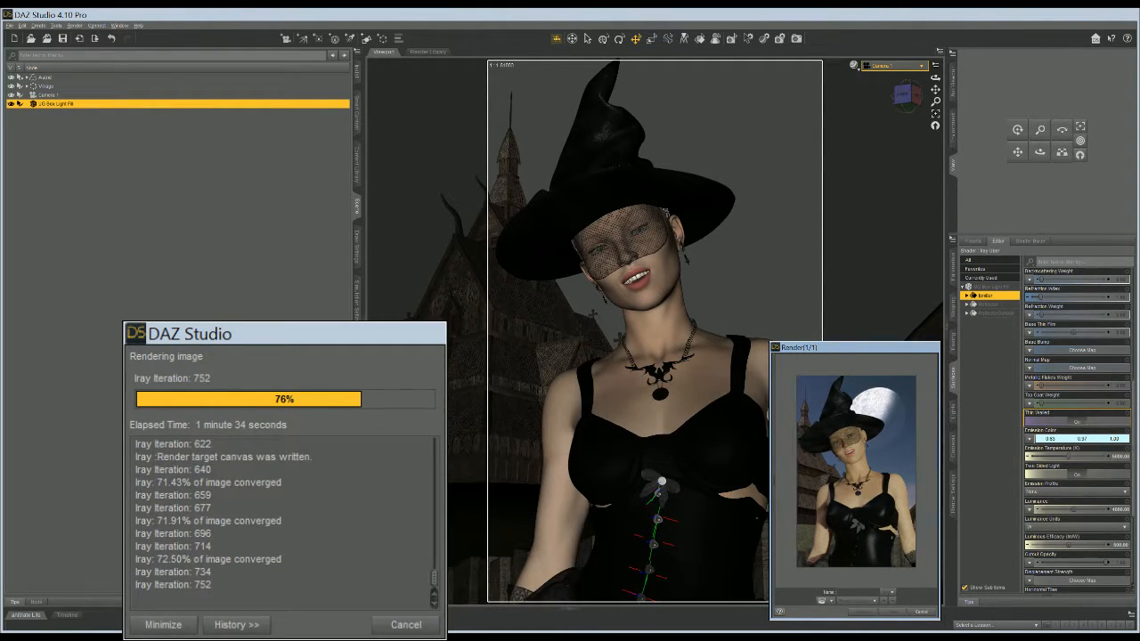
click(406, 624)
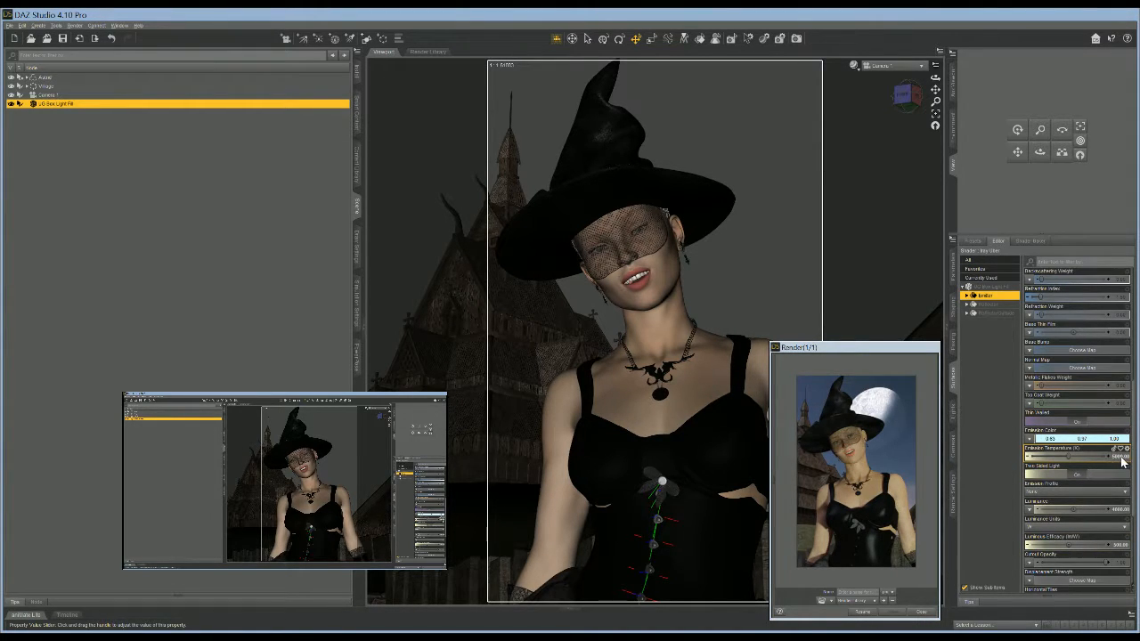
Step: Adjust the Luminance of the box light's emitter surface and render the Camera 1 view again
click(1114, 510)
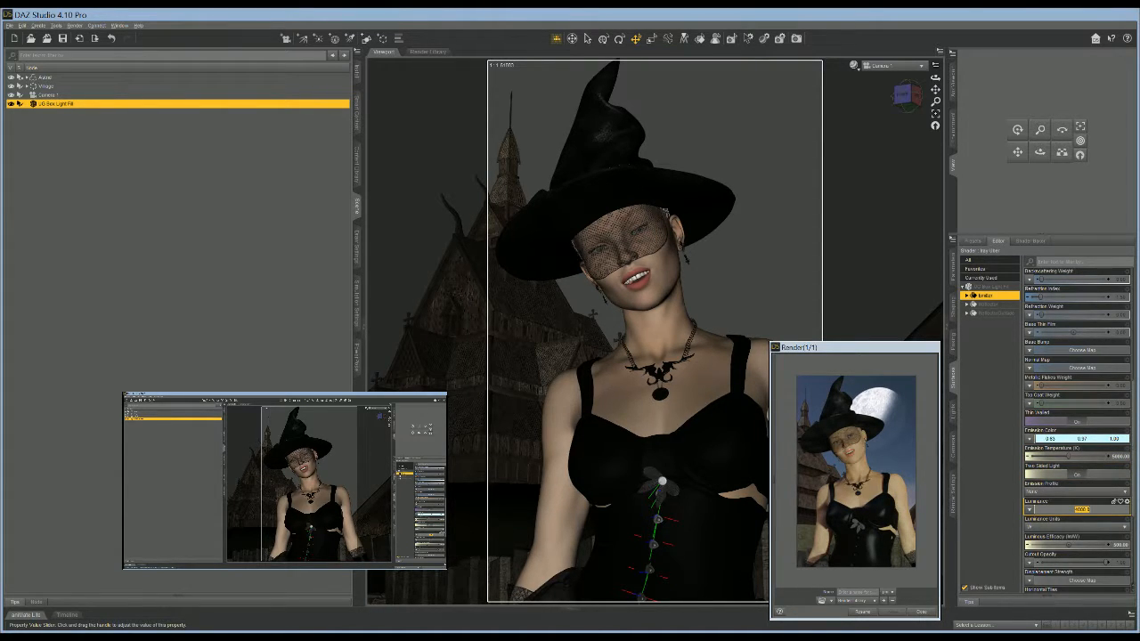
text(5000)
key(Return)
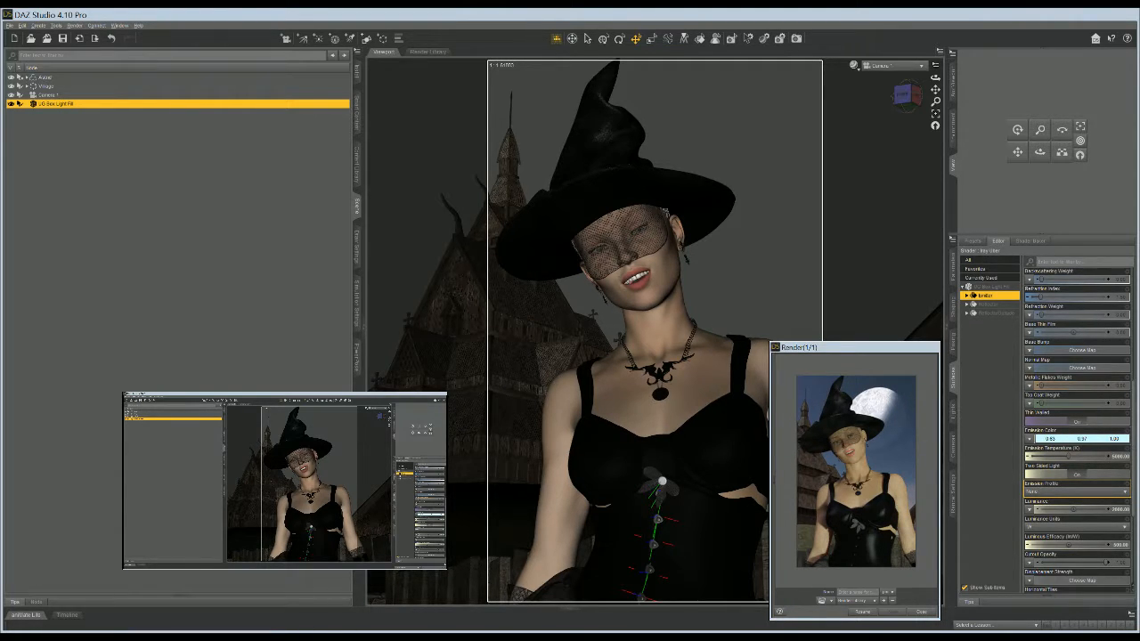
click(798, 41)
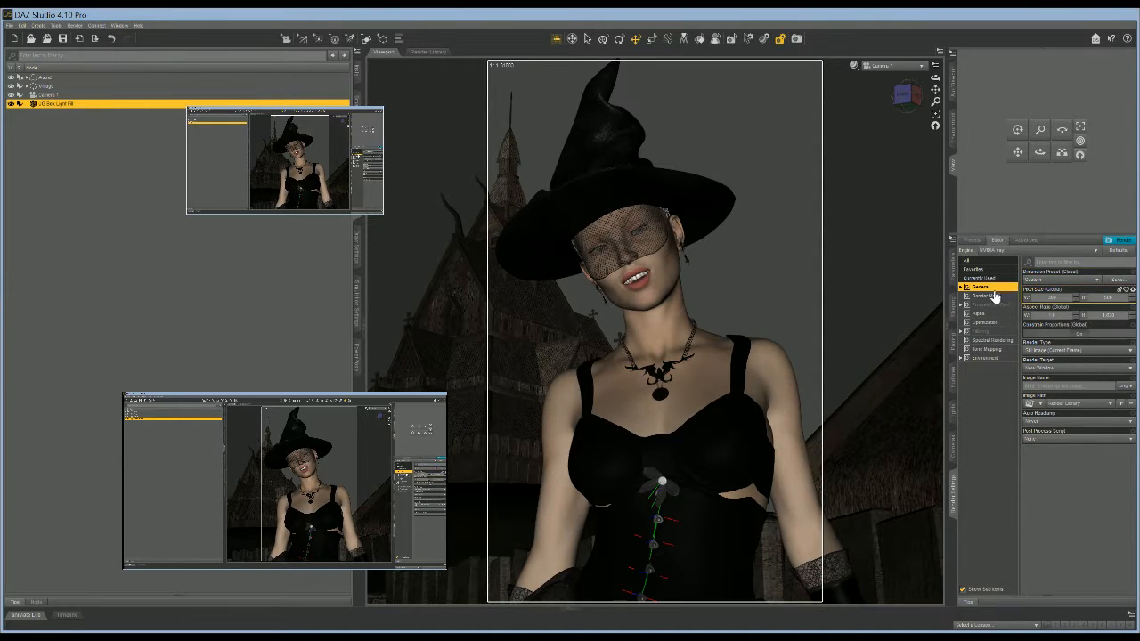
Step: Increase the pixel size of the image in the general render settings
click(1108, 298)
text(1200)
key(Return)
click(1053, 297)
text(800)
key(Return)
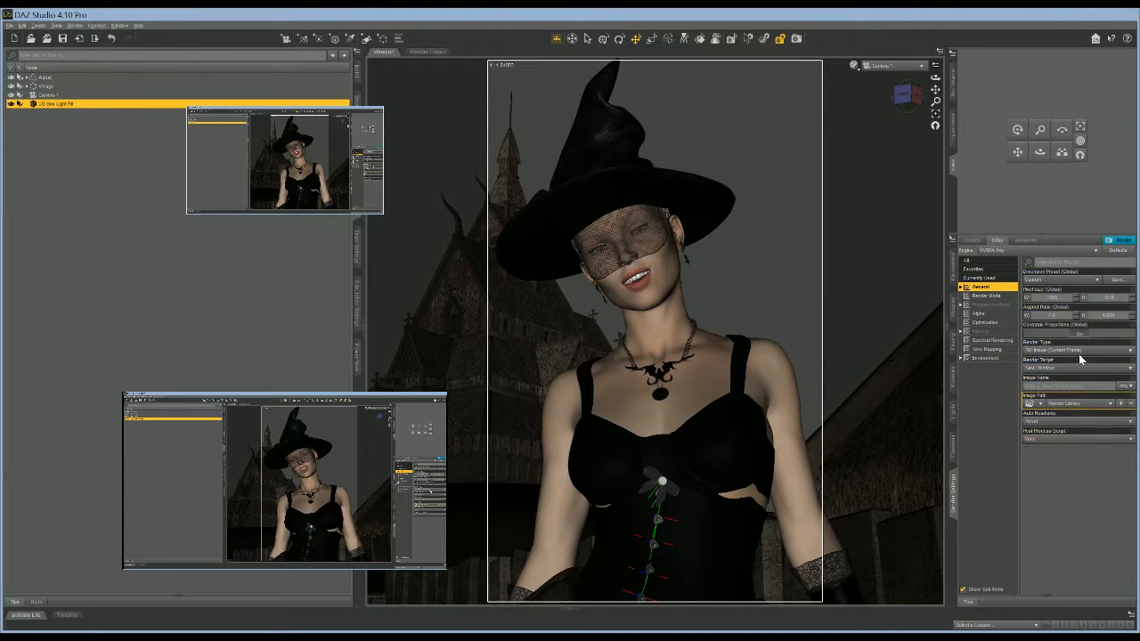
Step: Render the Camera 1 view at the larger size and inspect the image
click(1113, 252)
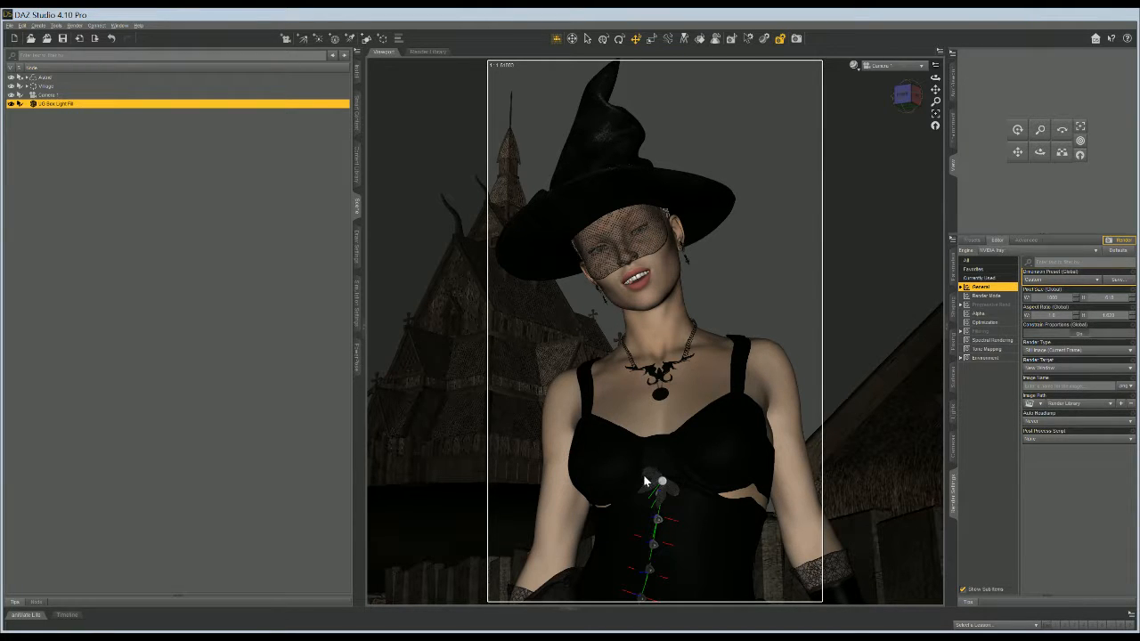
key(ctrl+r)
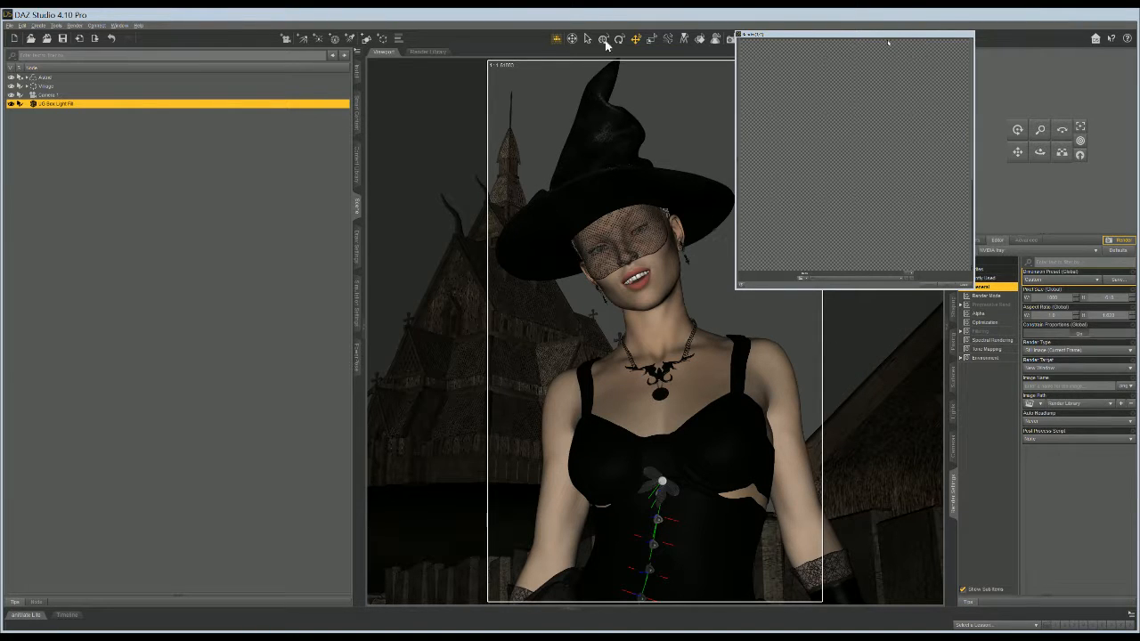
drag(622, 34, 612, 115)
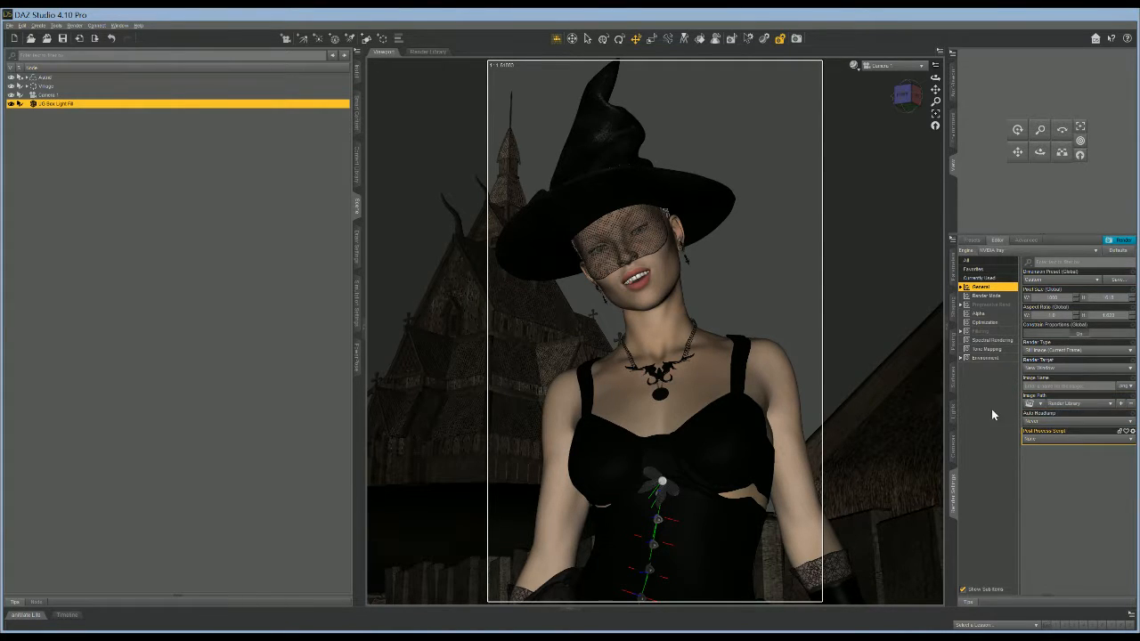
Step: Set the Saturation in the Tone Mapping render settings to 0.25
click(981, 349)
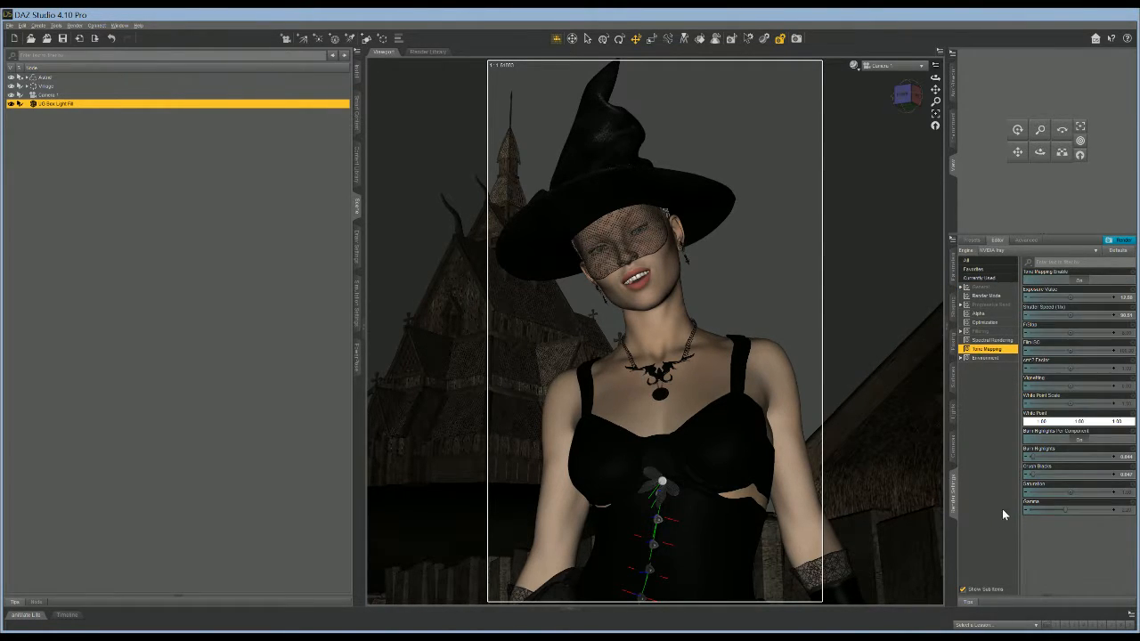
click(1124, 496)
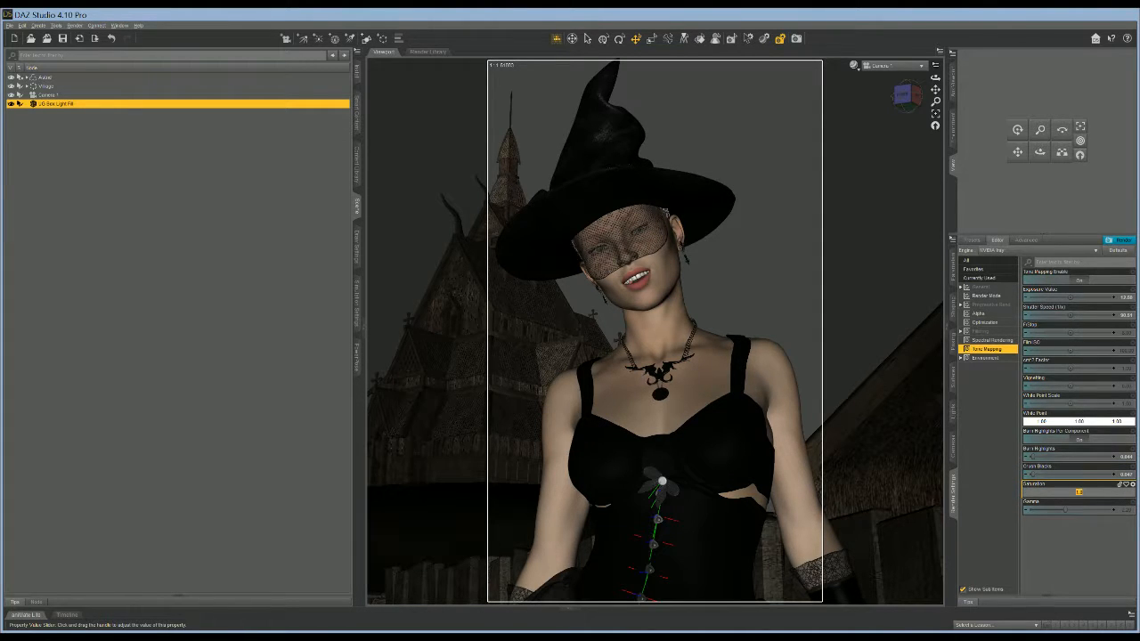
key(BackSpace)
text(0.25)
key(Return)
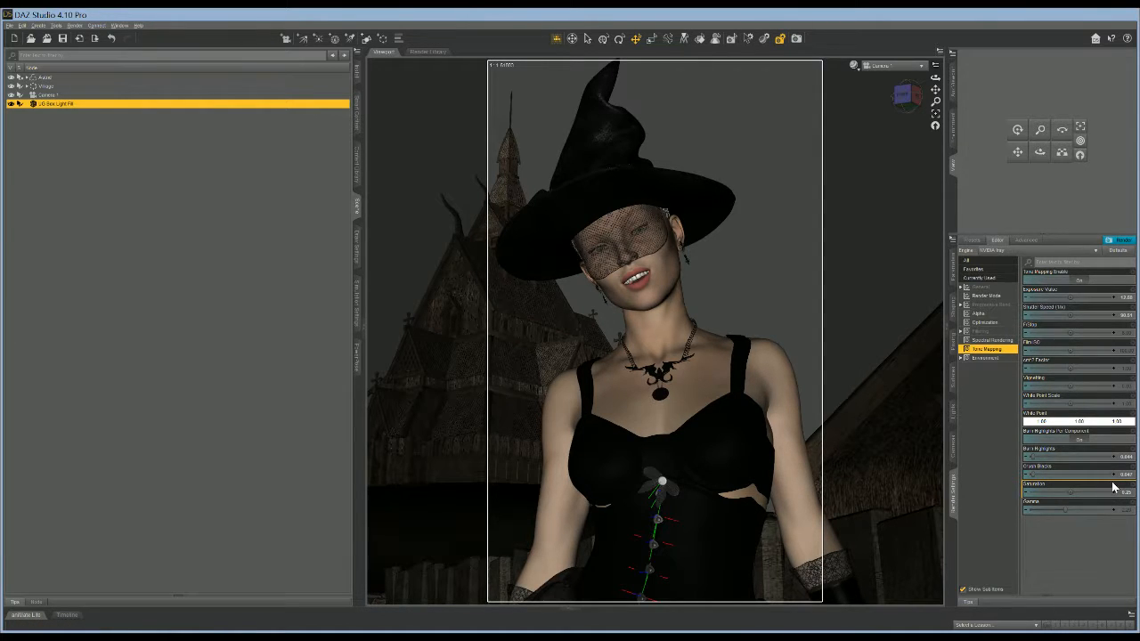
Step: Adjust the tone mapping Burn Highlights value and set Gamma to 2.00
double_click(1125, 457)
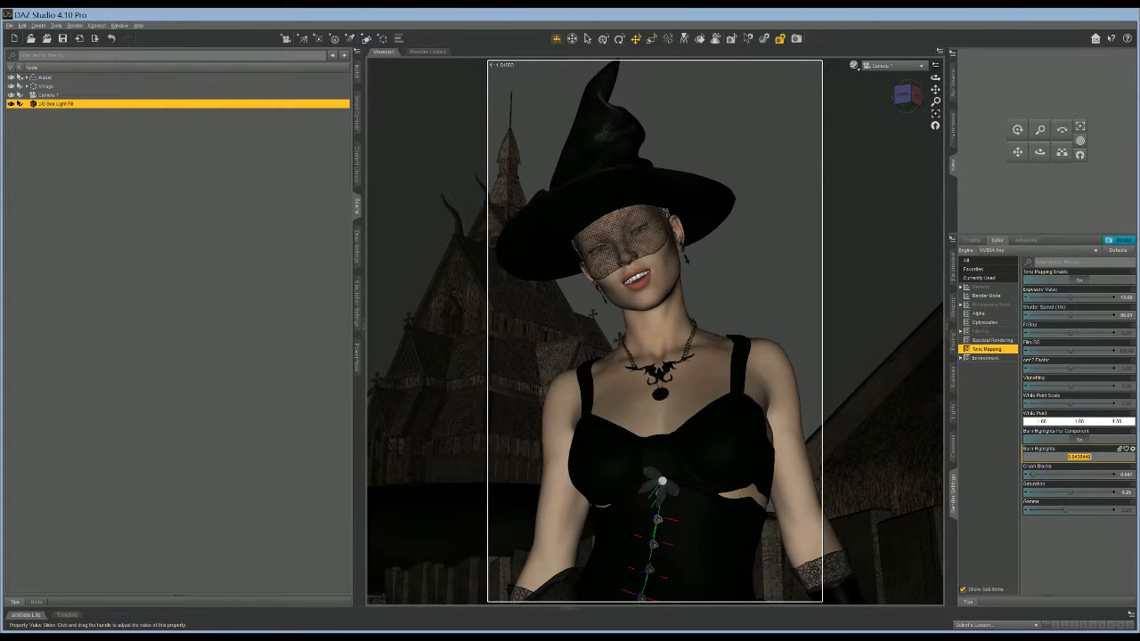
key(BackSpace)
key(Return)
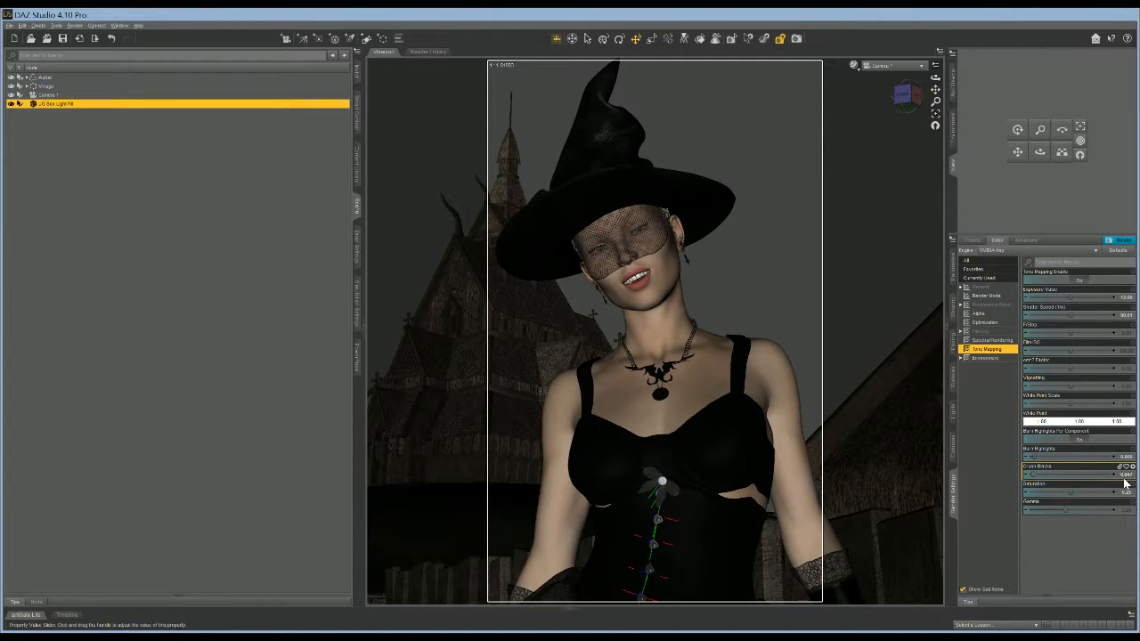
click(1124, 509)
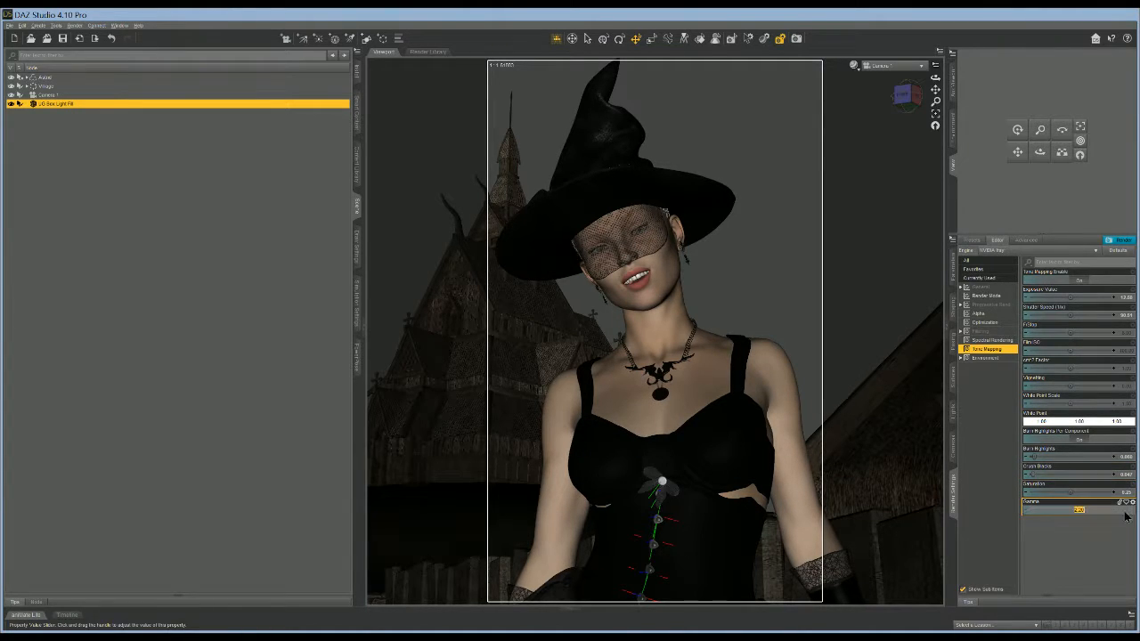
text(4)
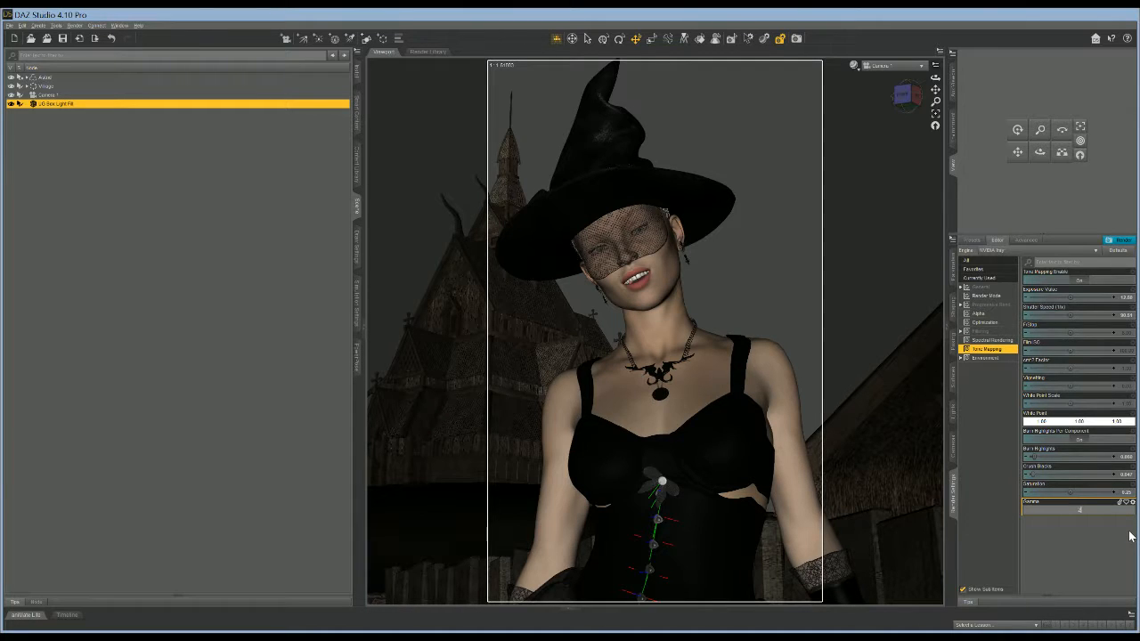
key(Return)
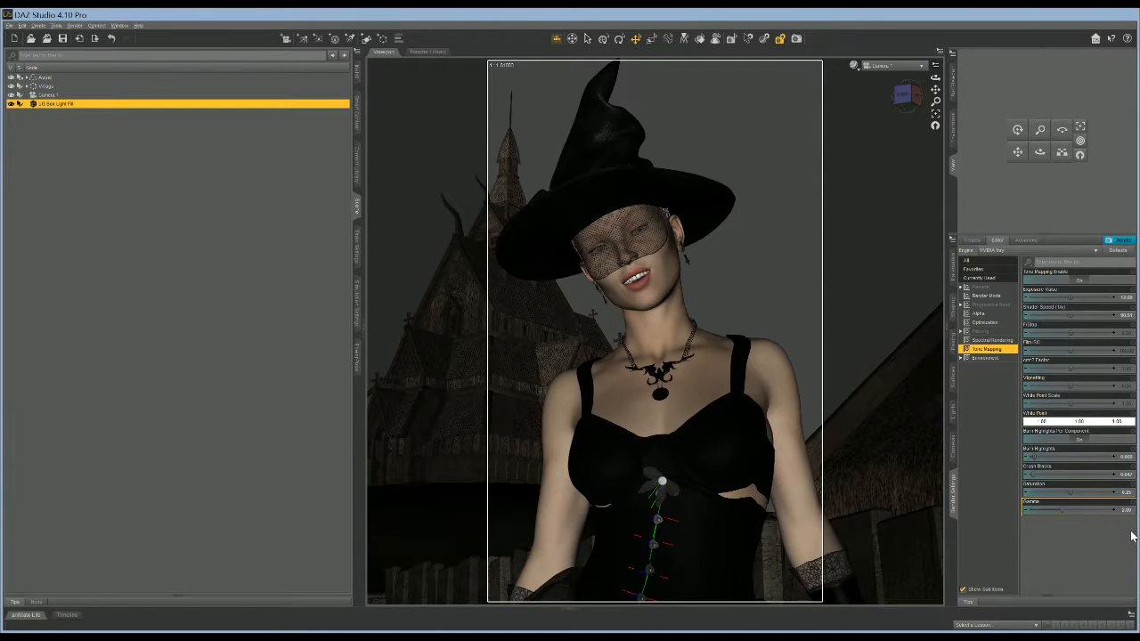
Step: Render the Camera 1 view with the new tone mapping and enter a name for the finished image
click(1118, 241)
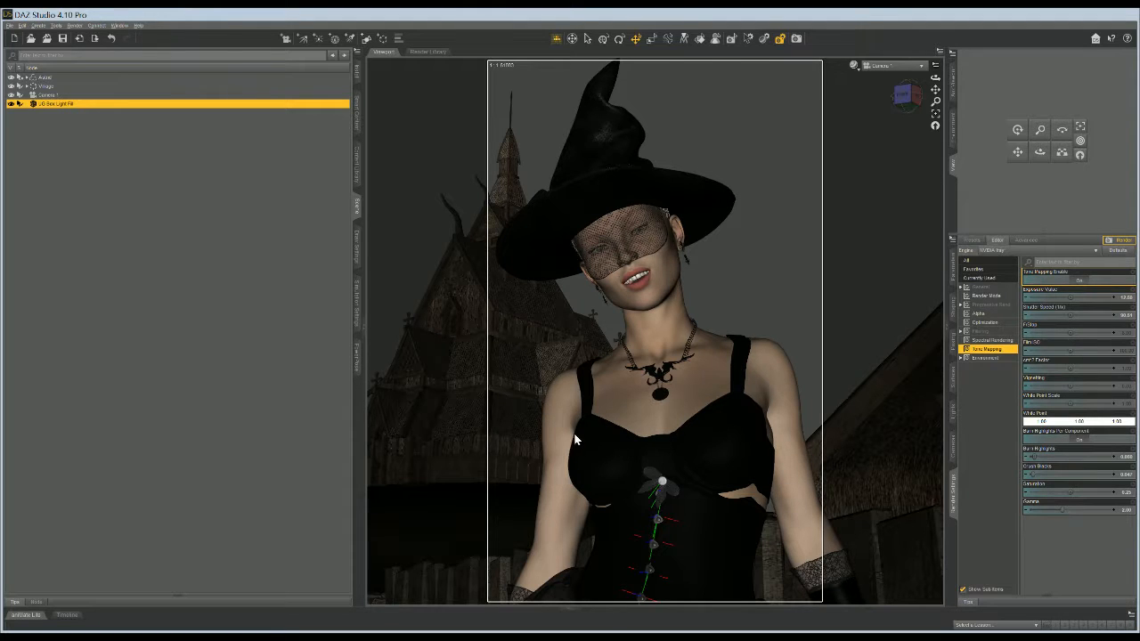
key(ctrl+r)
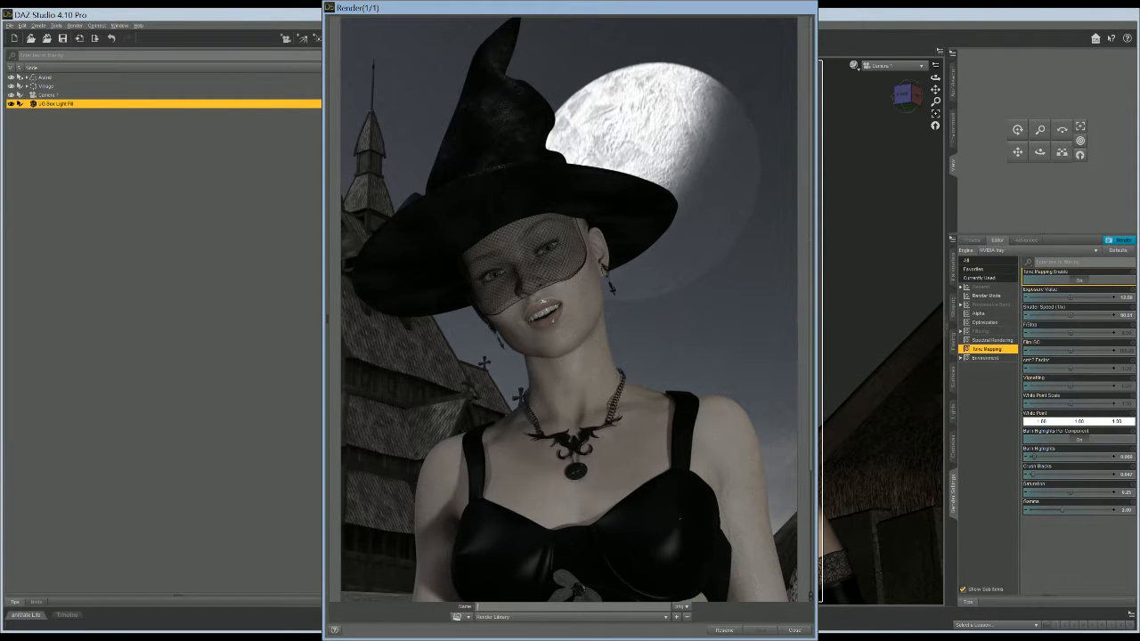
text(ug)
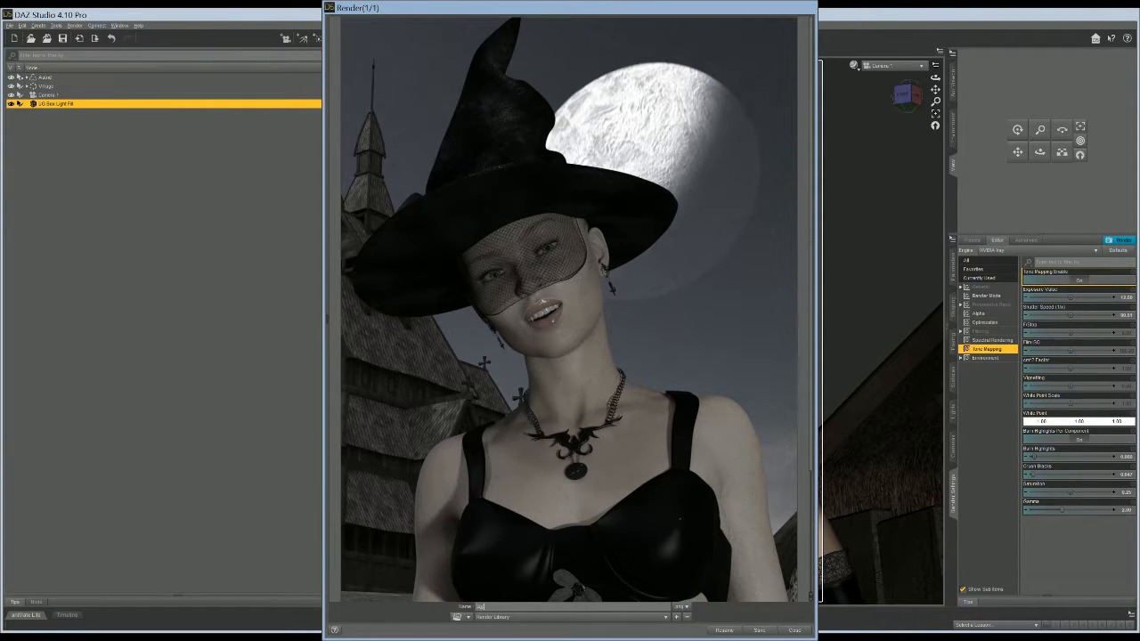